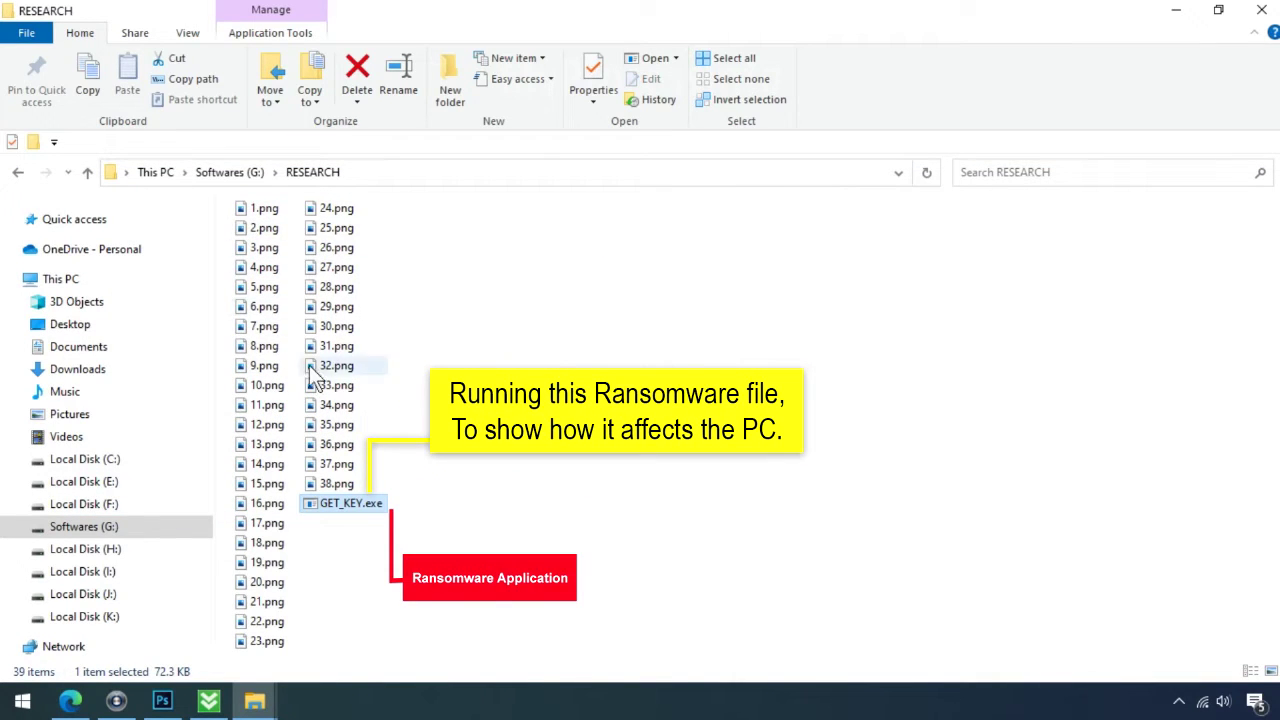
Step: Run GET_KEY.exe from the RESEARCH folder and select one of the resulting .png.vvmm files
double_click(343, 505)
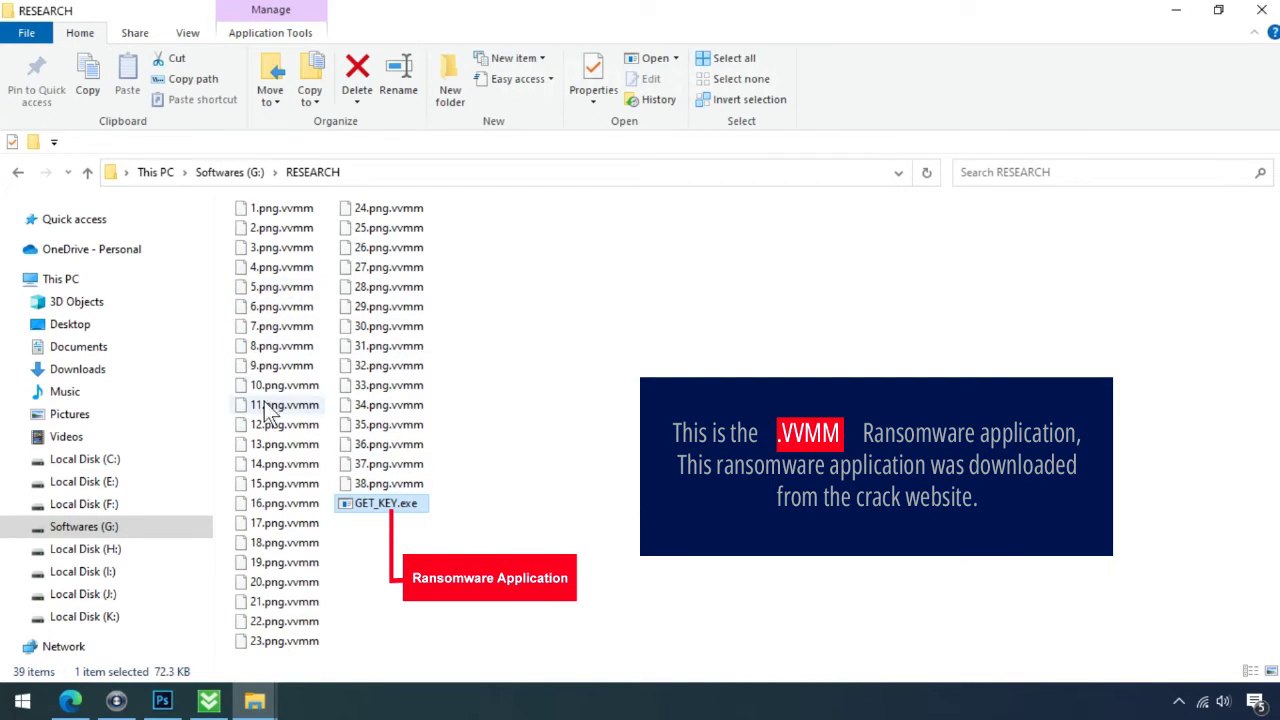
click(289, 543)
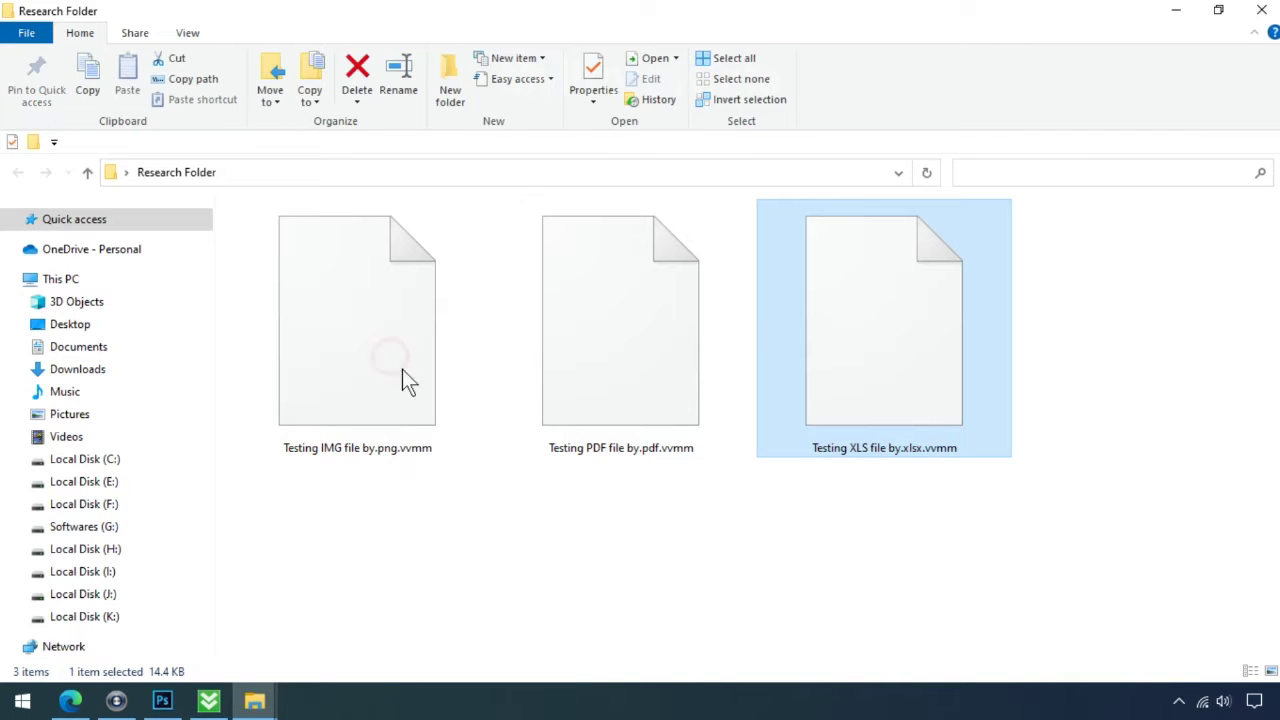
Step: Strip .vvmm from the IMG test file so it becomes Testing IMG file by.png
click(418, 462)
click(405, 452)
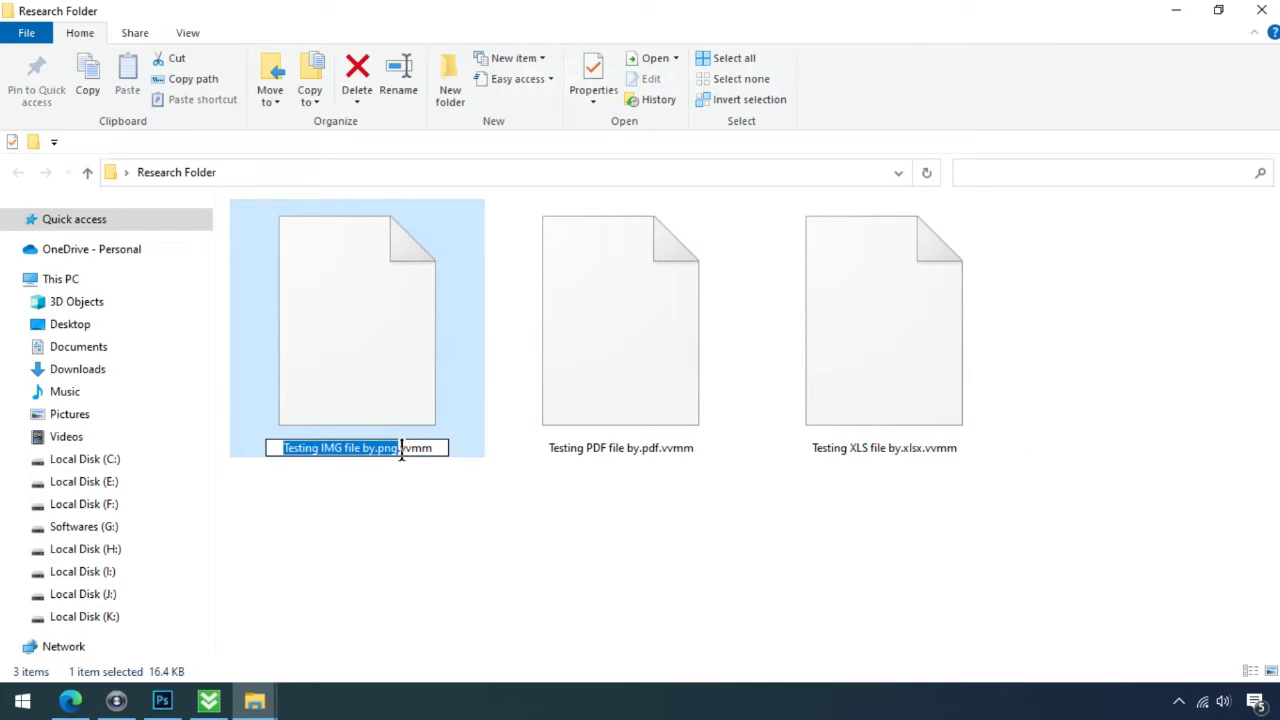
key(Right)
key(shift+End)
key(Delete)
key(Return)
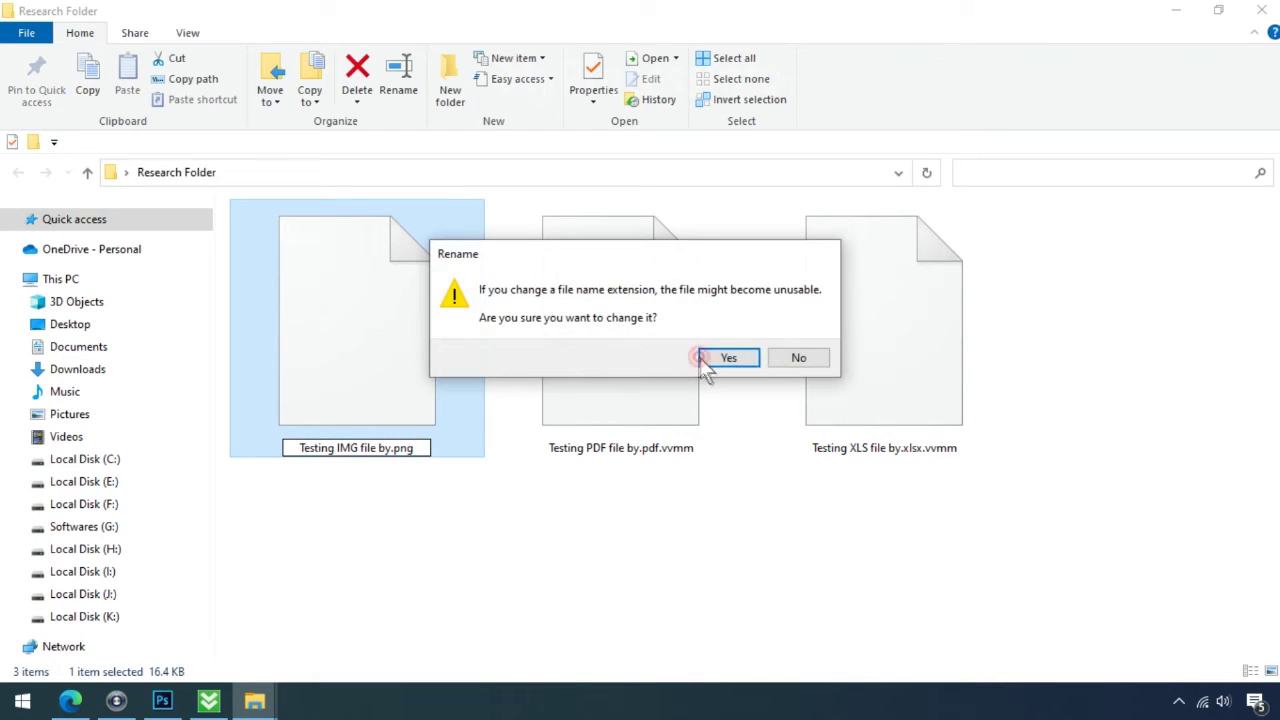
click(710, 357)
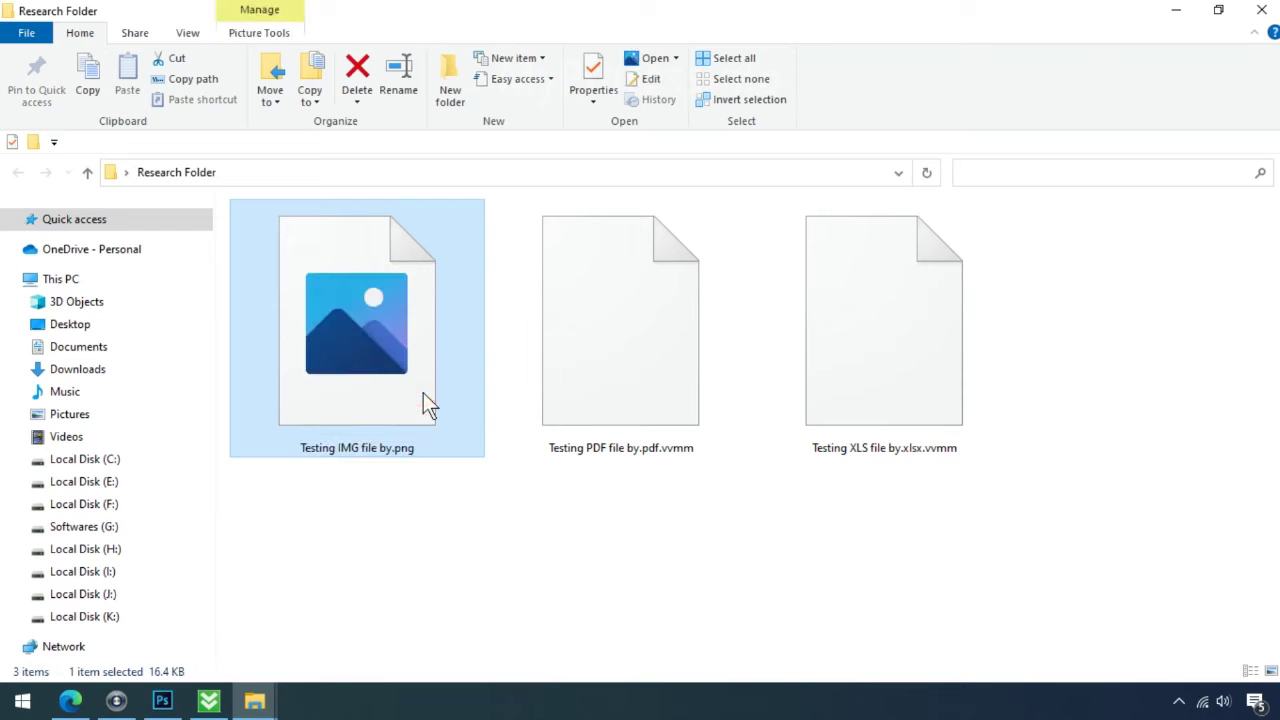
Step: Open the renamed png in Photos, which still can't read it, then select the XLS test file
double_click(423, 393)
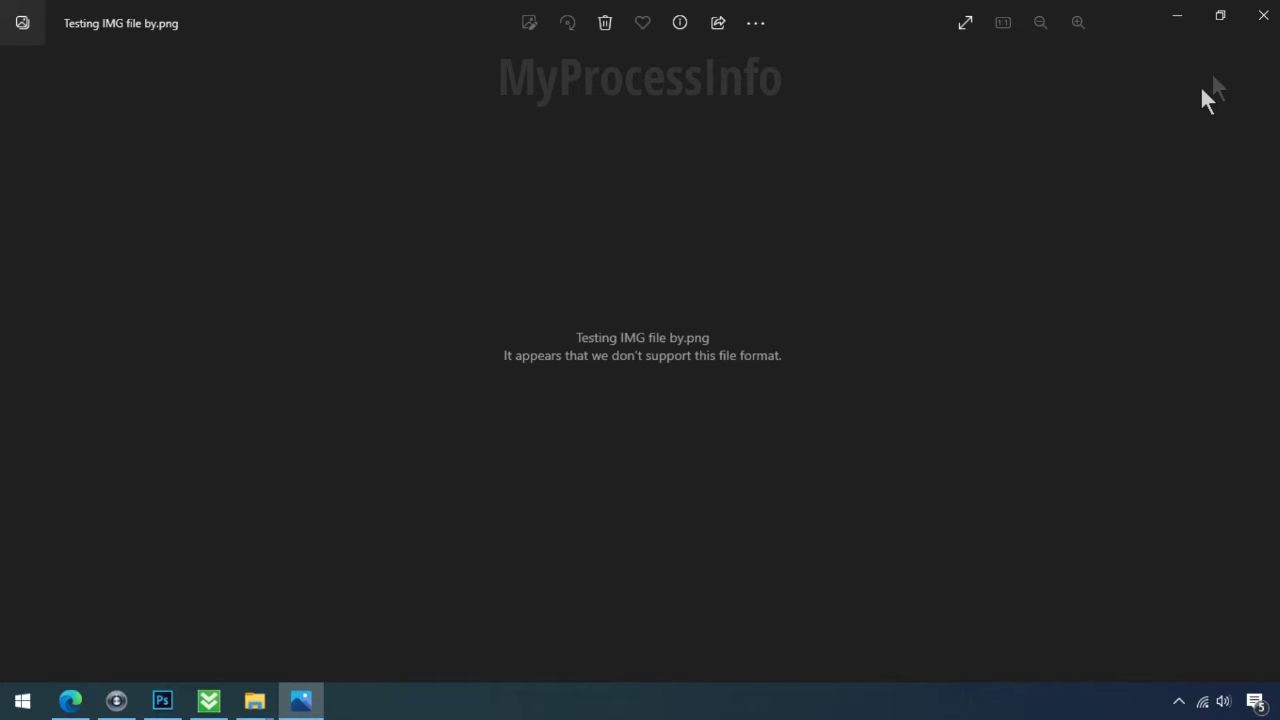
click(1262, 17)
click(911, 348)
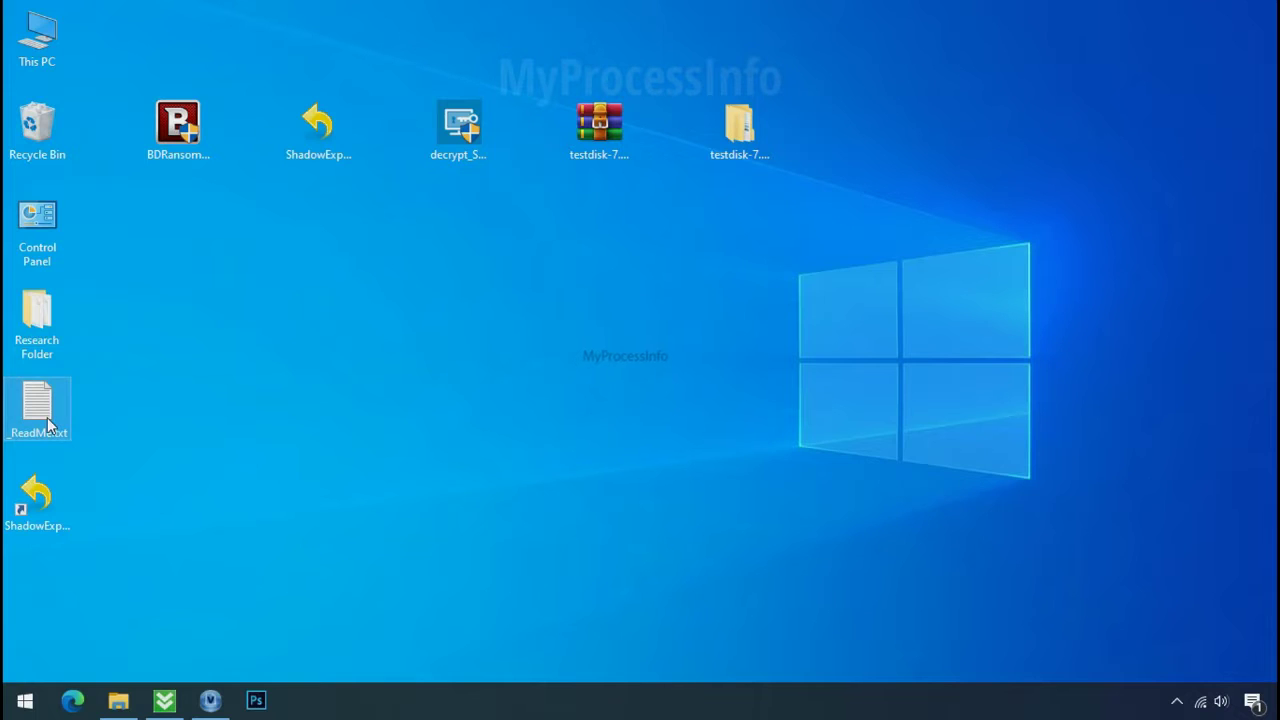
Step: Open the _ReadMe.txt ransom note and highlight its two contact e-mail lines and personal ID
double_click(37, 410)
scroll(390, 349, down, 8)
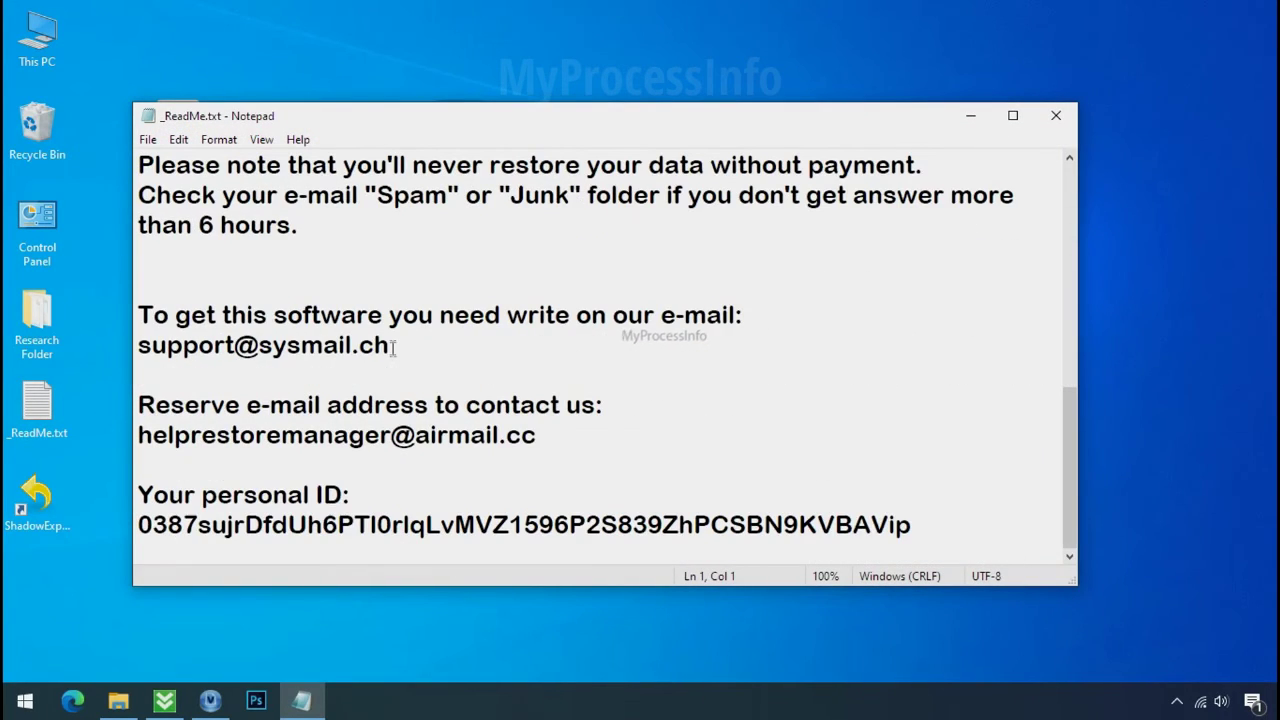
triple_click(340, 349)
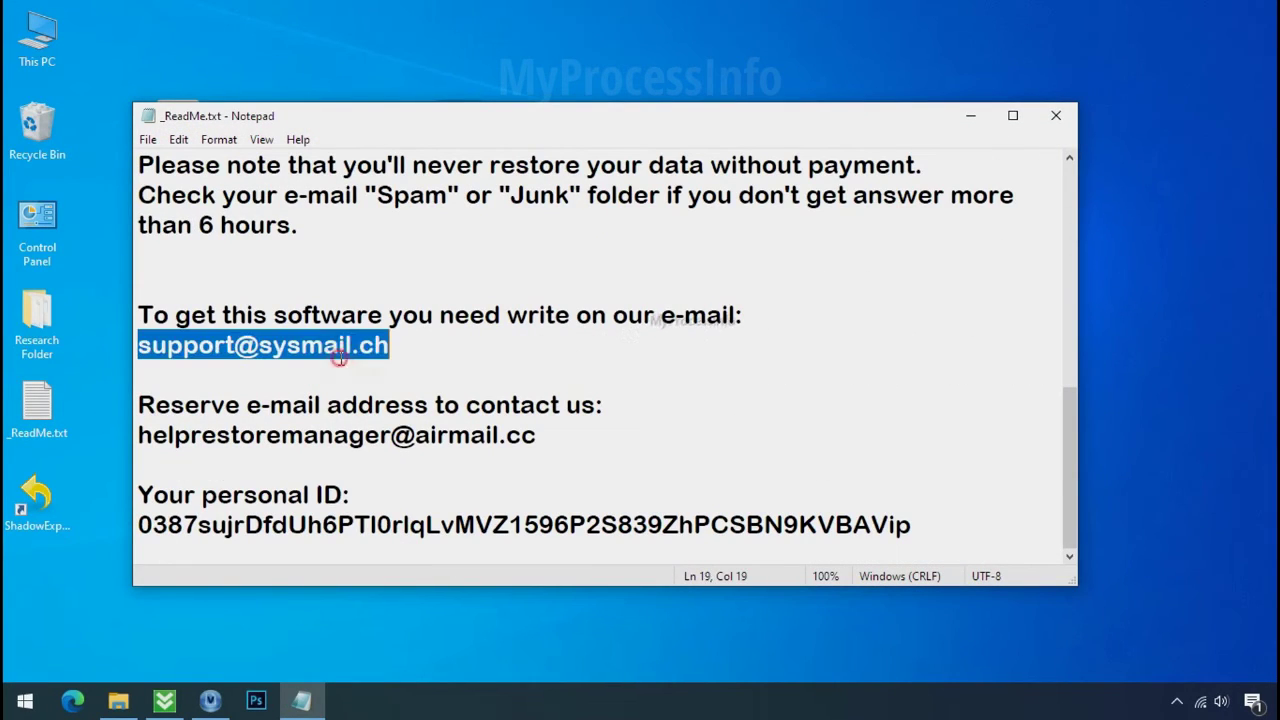
triple_click(318, 434)
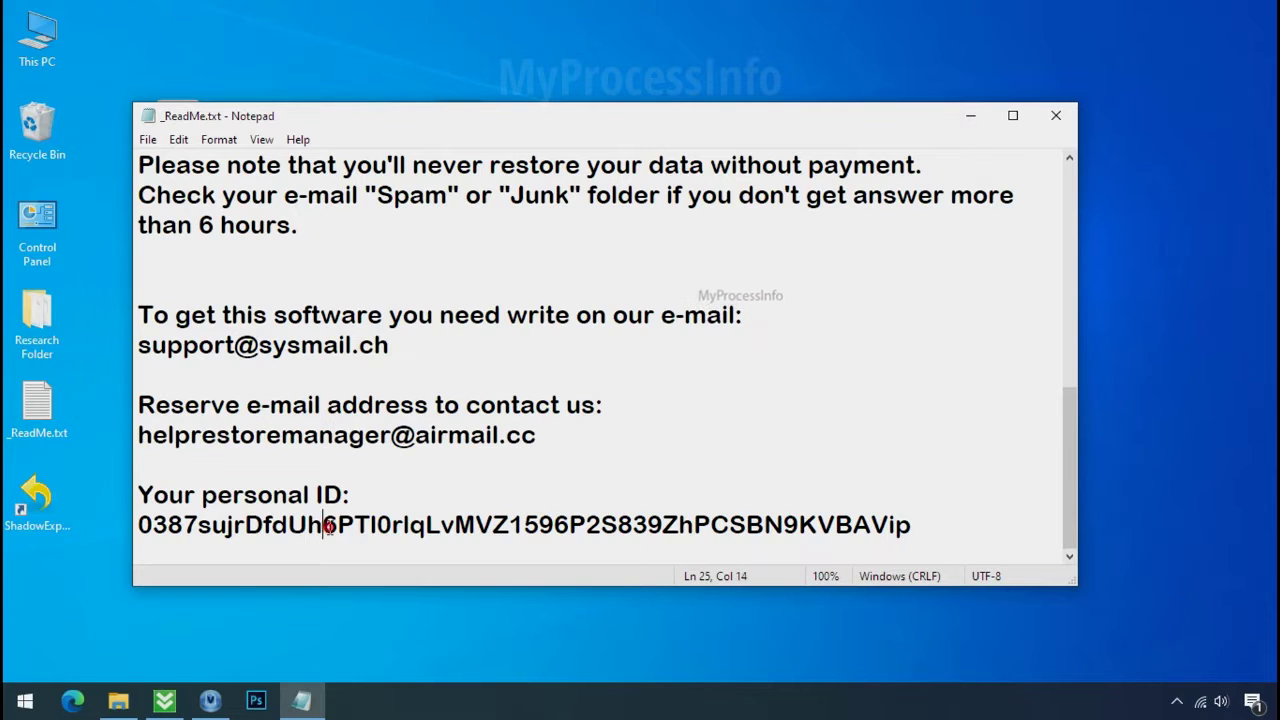
triple_click(331, 525)
scroll(377, 482, up, 10)
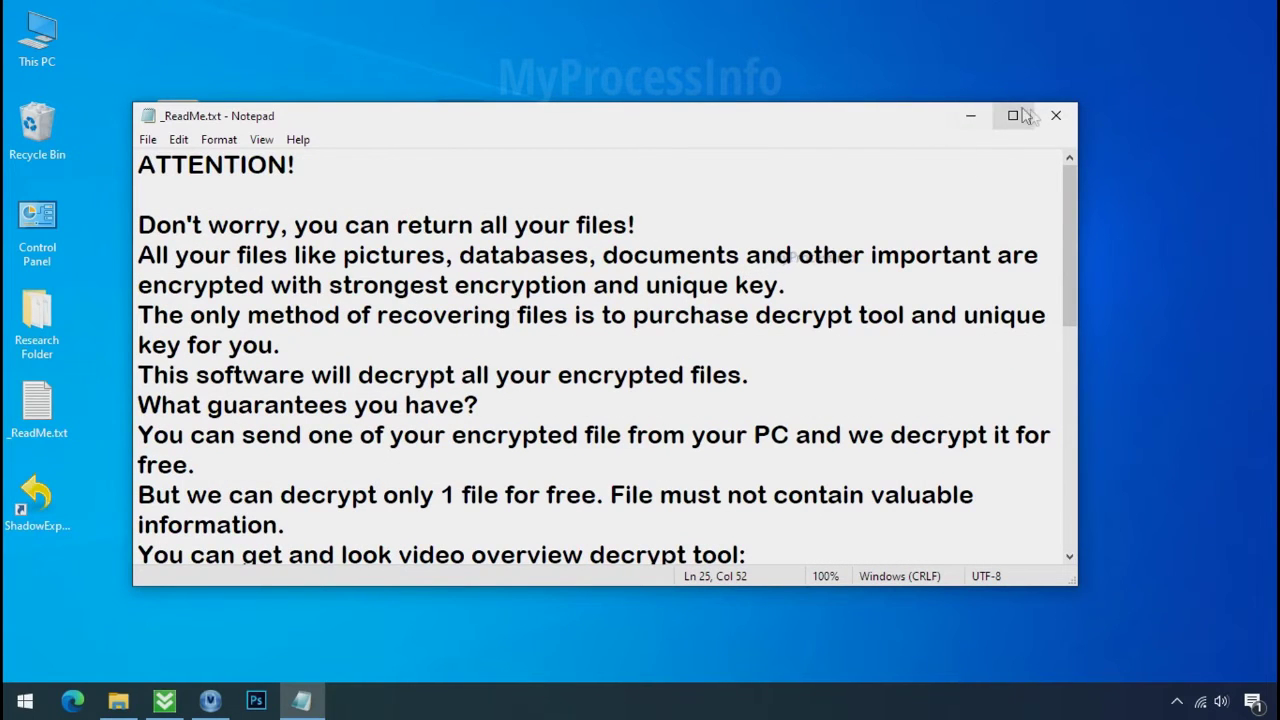
Step: Close the ransom note and download BDRansomRecognitionTool.exe from the Bitdefender article's Step 1
click(1057, 120)
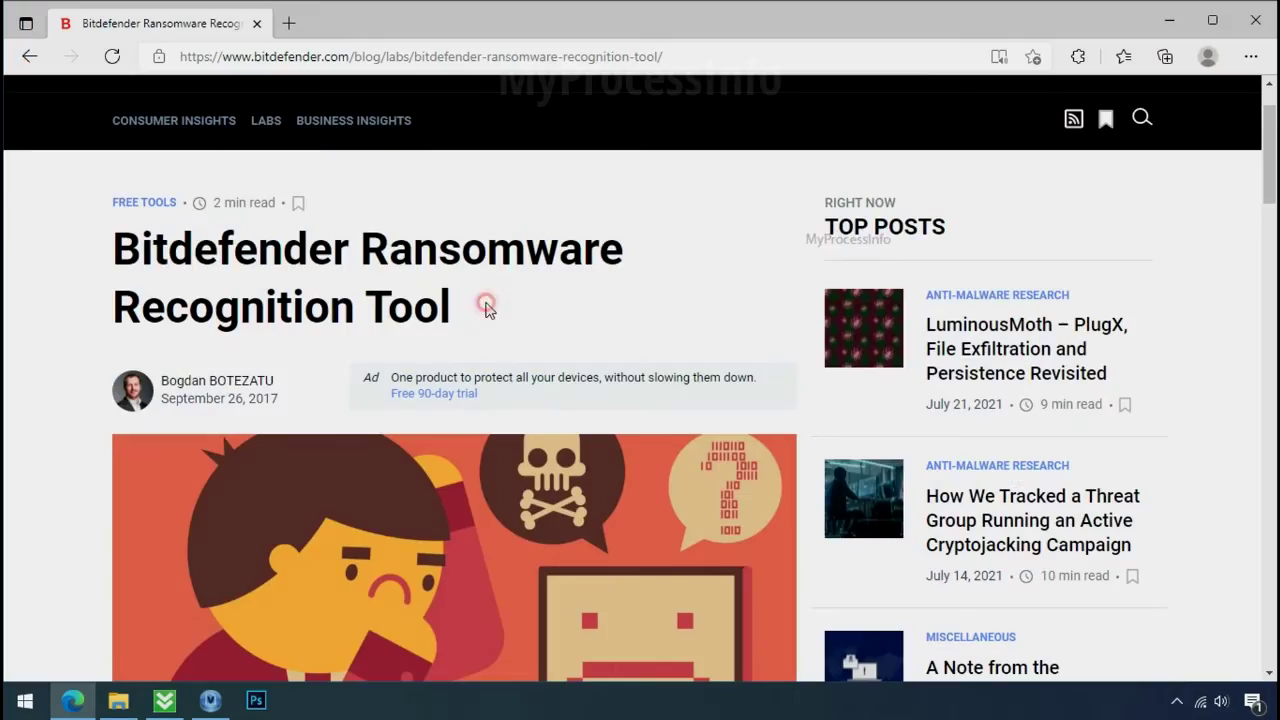
scroll(489, 311, down, 10)
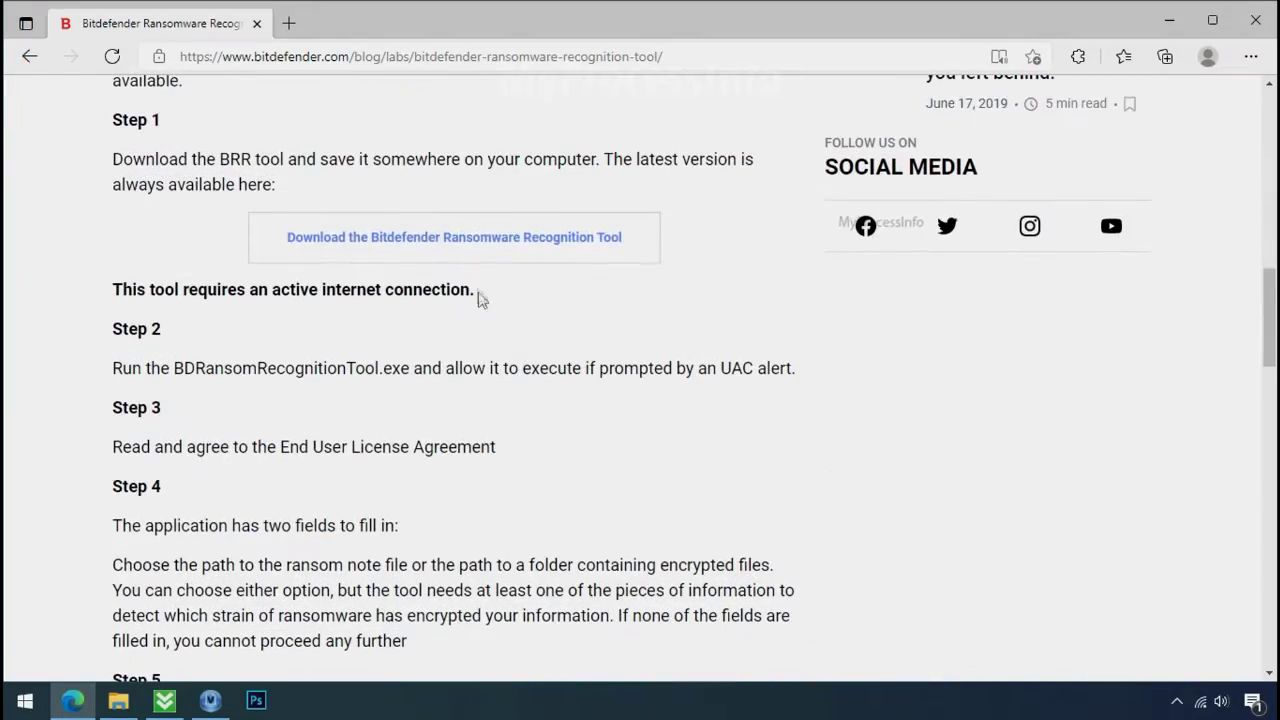
click(472, 262)
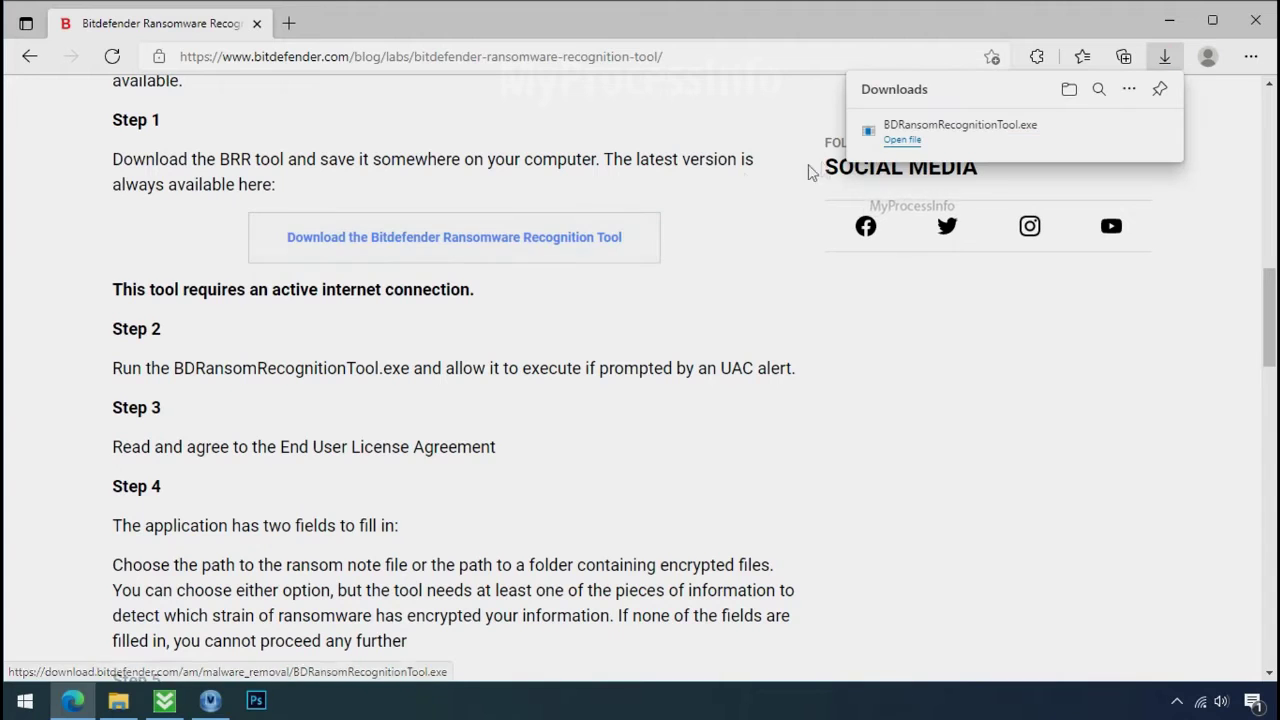
Step: Close Edge, launch BDRansomRecognitionTool.exe and accept its licence agreement
click(1270, 14)
double_click(181, 134)
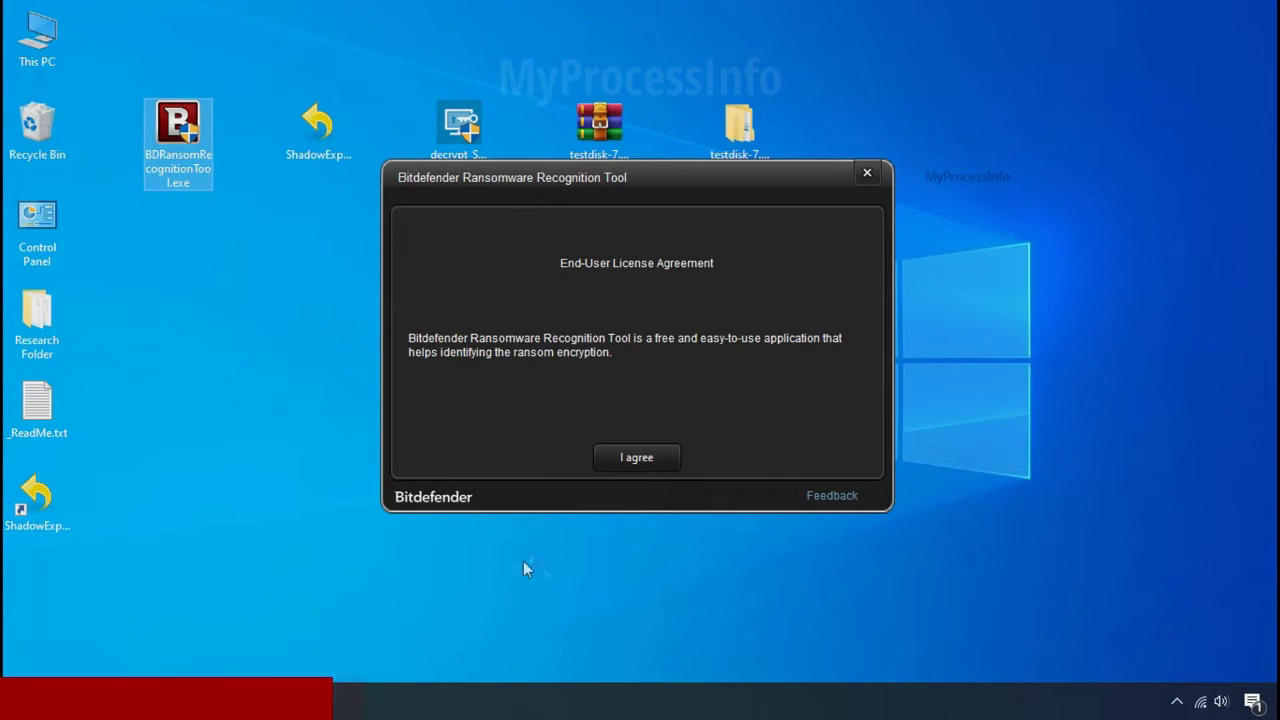
click(638, 462)
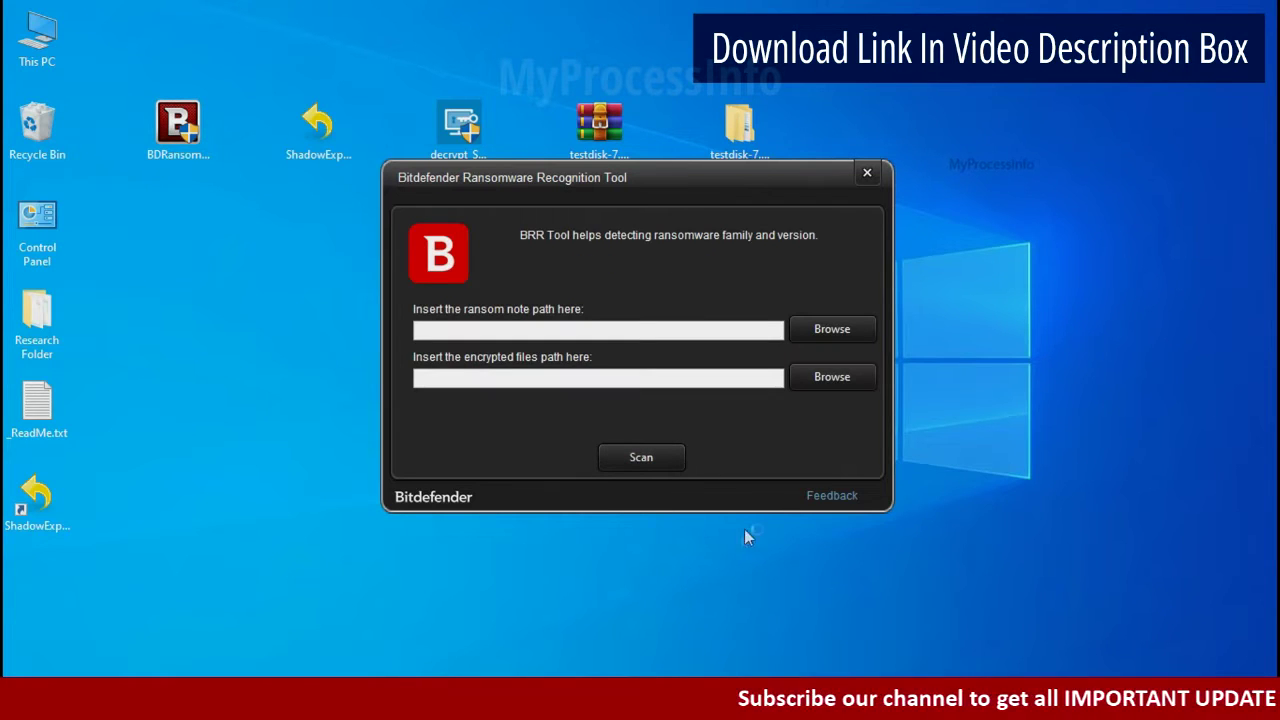
Step: Scan _ReadMe.txt, which matches STOP and KeyPass at 47%, then close the tool
click(834, 332)
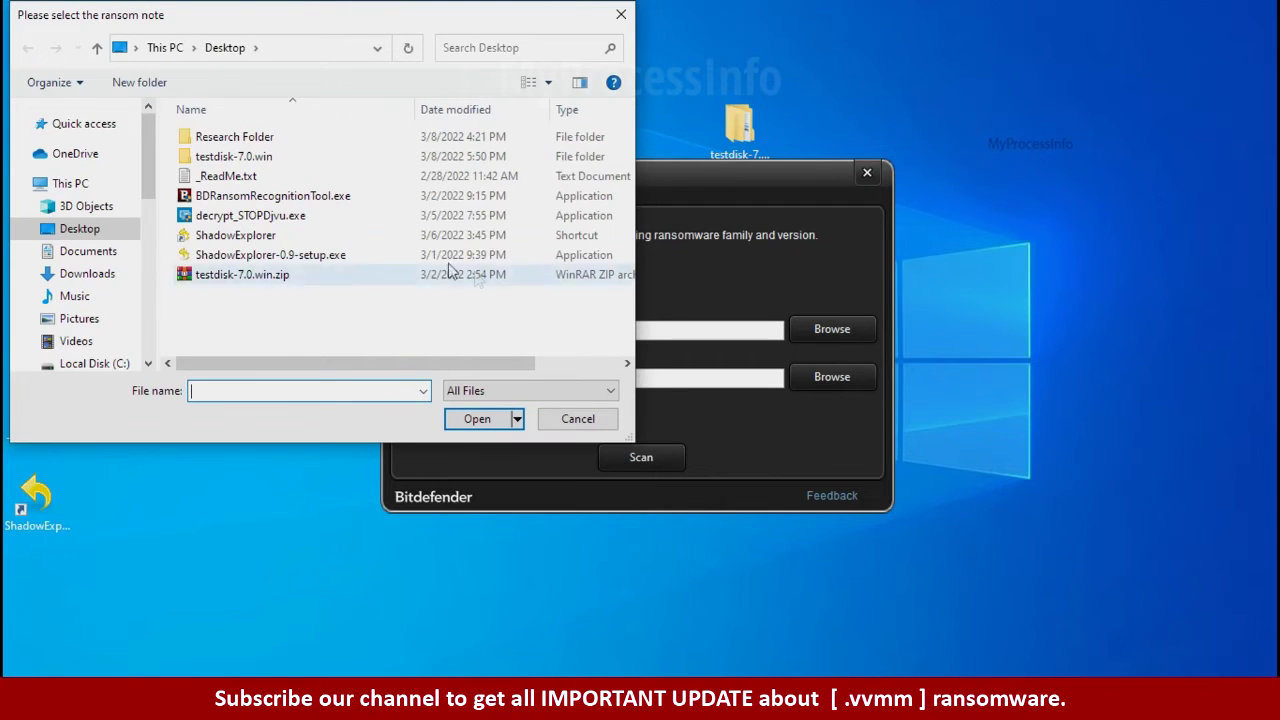
click(238, 176)
double_click(238, 176)
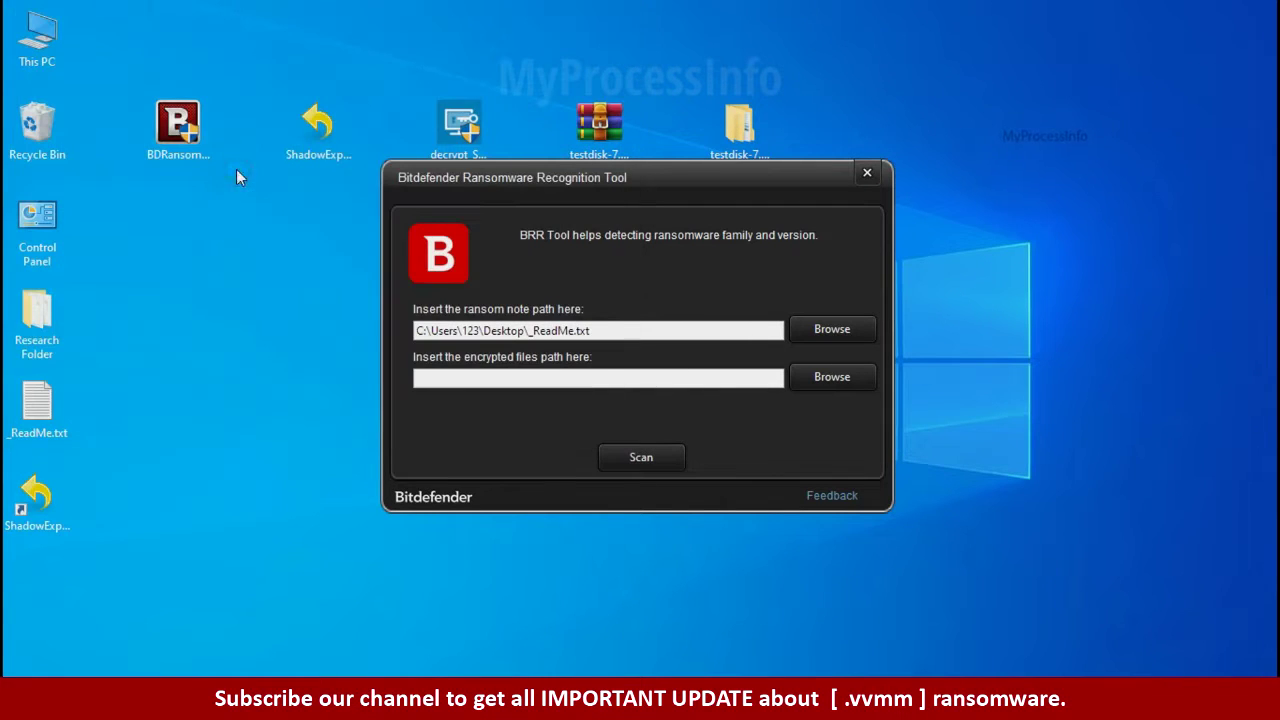
click(642, 465)
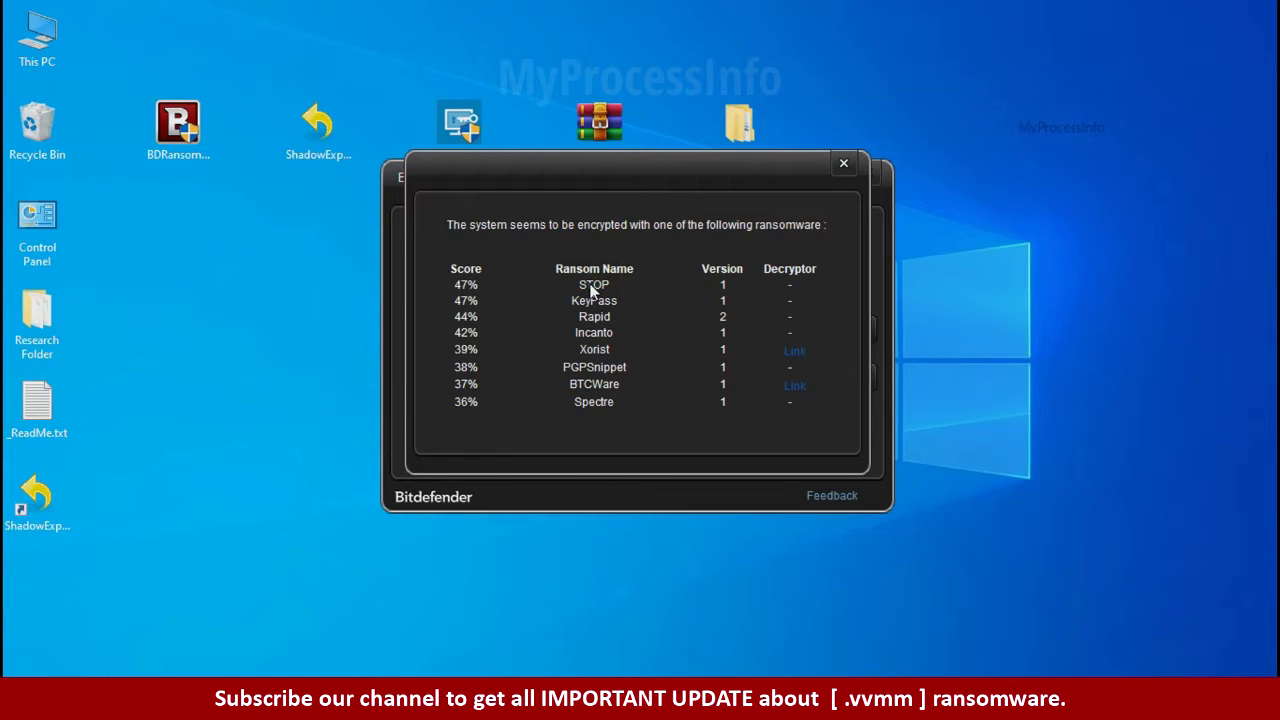
click(843, 165)
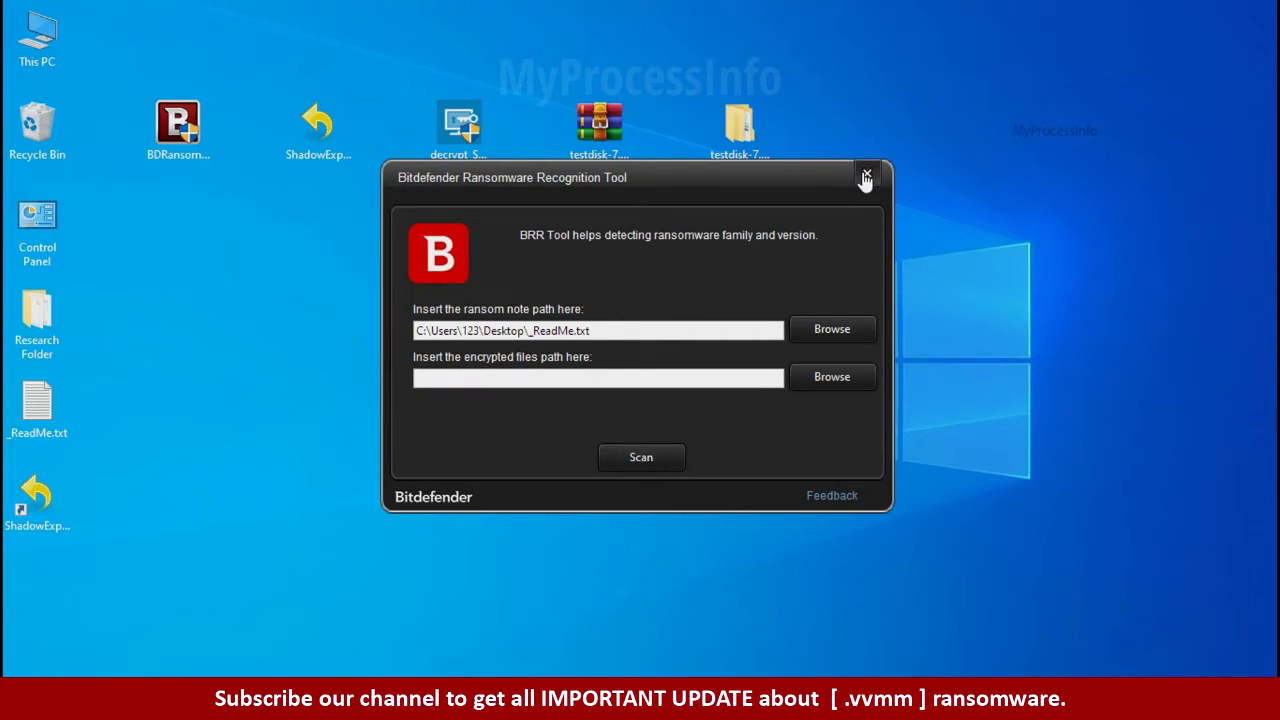
click(866, 177)
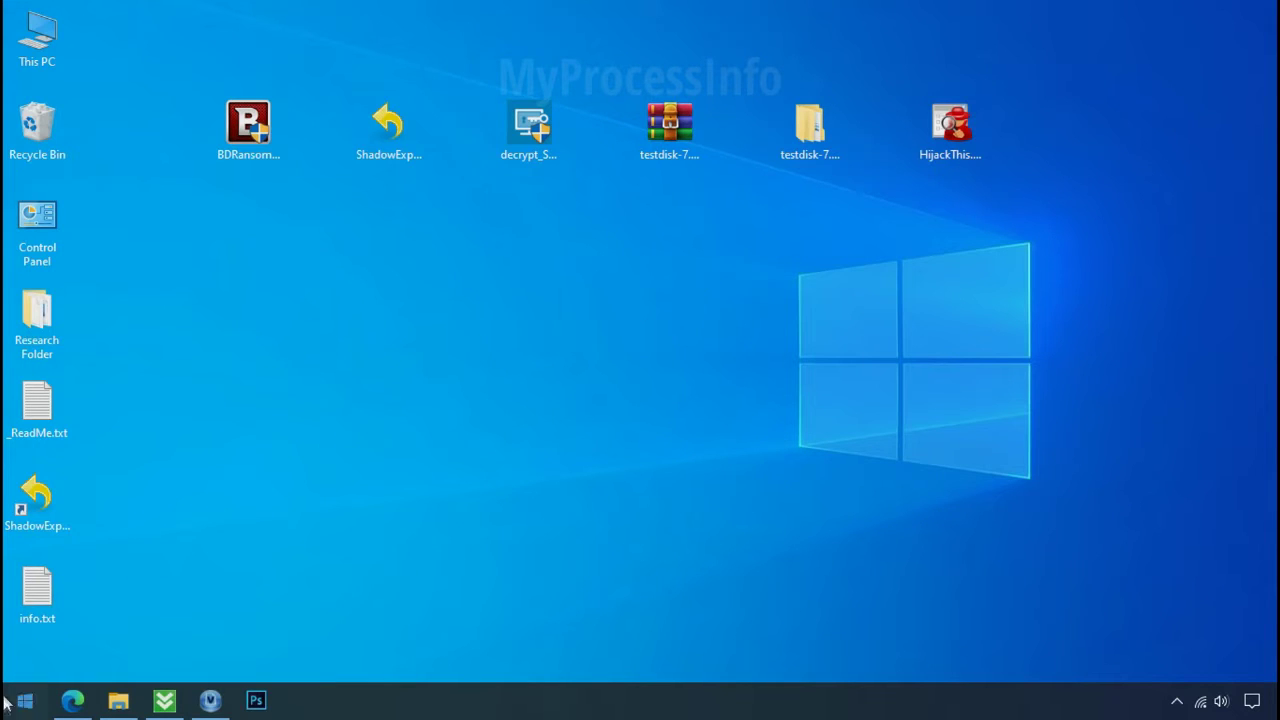
Step: Search %LOCALAPPDATA% from the Start menu to open the AppData\Local folder
click(22, 700)
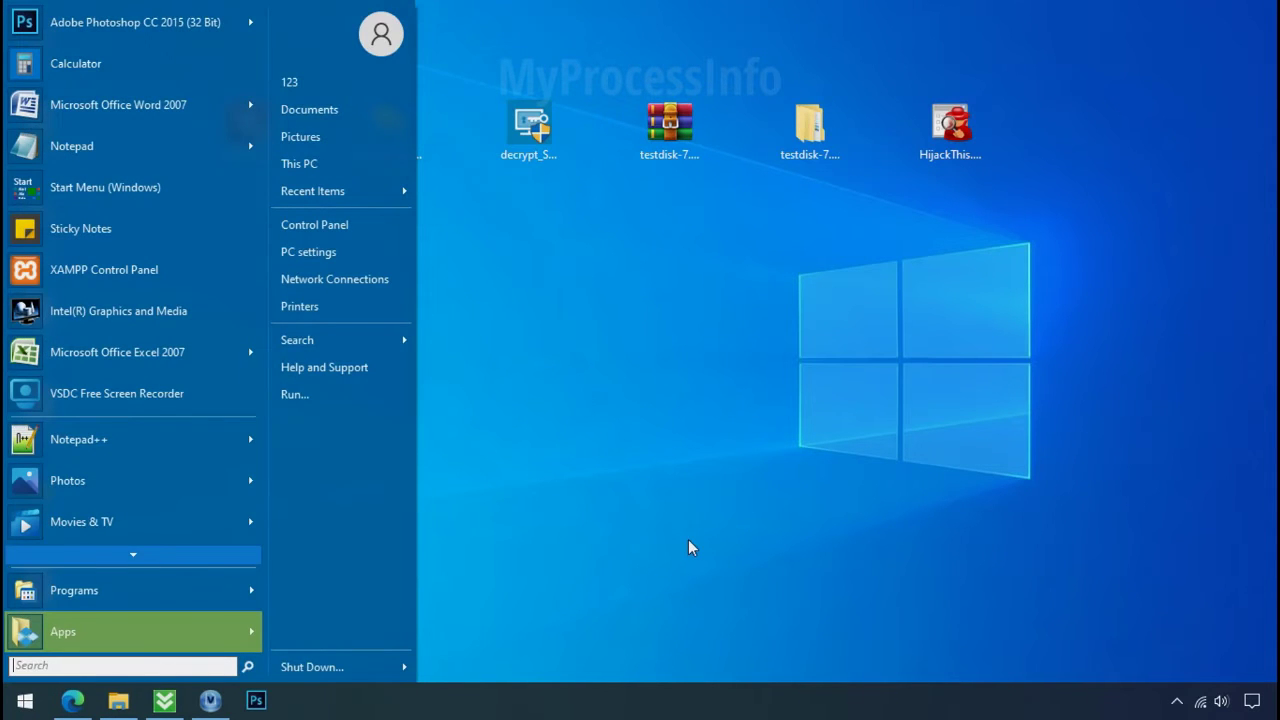
text(%LOCAL)
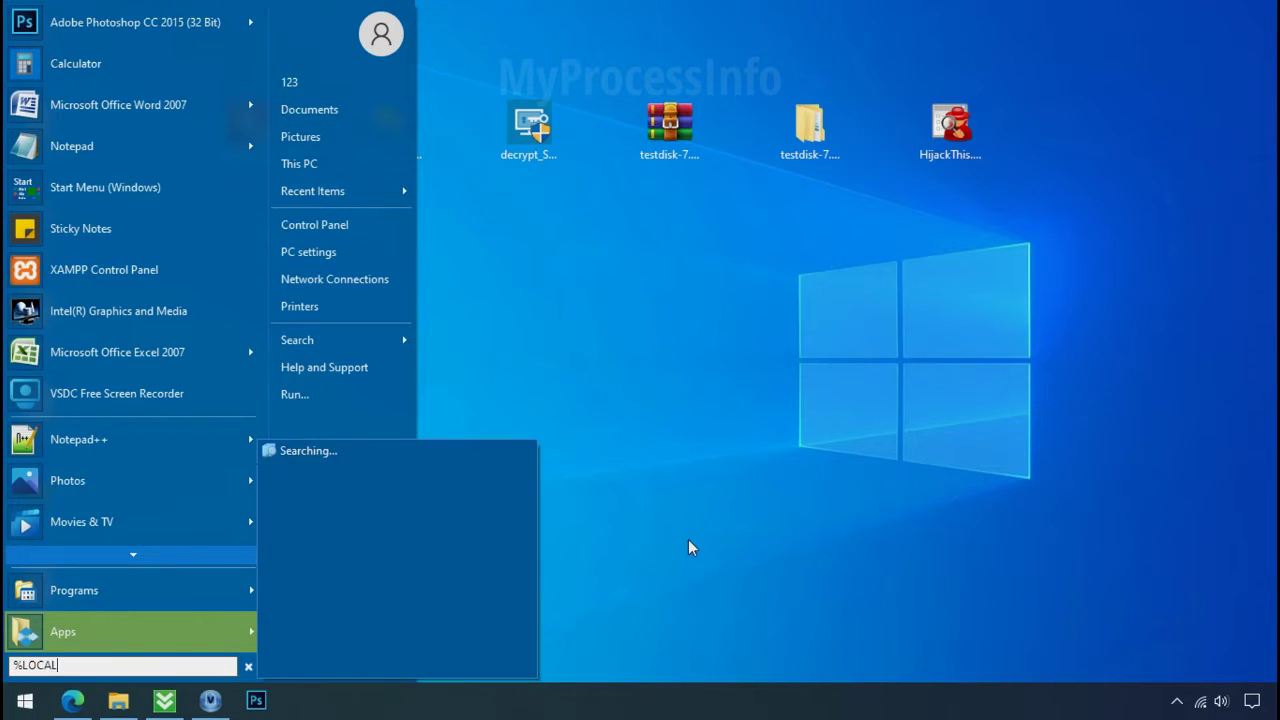
text(APPDATA%)
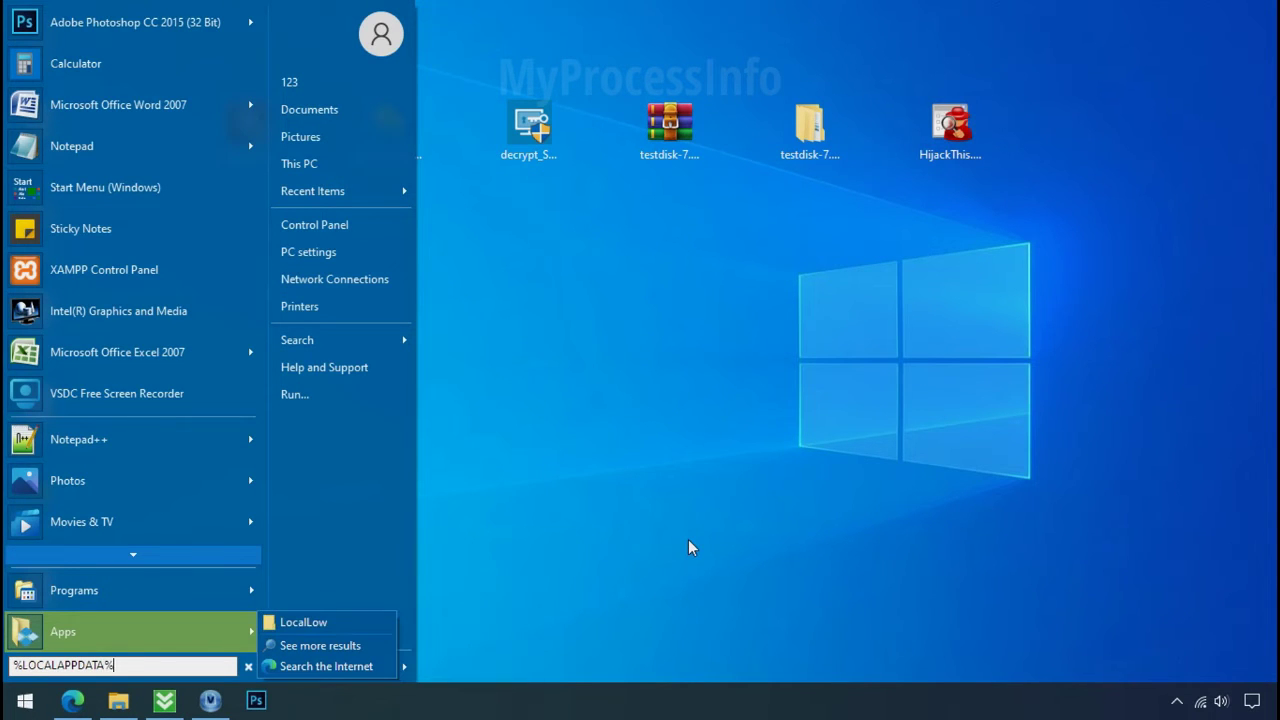
key(Return)
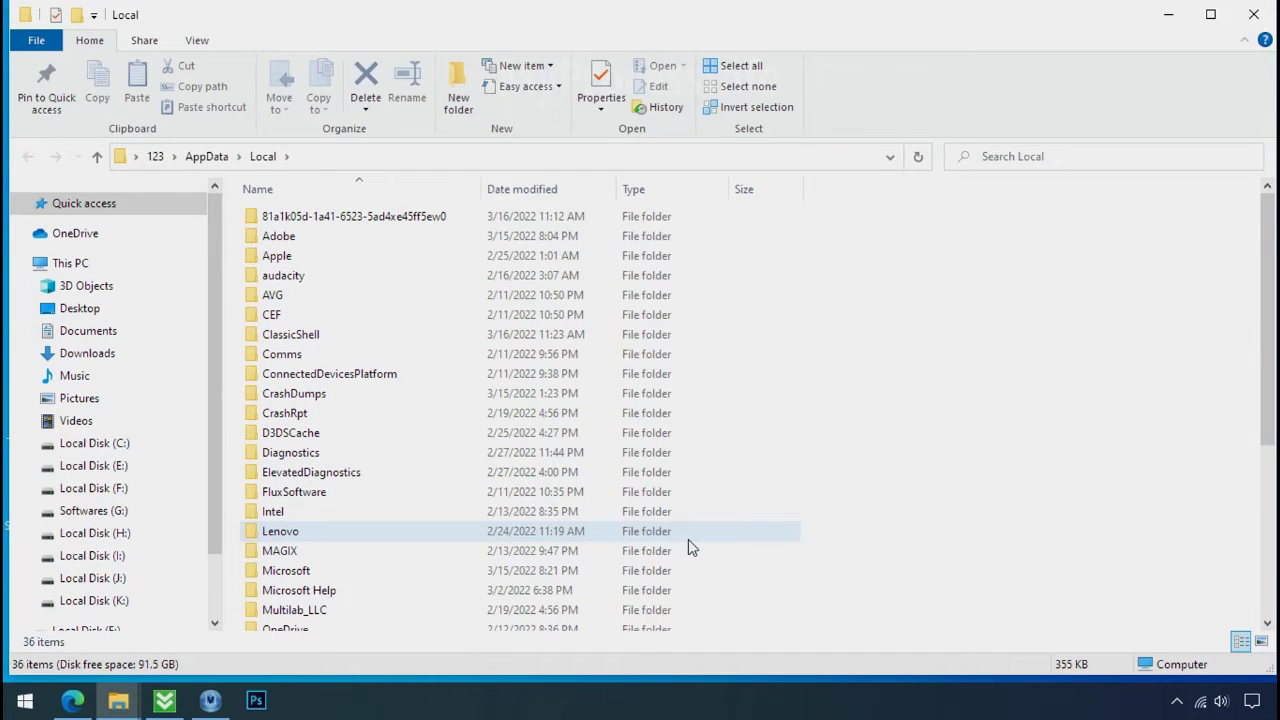
Step: Open the randomly named AppData\Local subfolder and select D6E1.exe
click(771, 226)
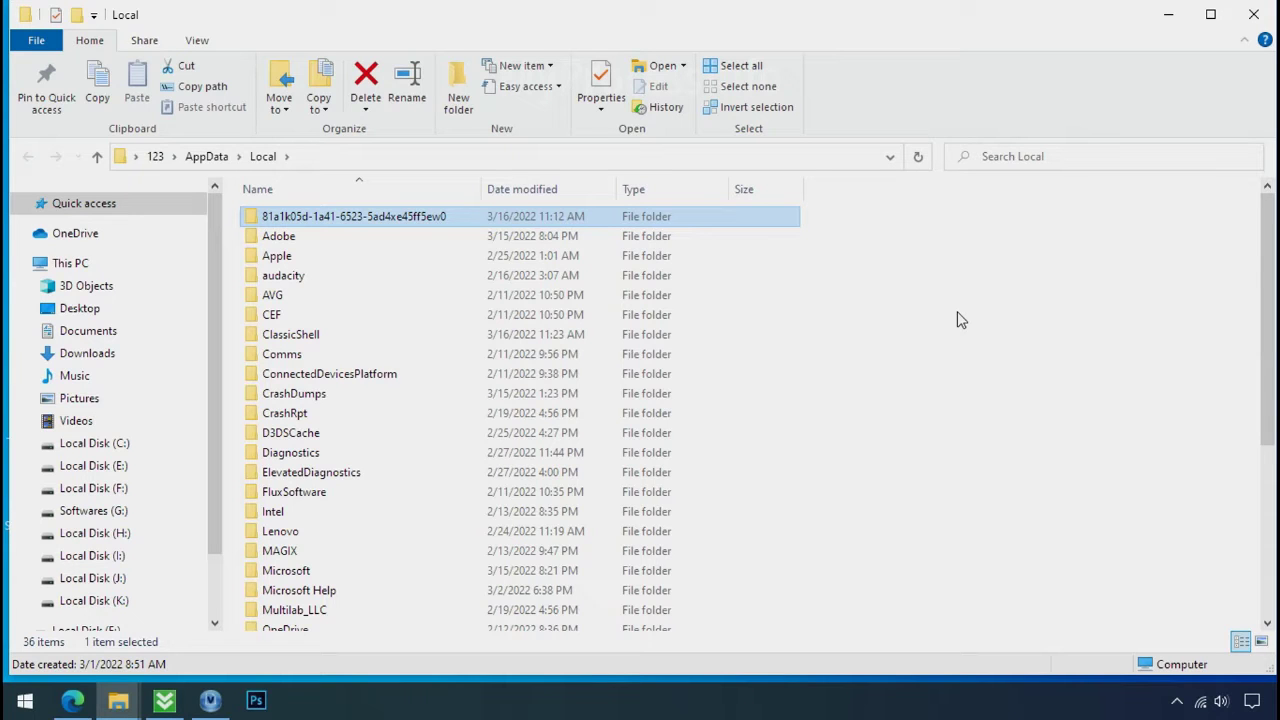
double_click(347, 224)
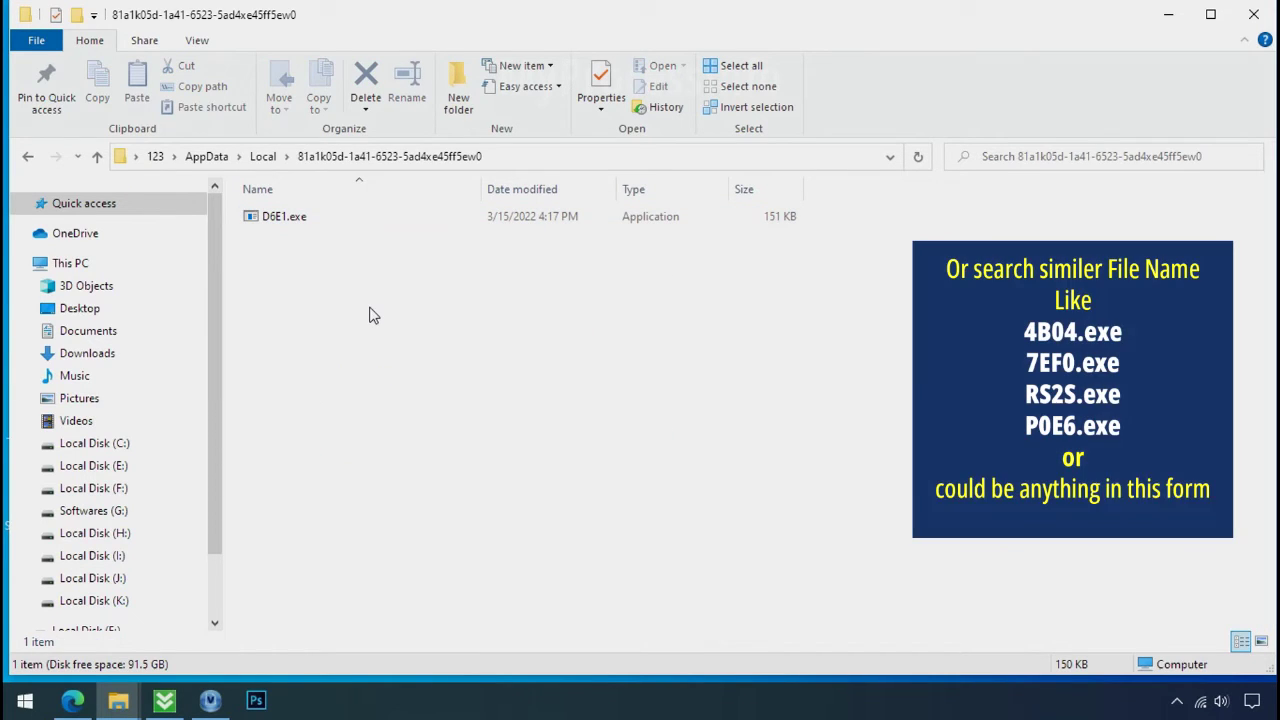
click(254, 220)
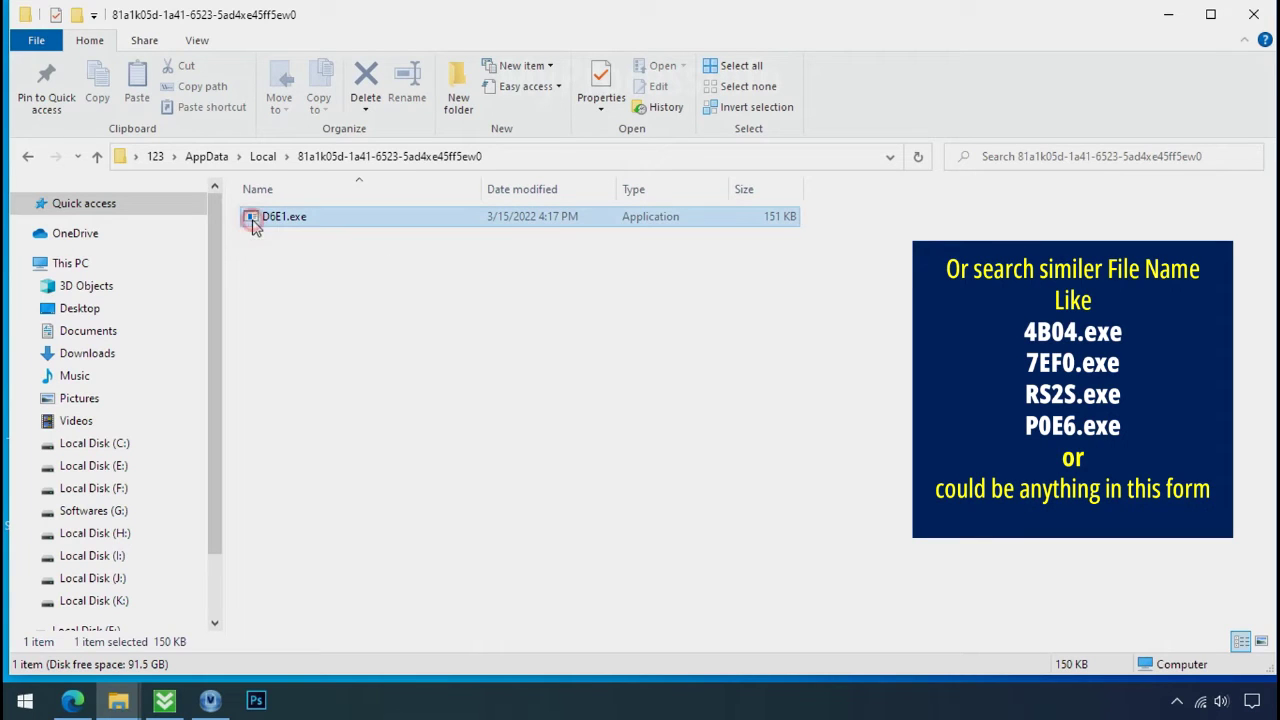
Step: Try to delete D6E1.exe, retrying three times despite access denied, then close the folder window
right_click(286, 226)
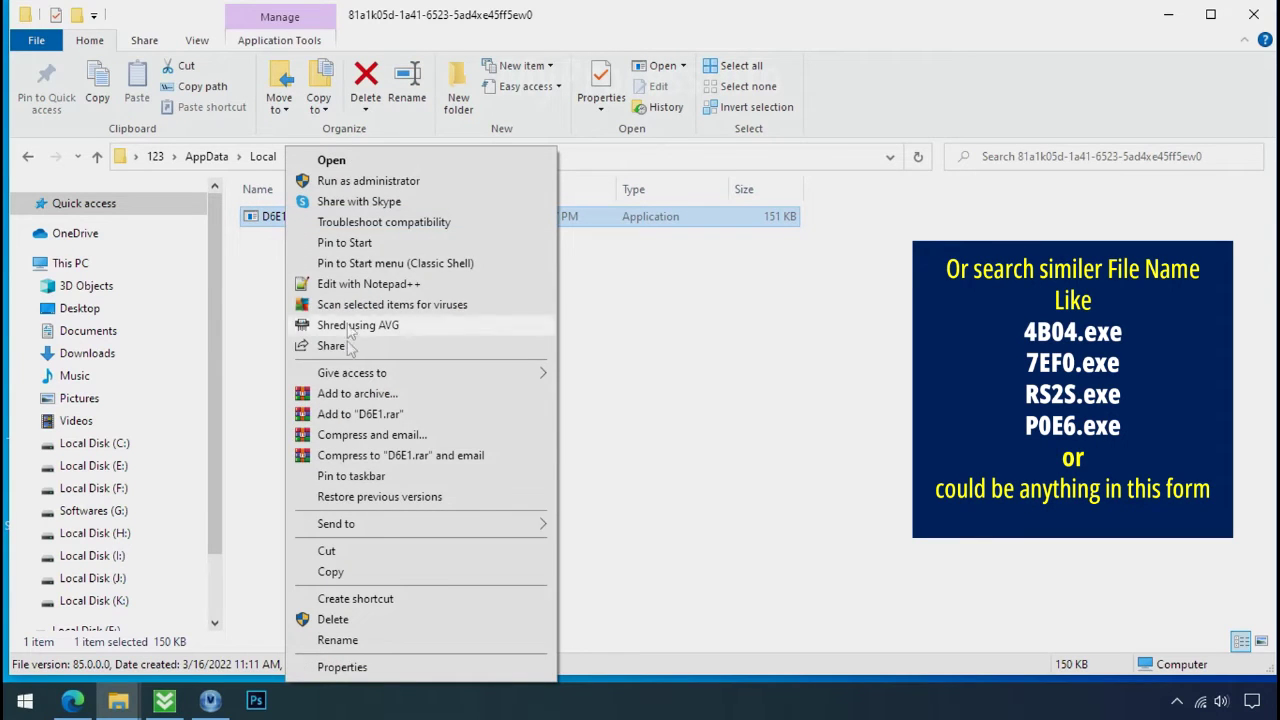
click(397, 620)
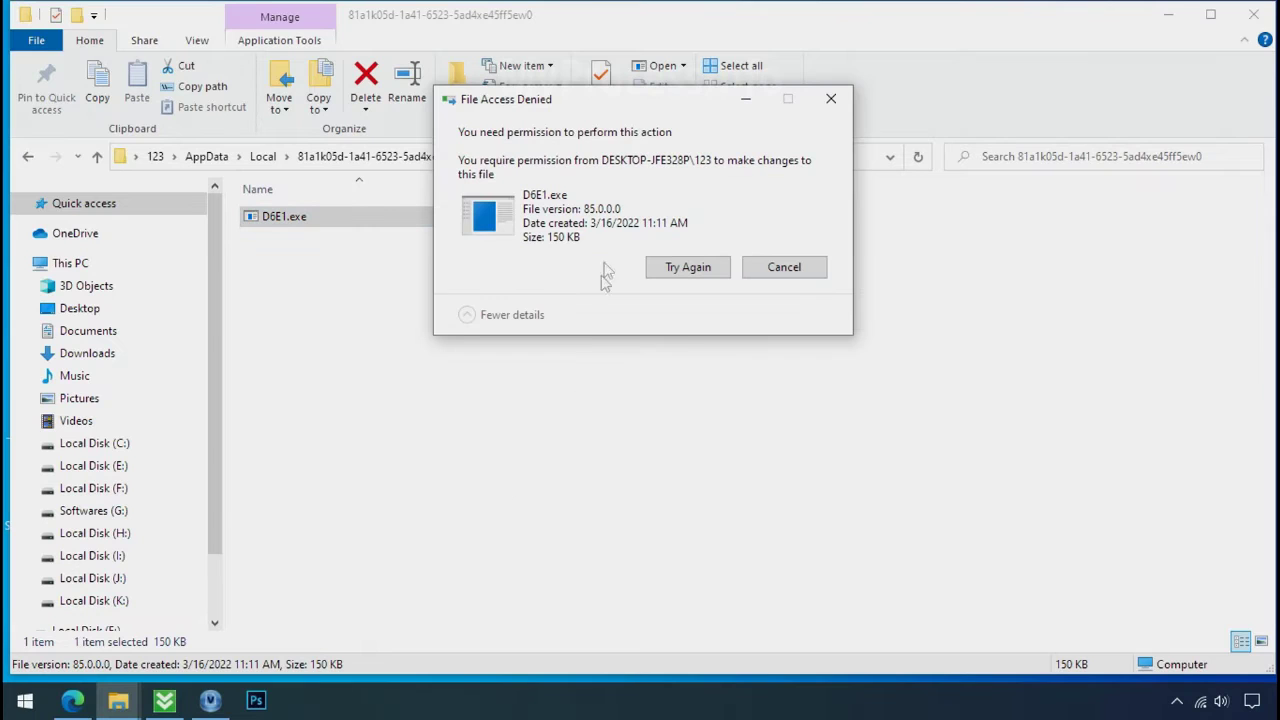
click(687, 270)
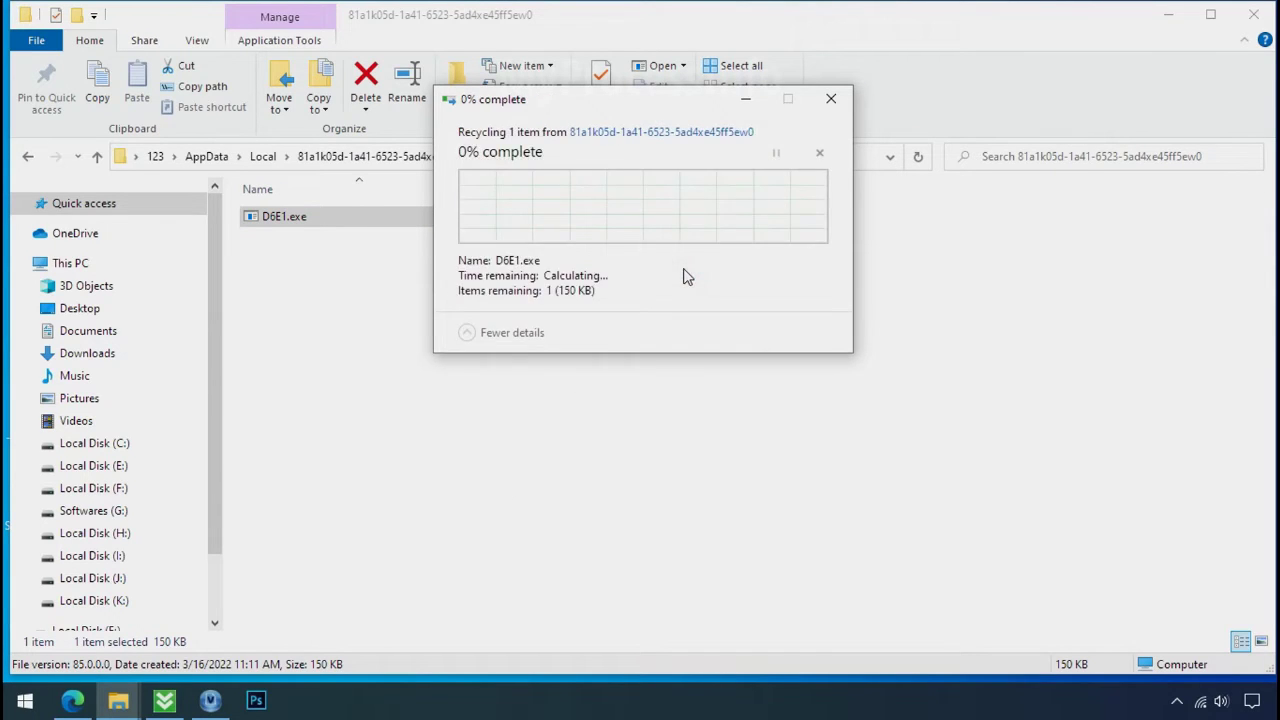
click(687, 272)
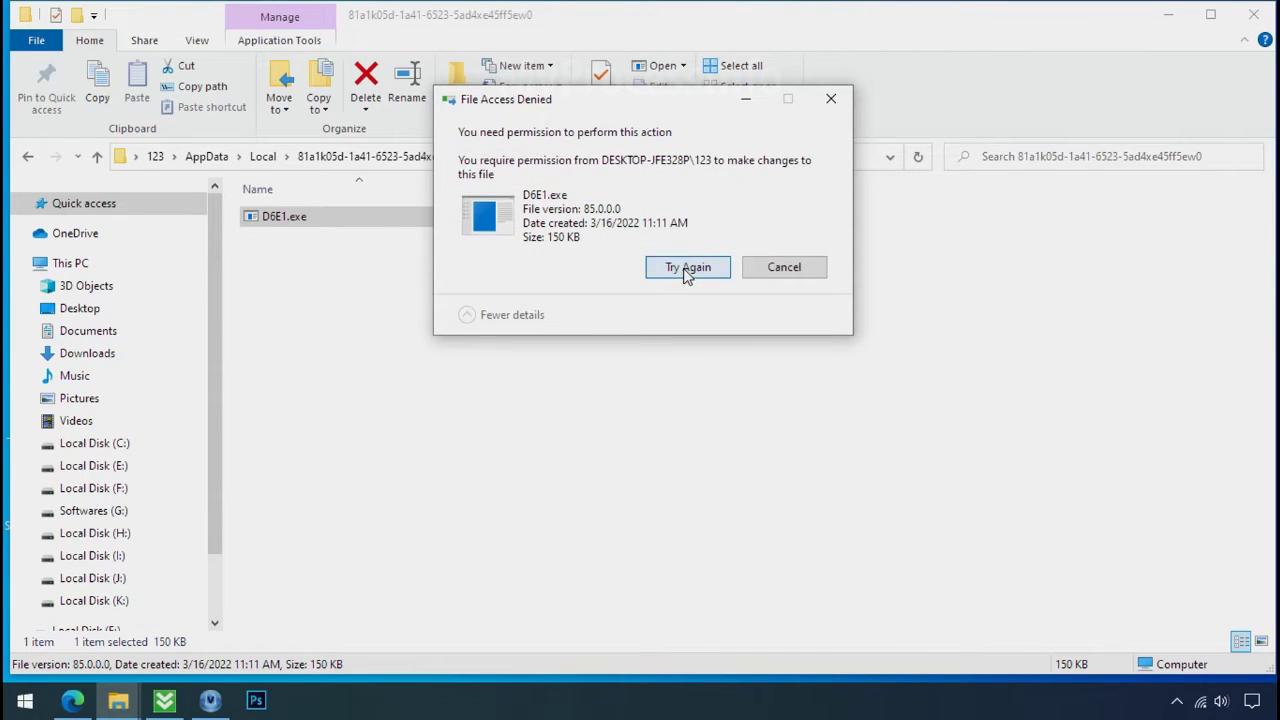
click(686, 274)
click(830, 98)
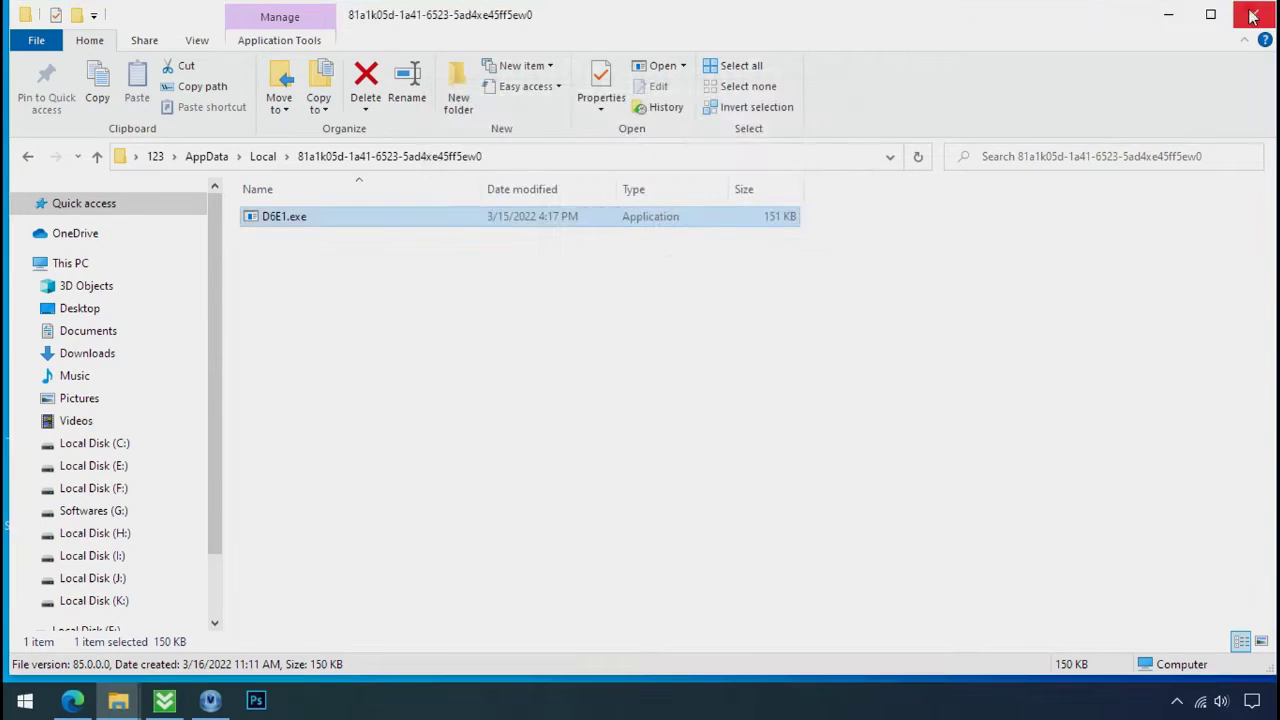
Step: Open Task Manager from the taskbar context menu
click(1253, 14)
right_click(966, 703)
click(990, 604)
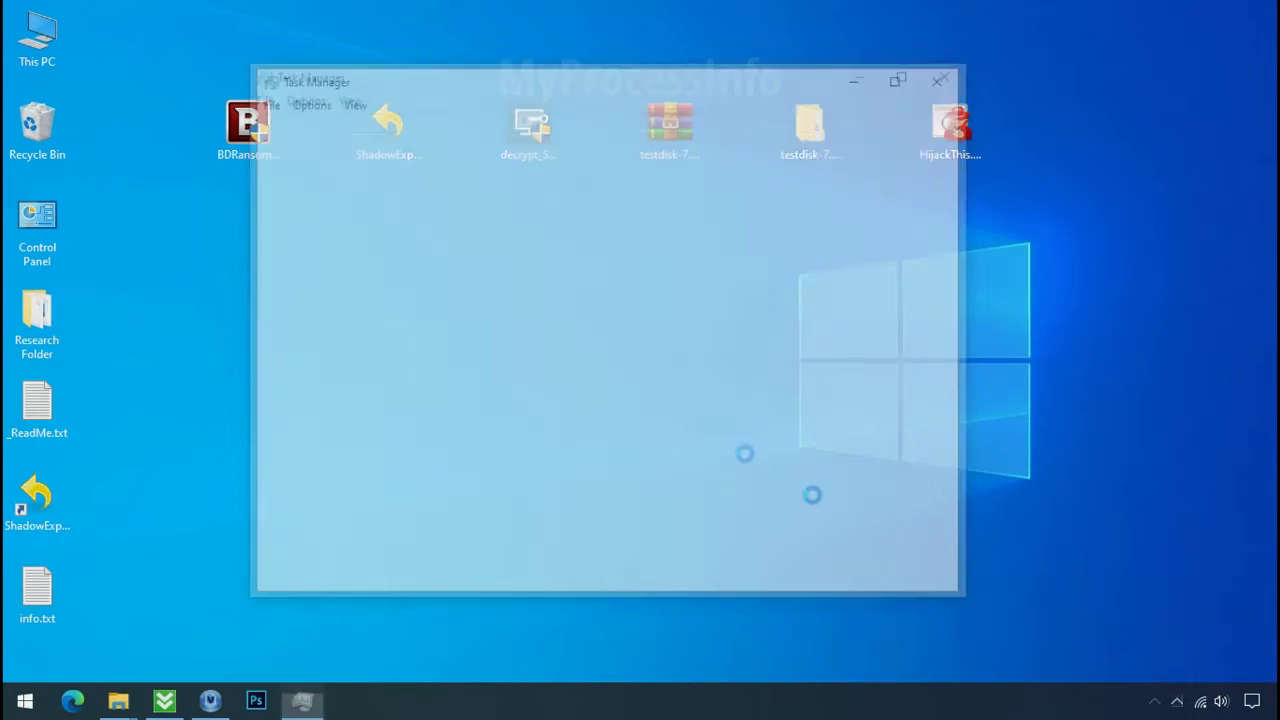
Step: Locate and select the two D6E1.exe (32 bit) processes in the process list
scroll(390, 268, down, 1)
scroll(388, 266, down, 4)
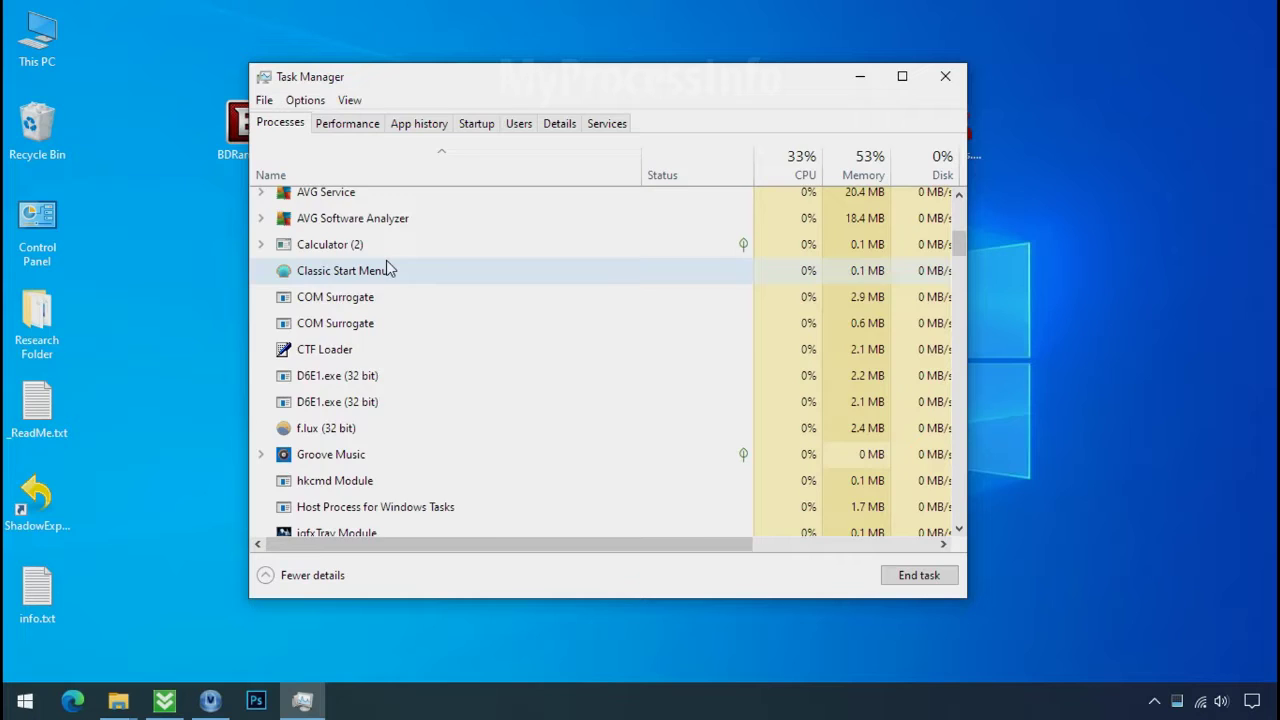
click(380, 293)
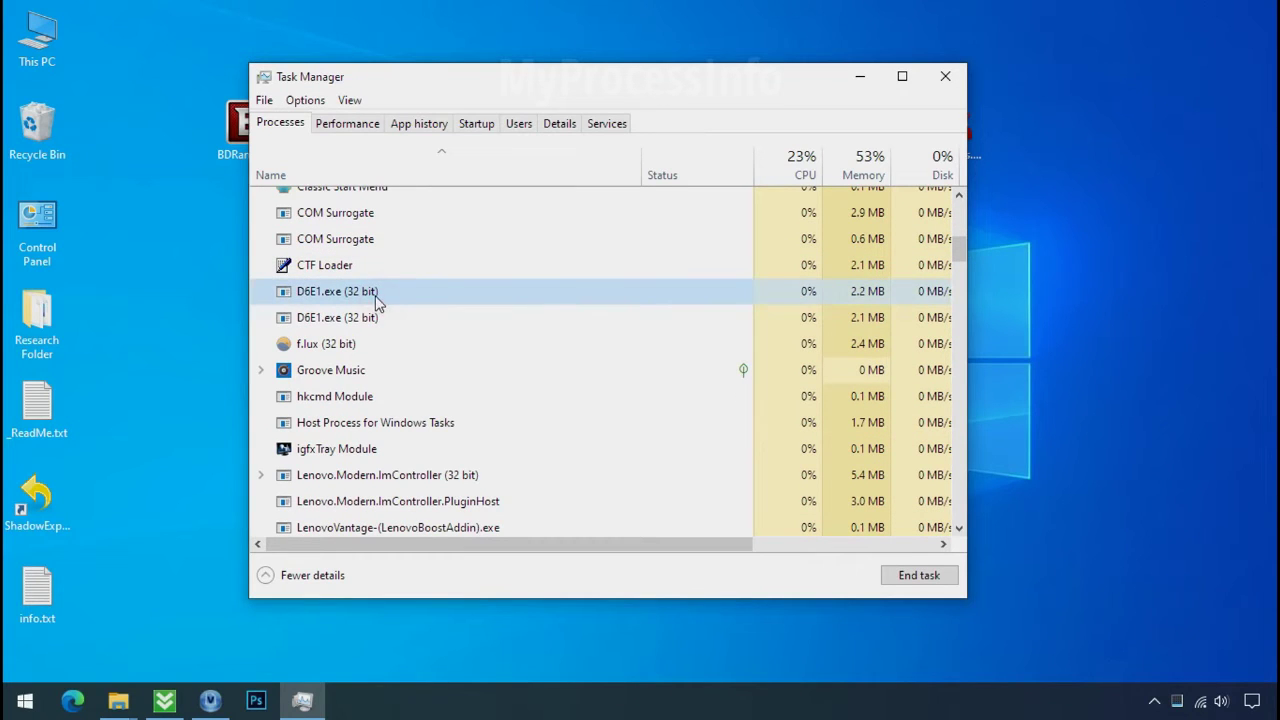
click(381, 322)
click(443, 292)
click(465, 318)
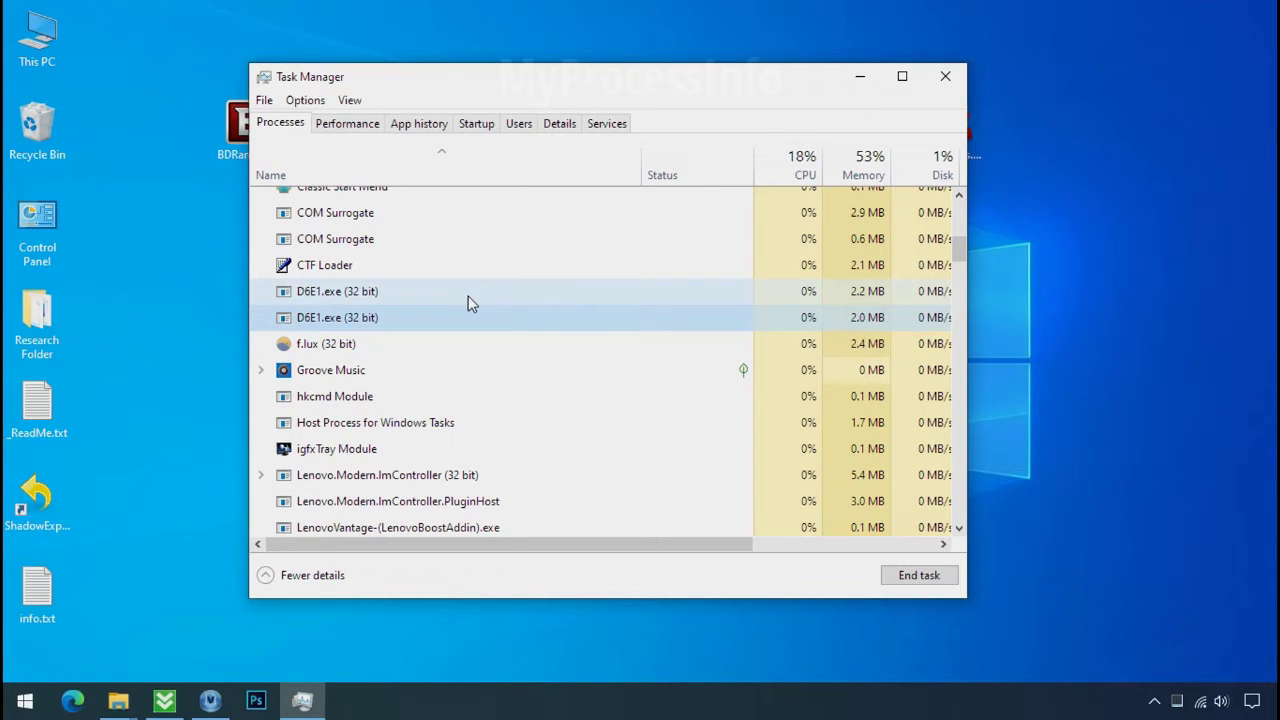
click(381, 294)
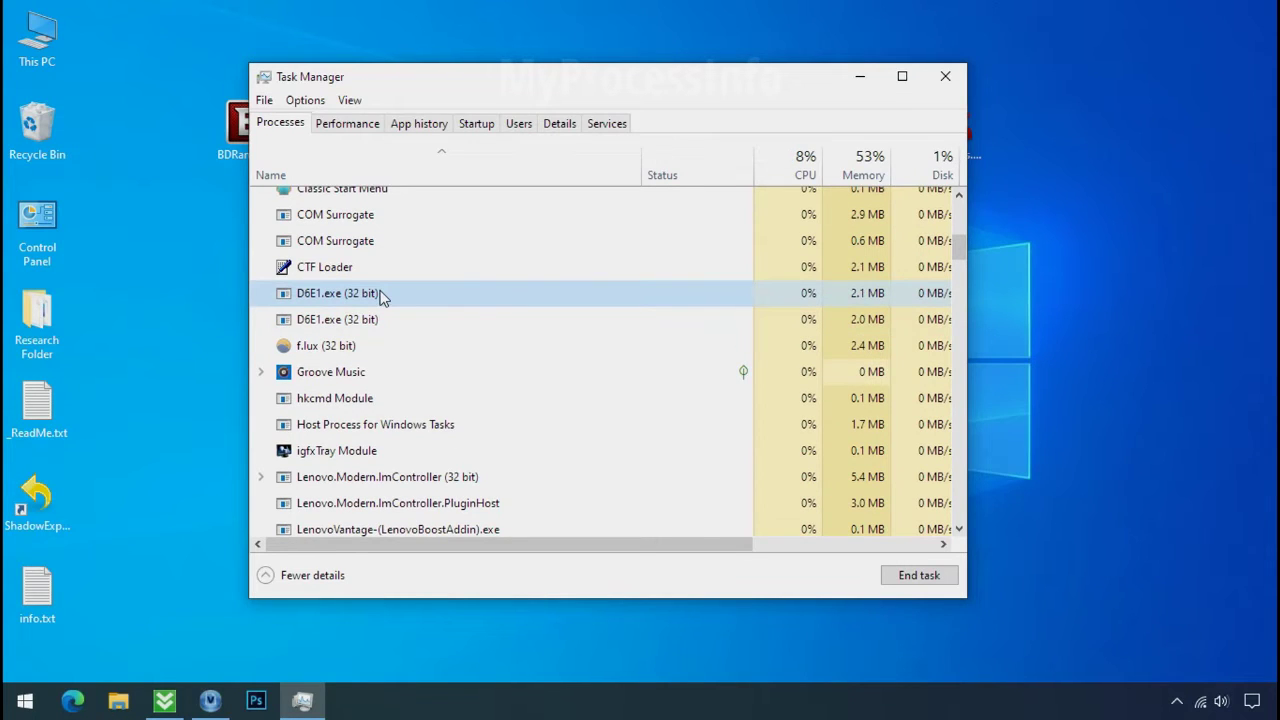
Step: Open the first D6E1.exe process's file location, under AppData\Local\Temp
right_click(381, 294)
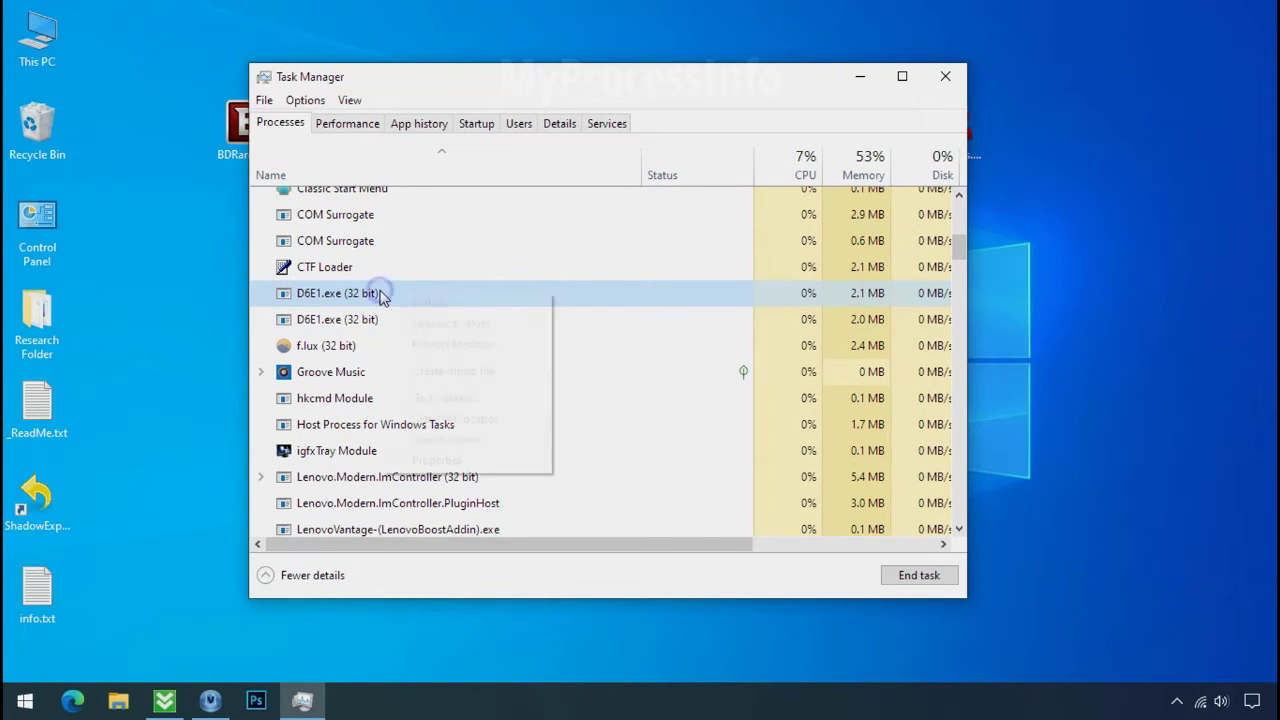
click(431, 422)
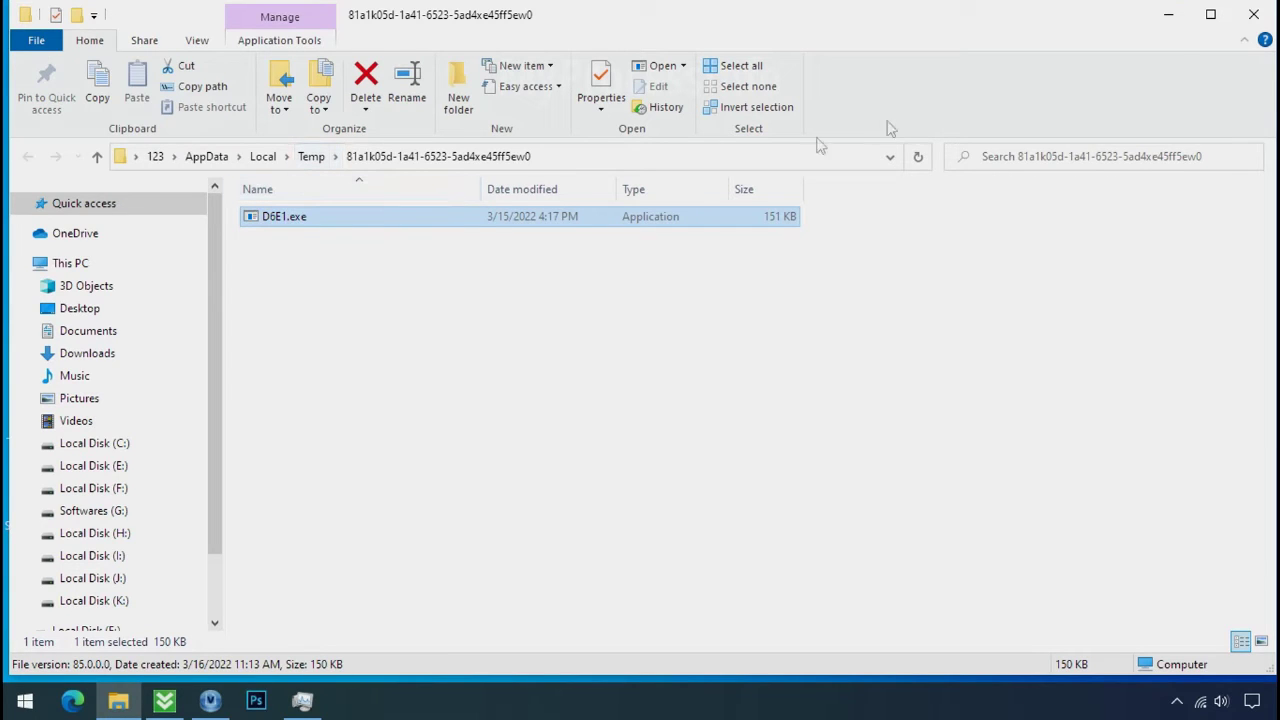
click(1168, 14)
Step: Open the second D6E1.exe process's file location in AppData\Local, then return to Task Manager
right_click(418, 345)
click(468, 474)
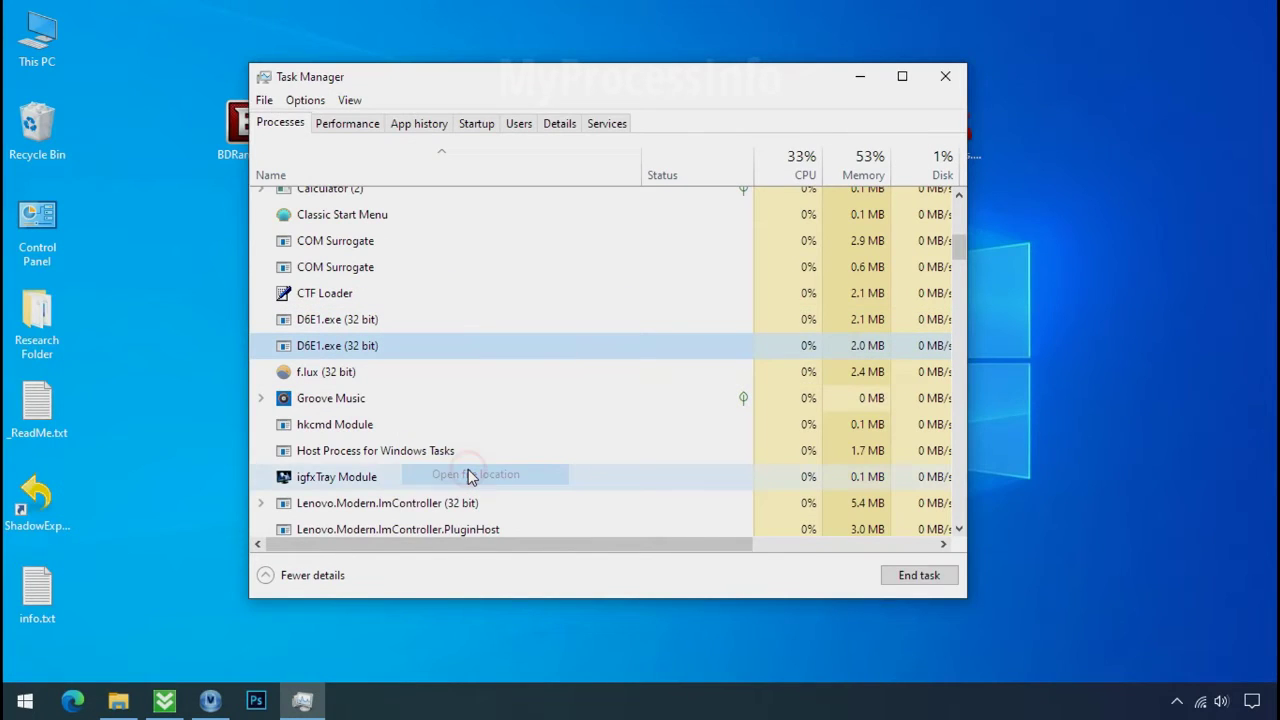
click(284, 243)
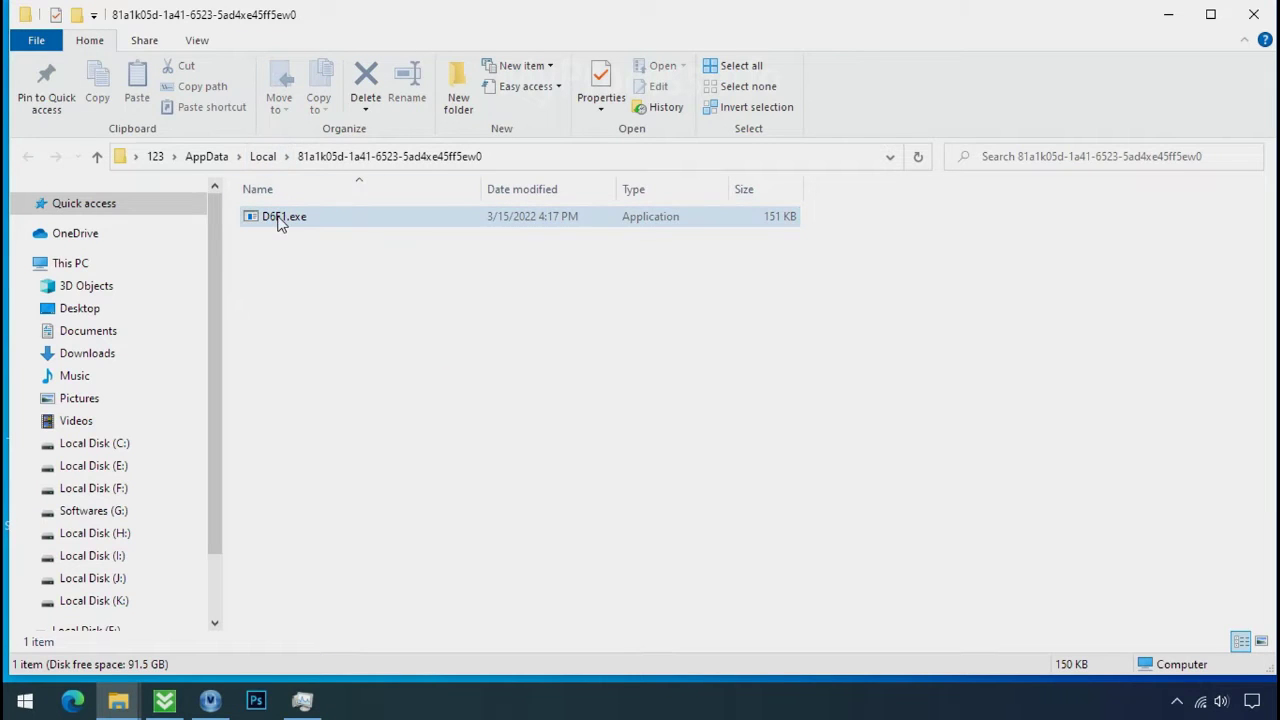
click(1171, 16)
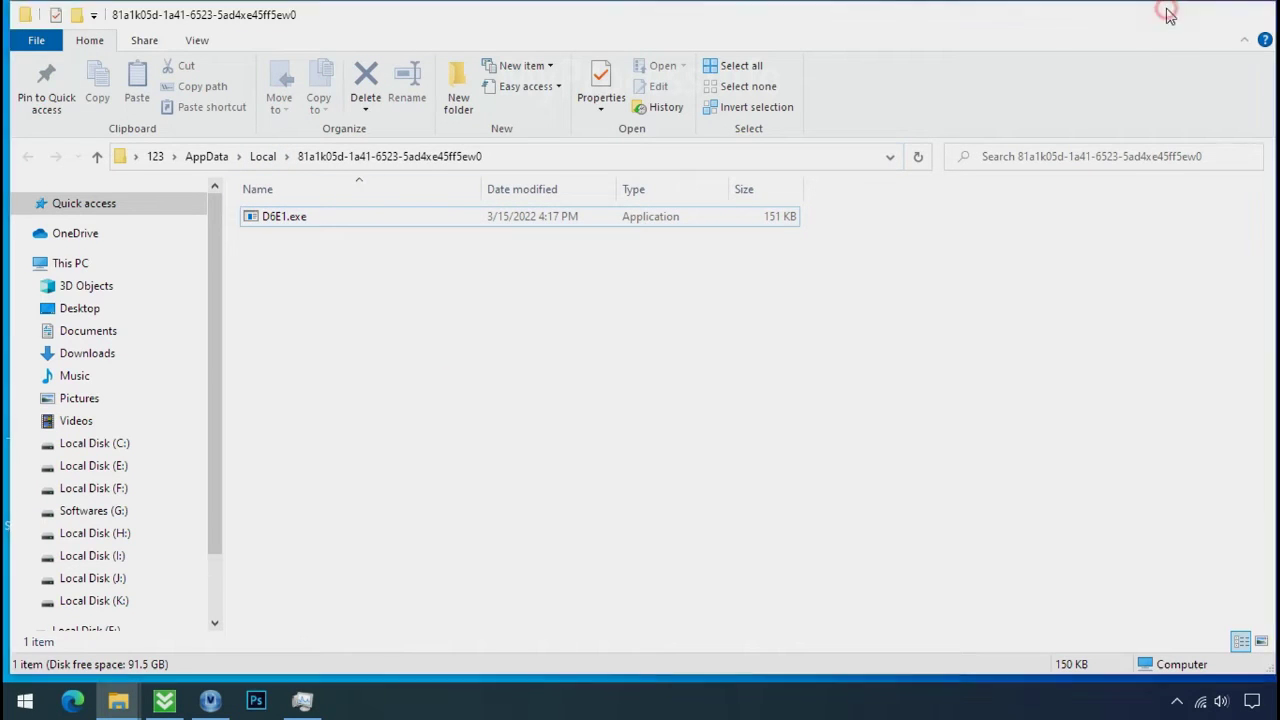
Step: End both running D6E1.exe processes
click(375, 322)
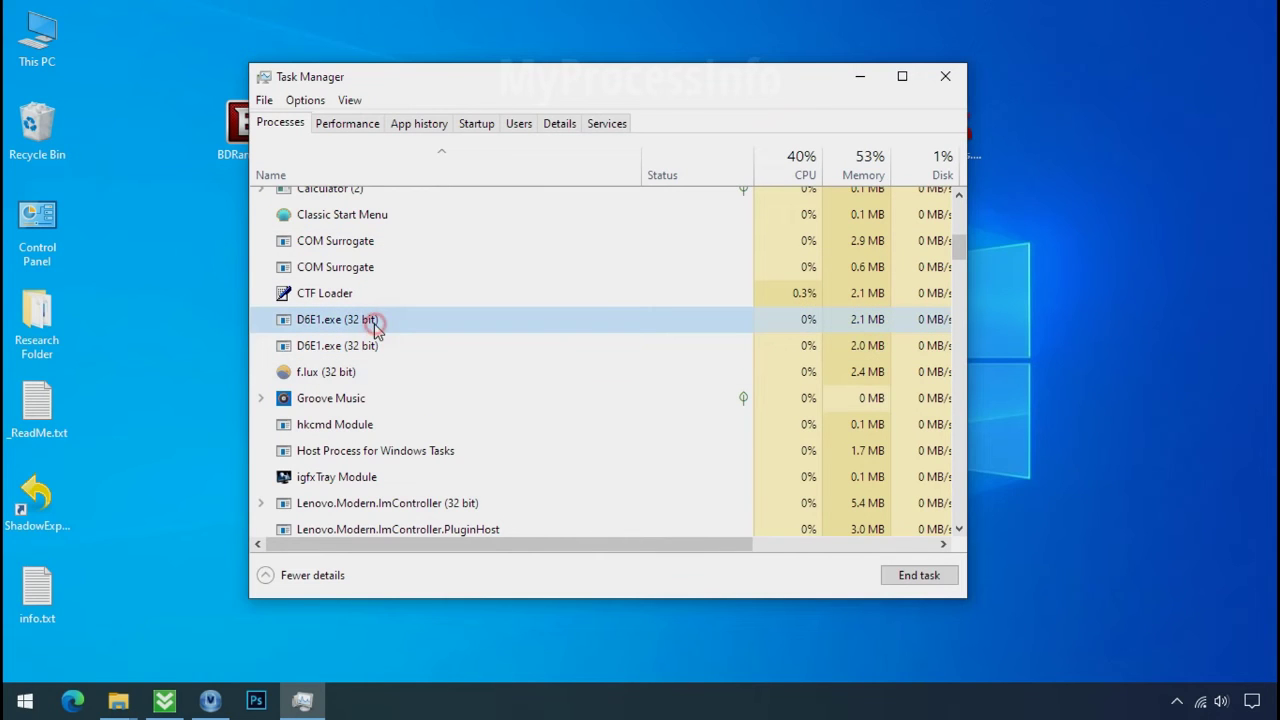
right_click(375, 322)
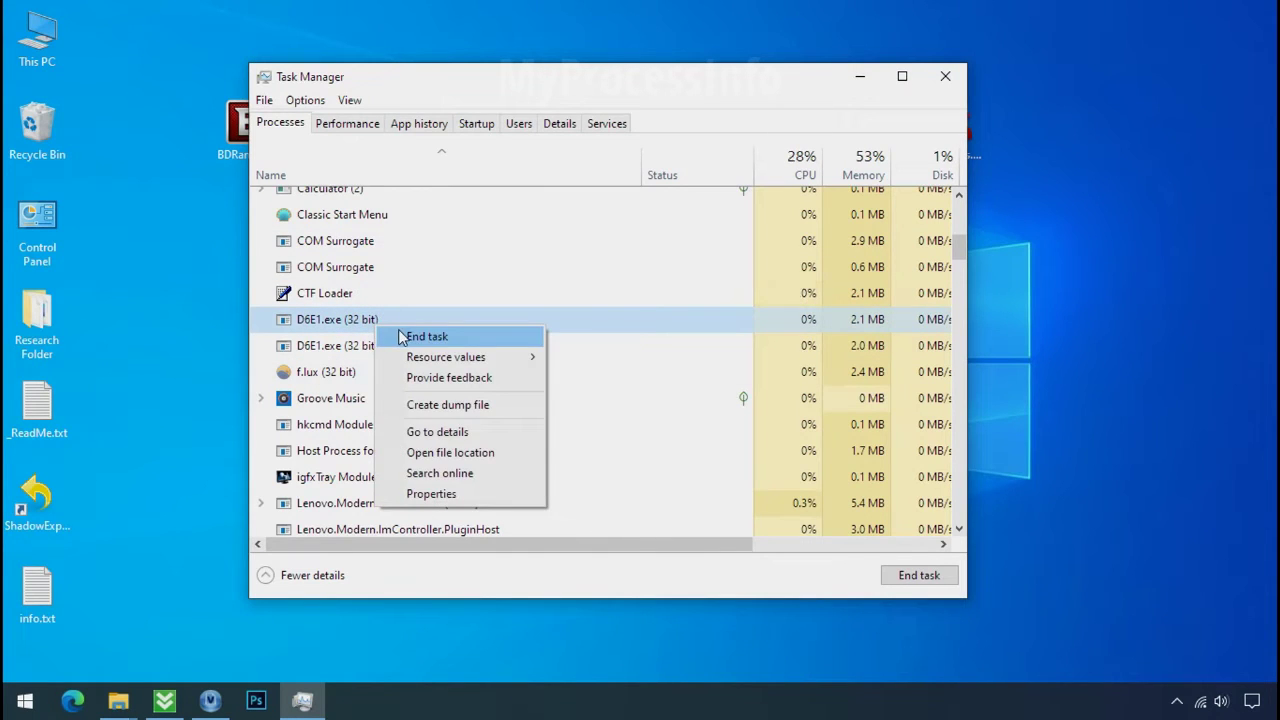
click(400, 336)
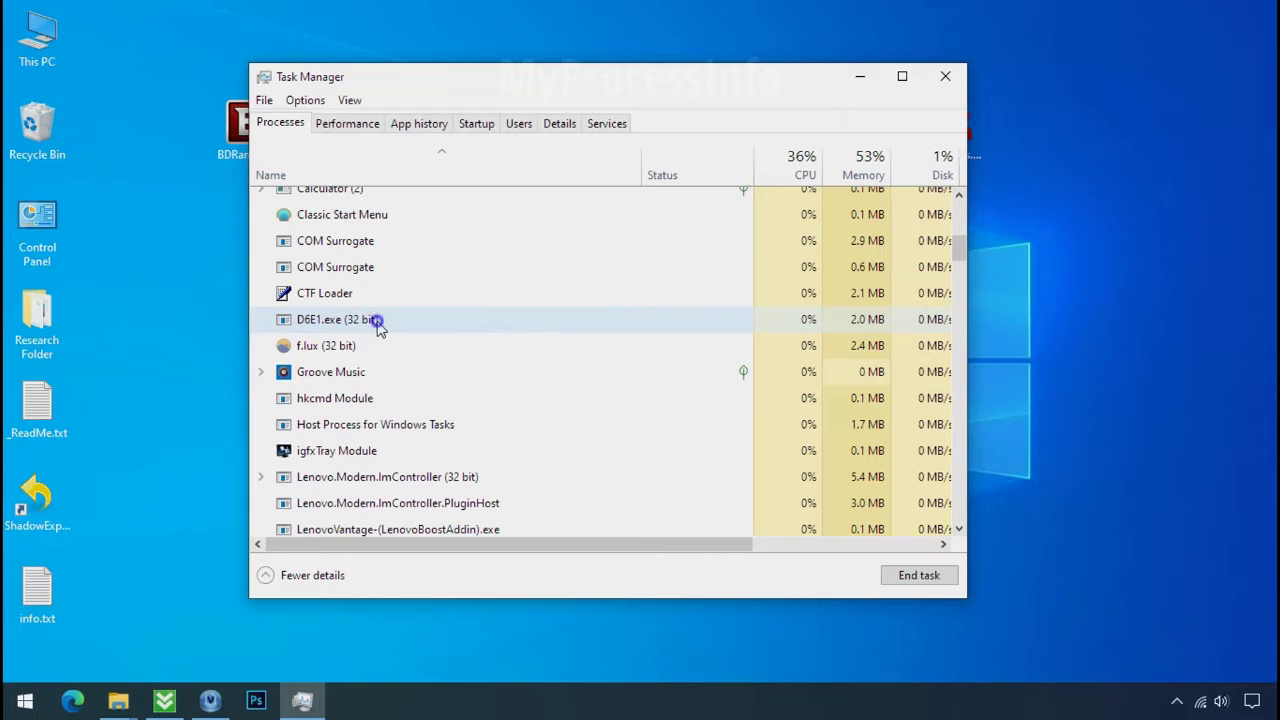
right_click(378, 322)
click(402, 333)
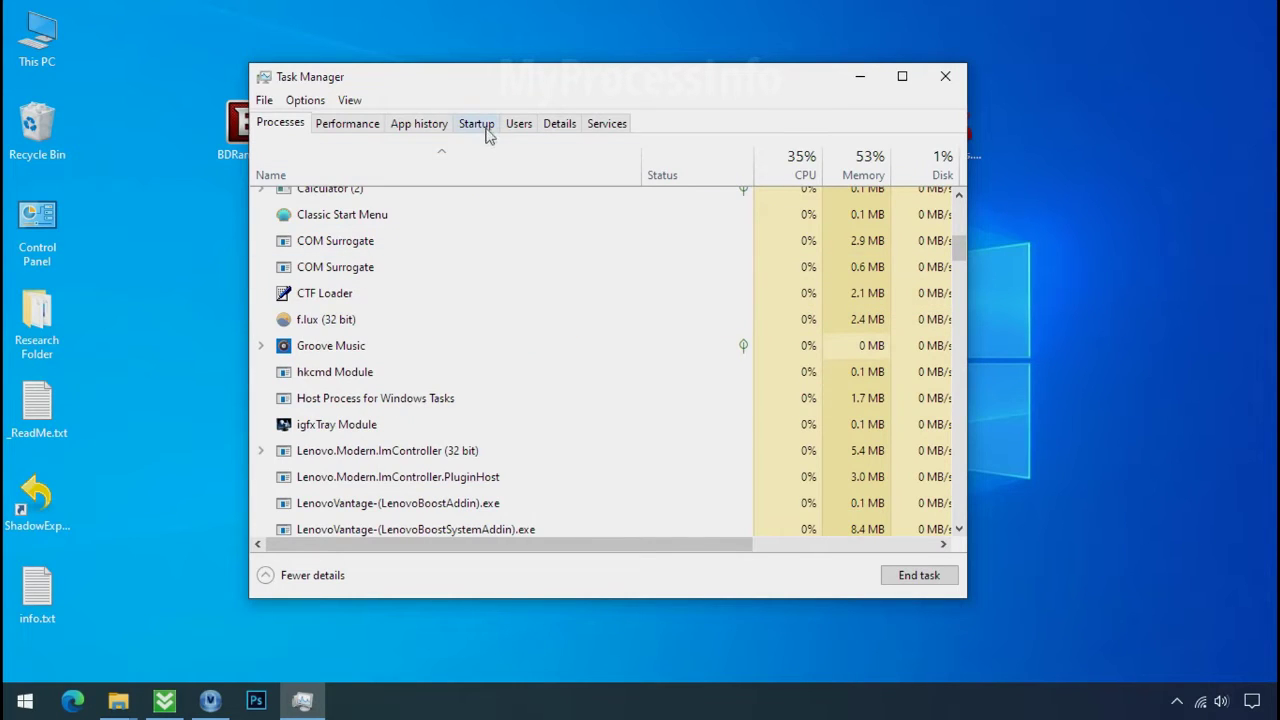
Step: Disable the D6E1.exe startup entry and close Task Manager
click(480, 126)
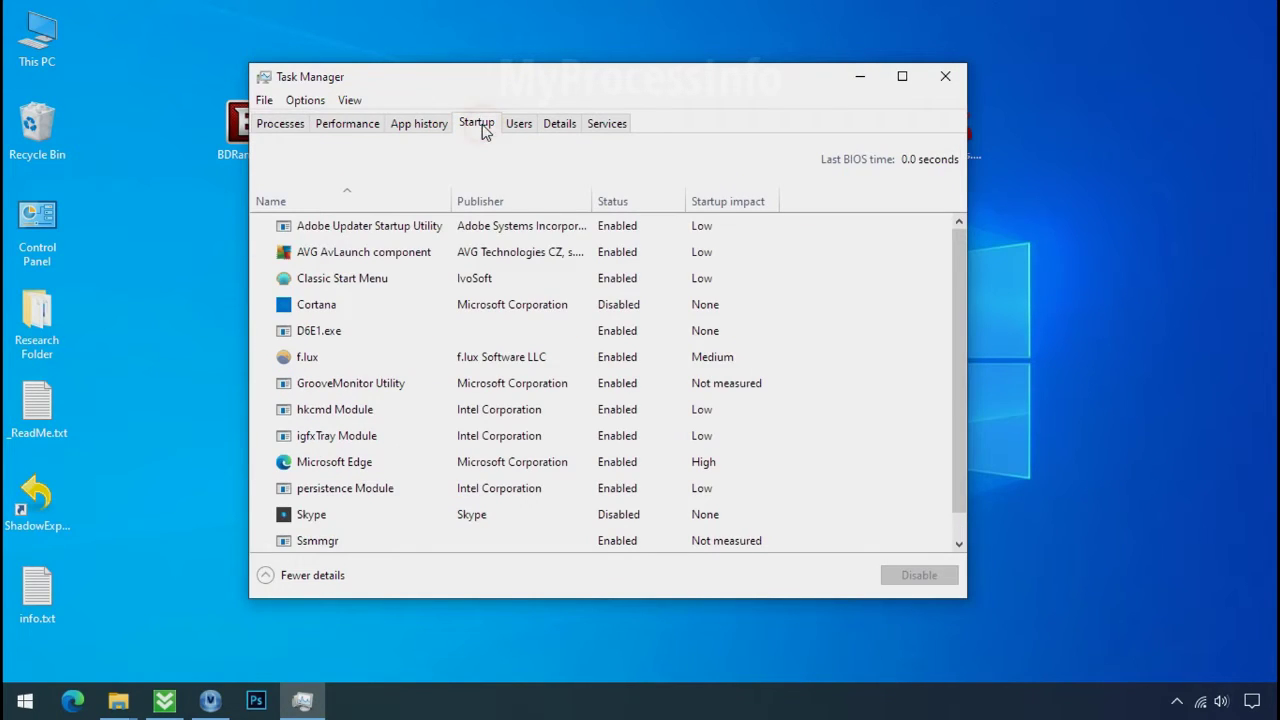
right_click(434, 326)
click(442, 334)
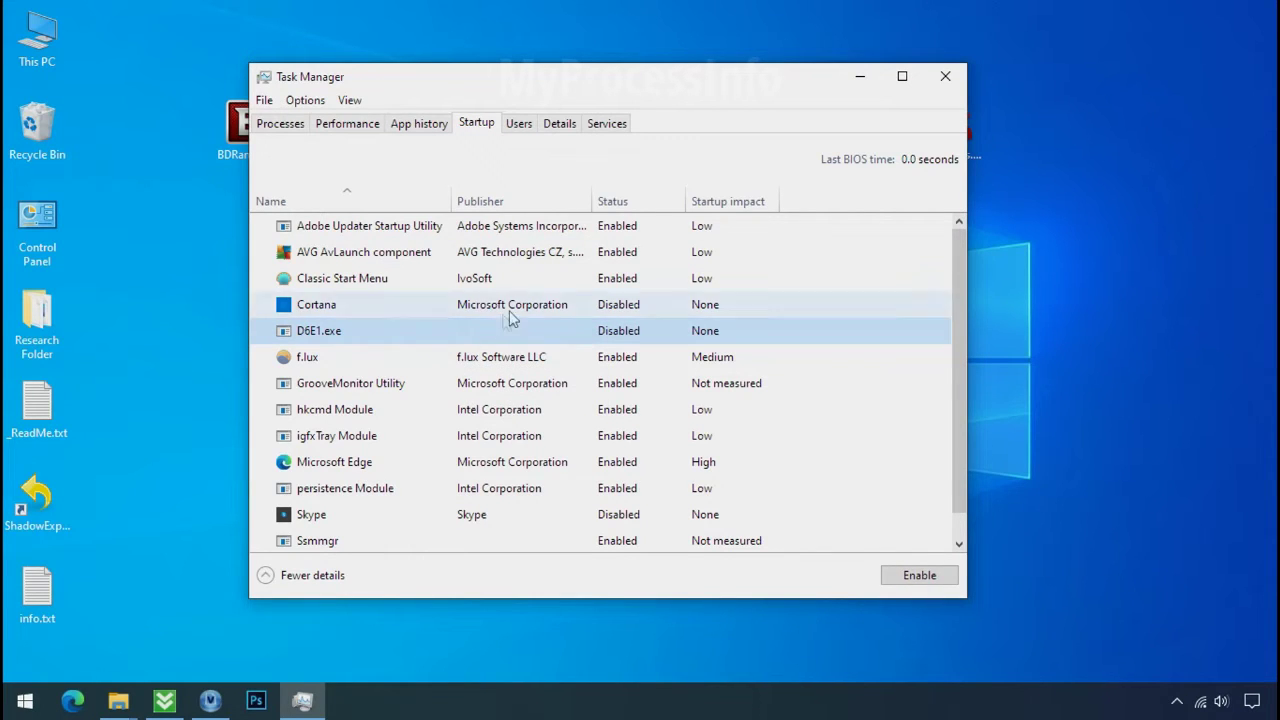
click(945, 76)
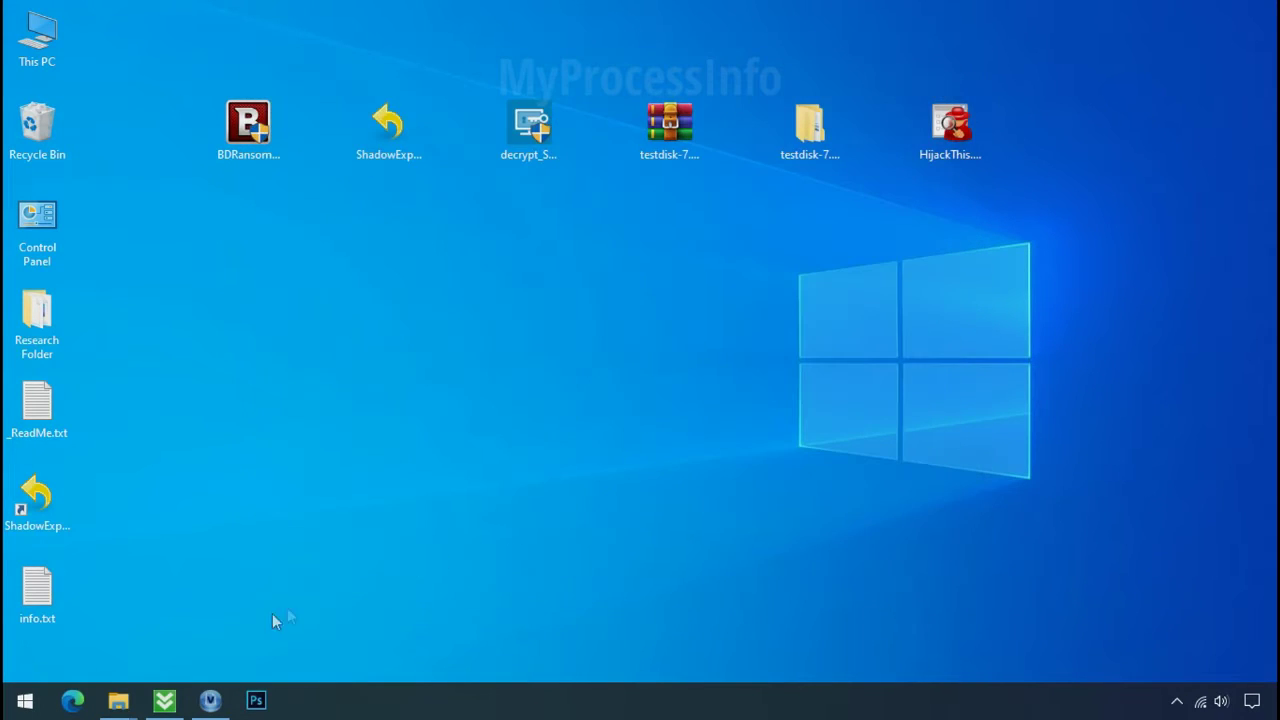
Step: Return to the D6E1.exe folder window and attempt to delete D6E1.exe
mouse_move(118, 700)
click(137, 646)
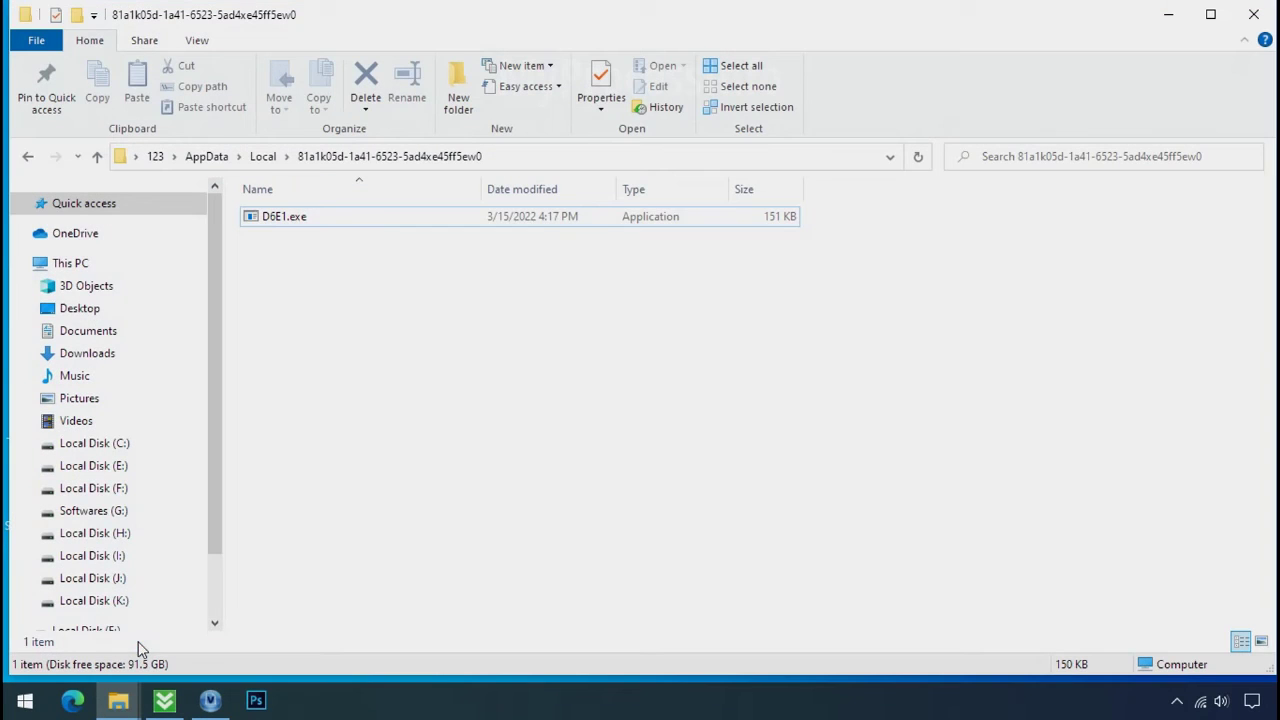
click(316, 220)
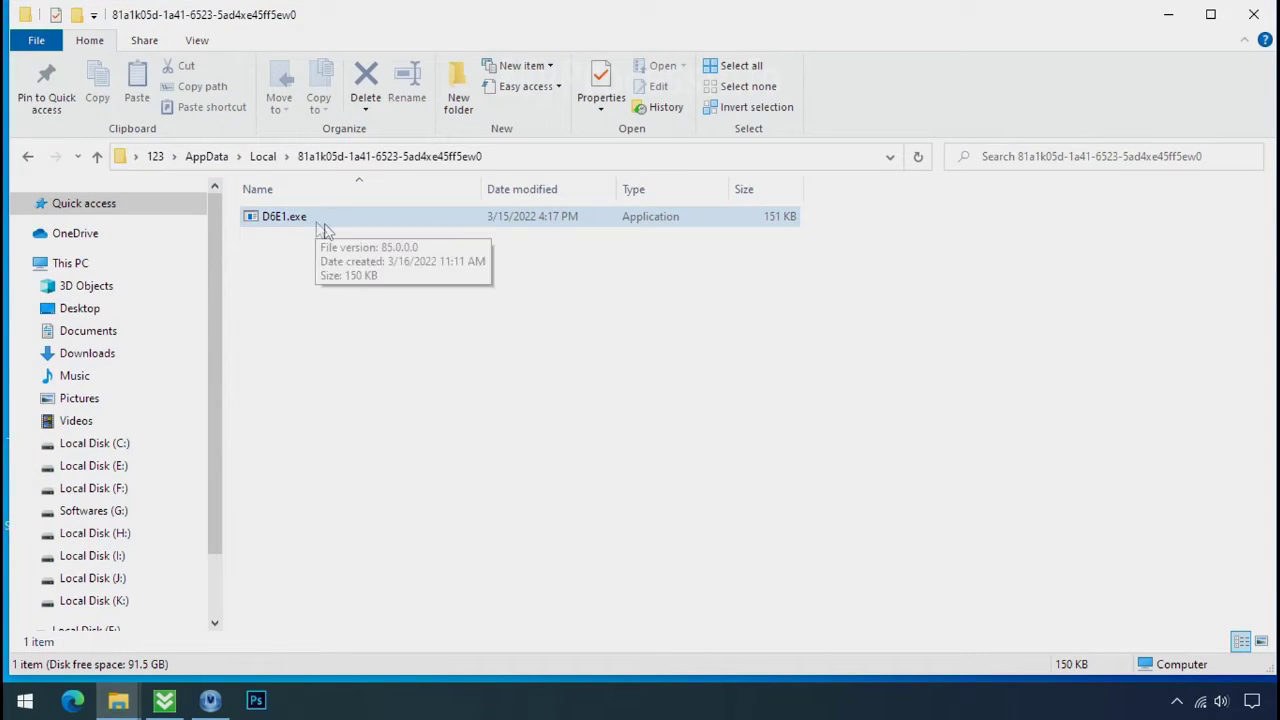
right_click(361, 226)
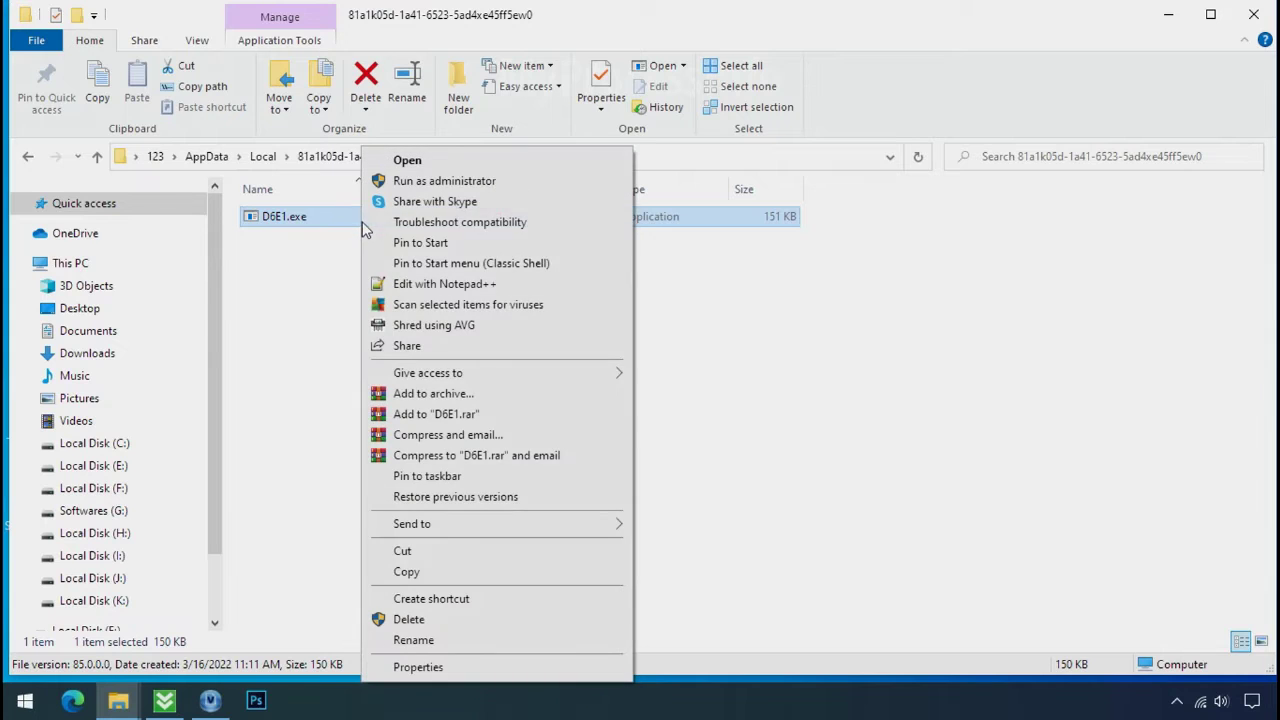
click(410, 620)
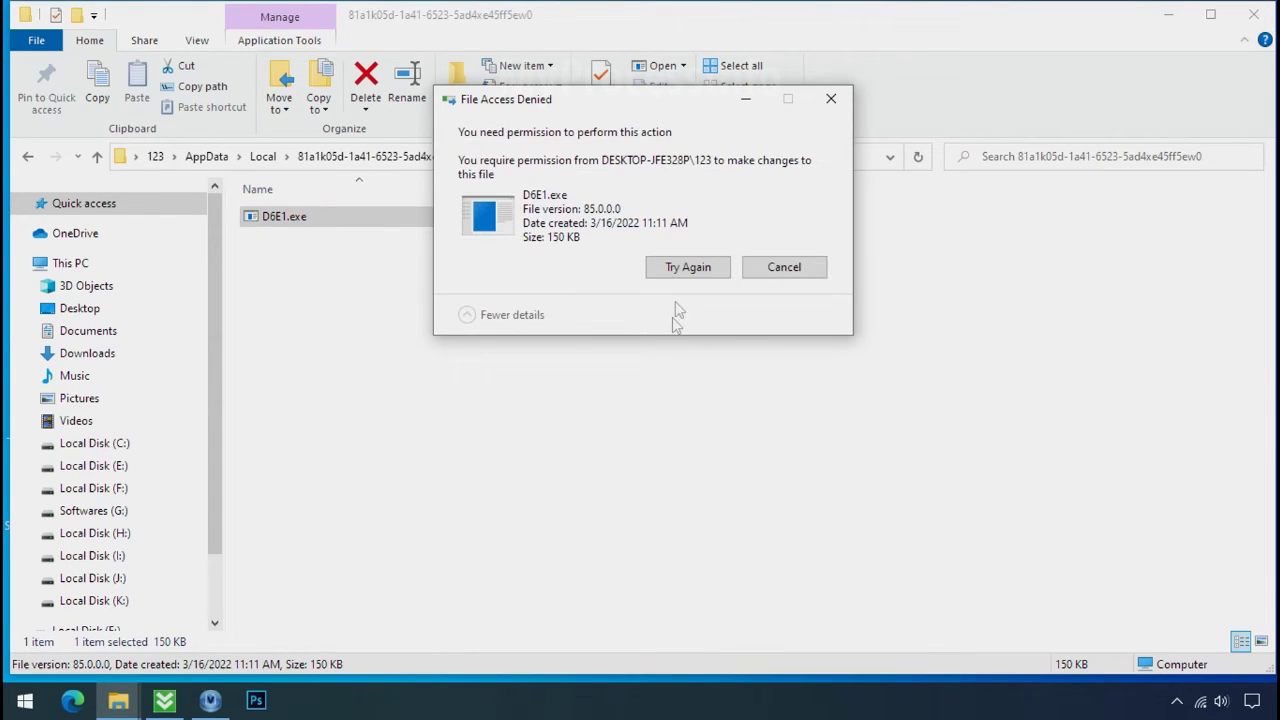
Step: Retry the deletion twice, then dismiss the permission-denied message, leaving D6E1.exe in place
click(689, 269)
click(689, 269)
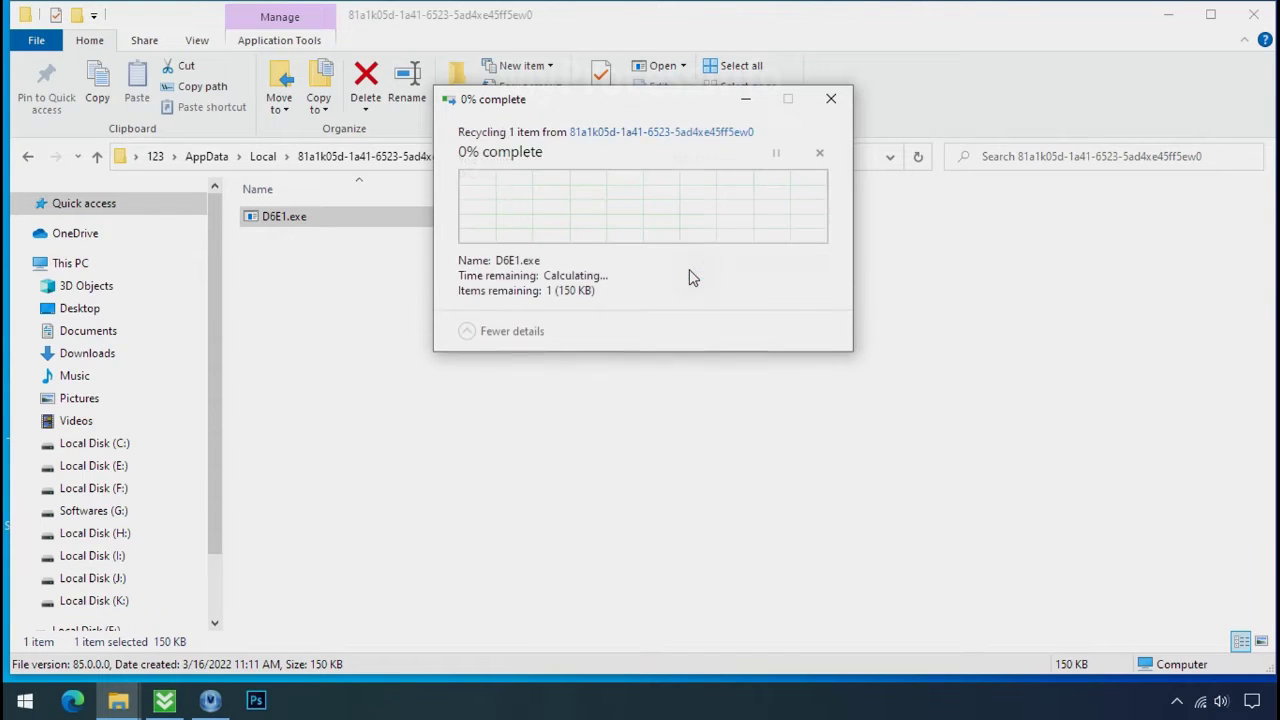
click(829, 104)
right_click(491, 222)
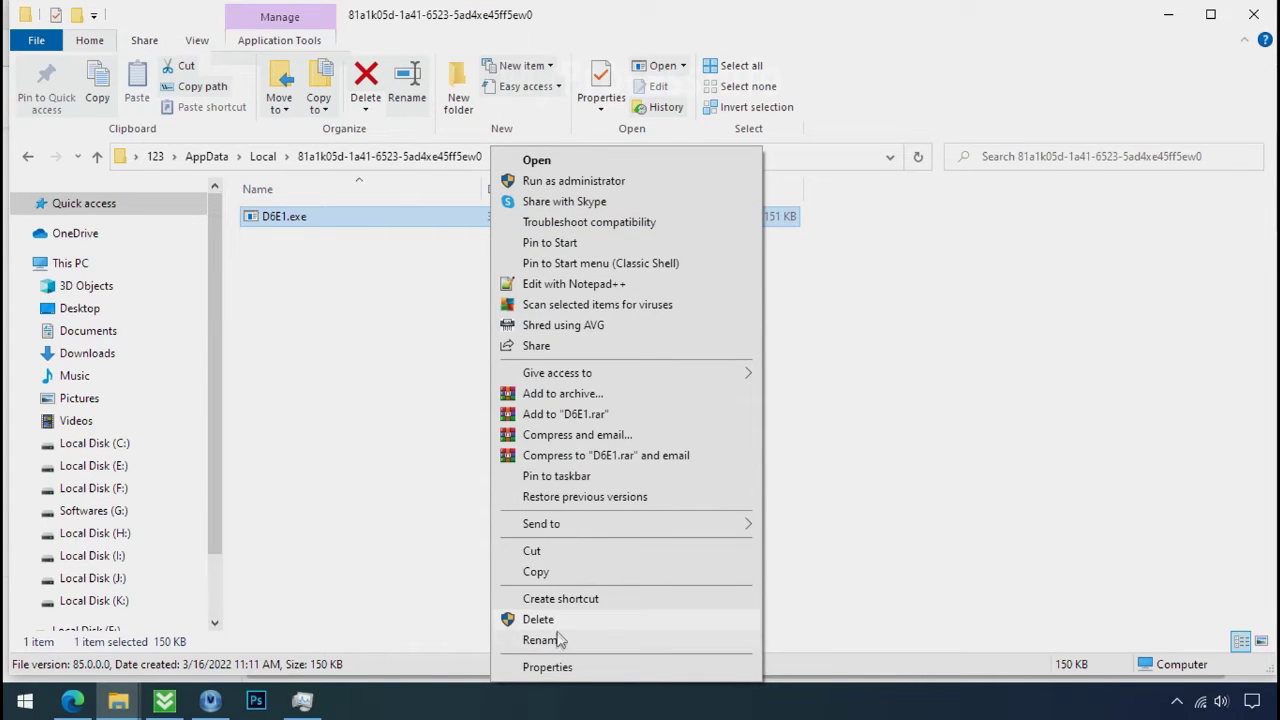
Step: In D6E1.exe's advanced security settings, disable inheritance and convert inherited permissions into explicit entries
click(550, 668)
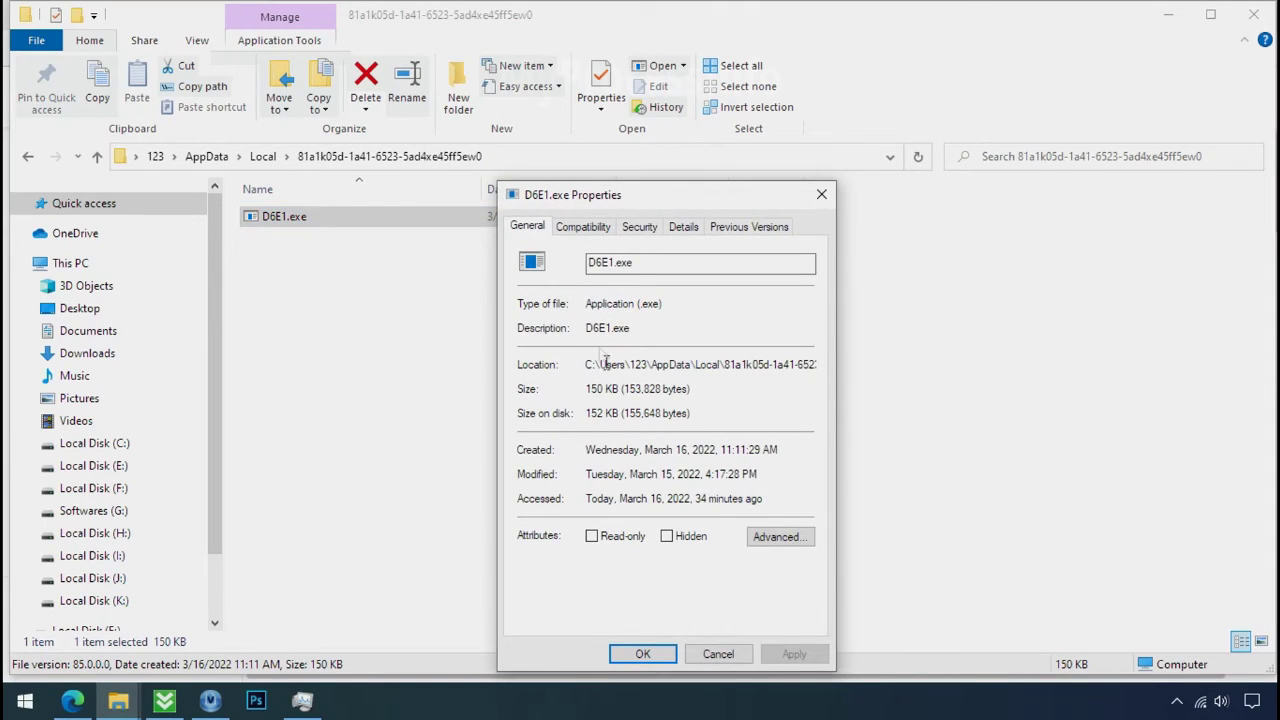
click(627, 231)
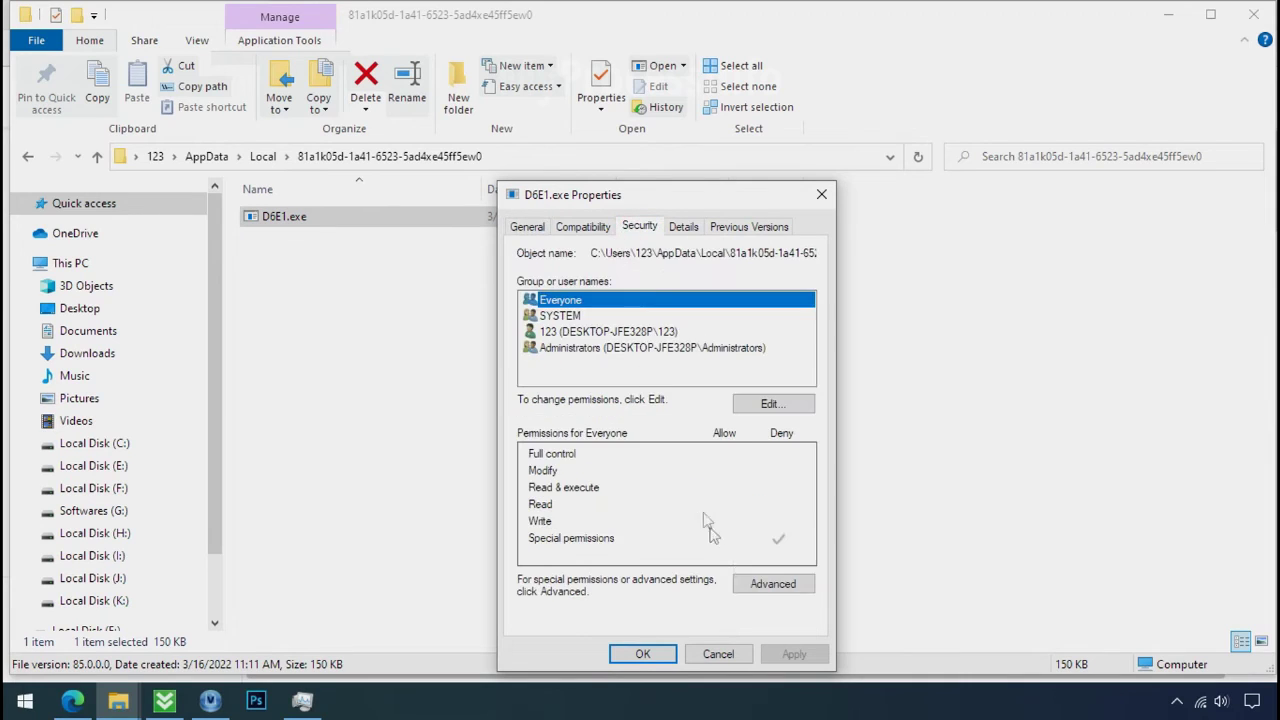
click(767, 584)
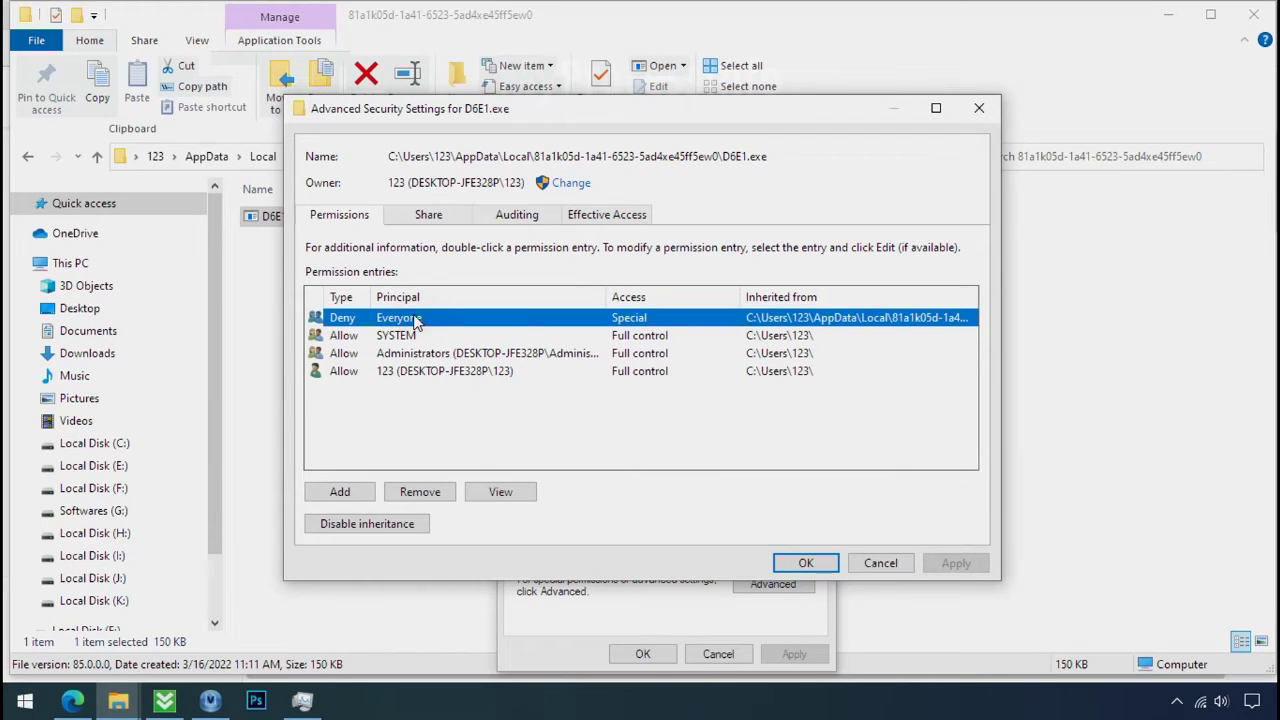
click(369, 528)
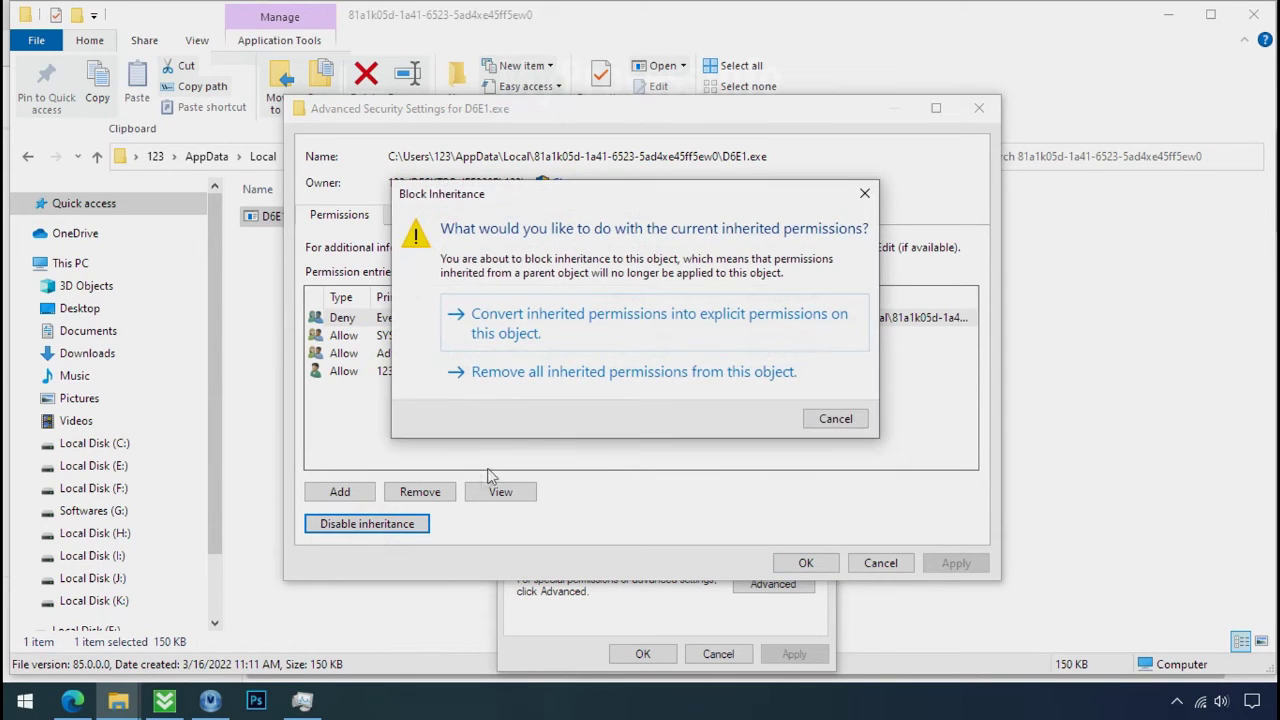
click(576, 334)
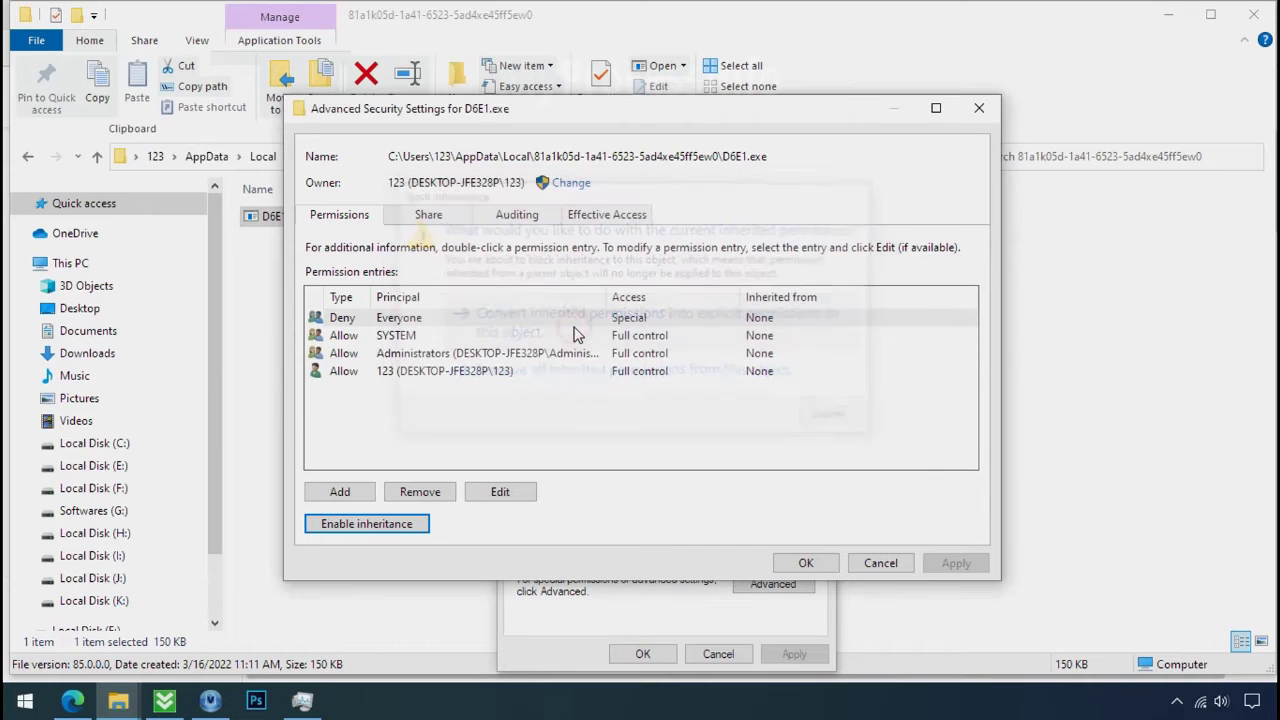
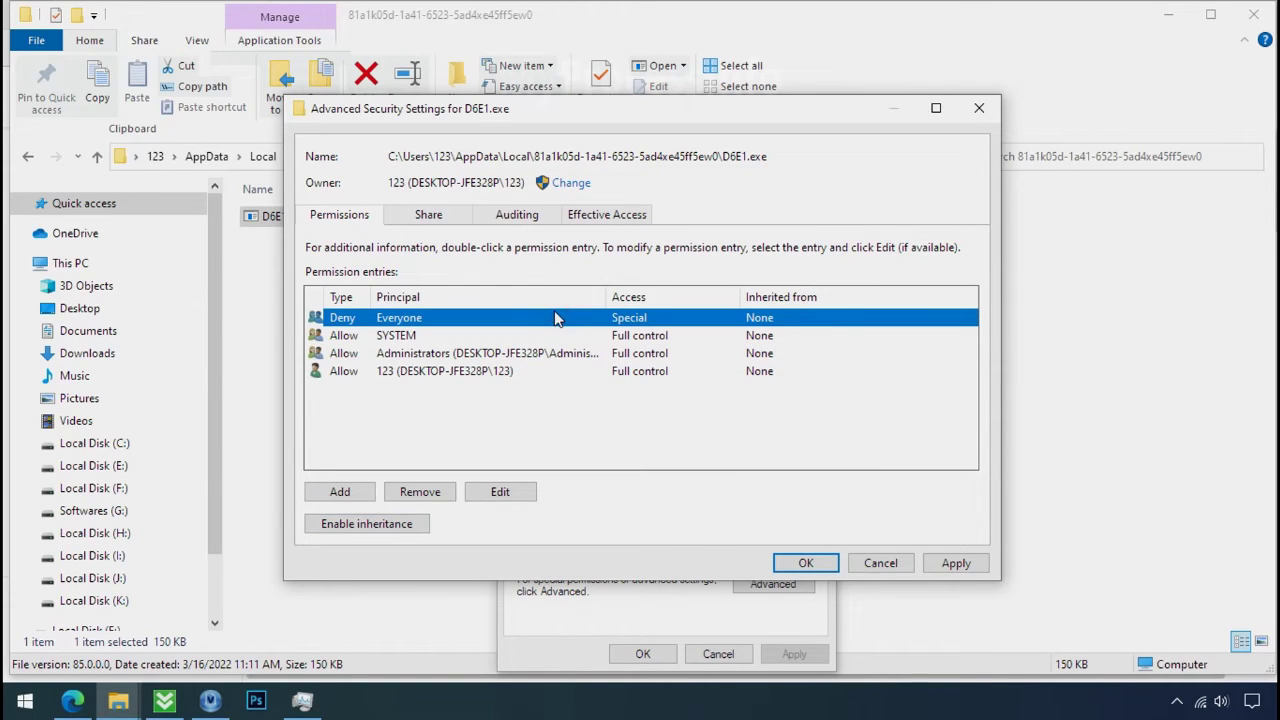
Step: Remove D6E1.exe's Deny Everyone permission entry, apply the change, and close Advanced Security Settings
click(422, 494)
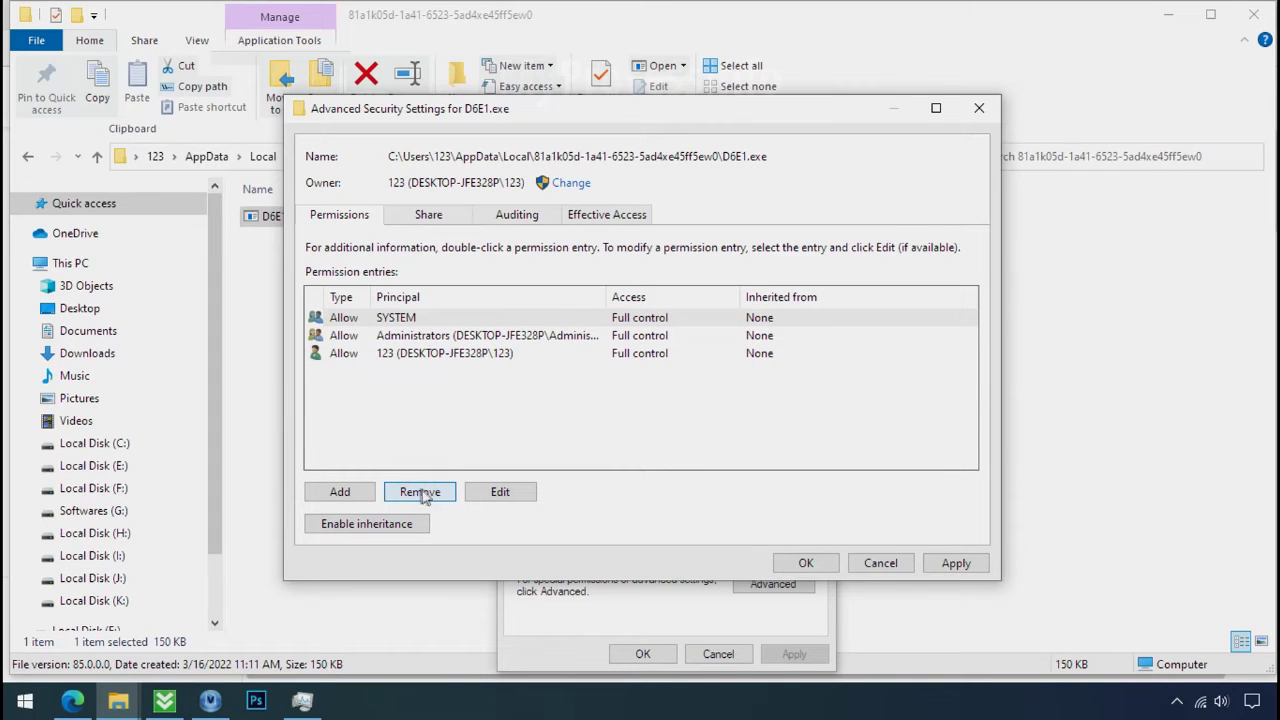
click(953, 564)
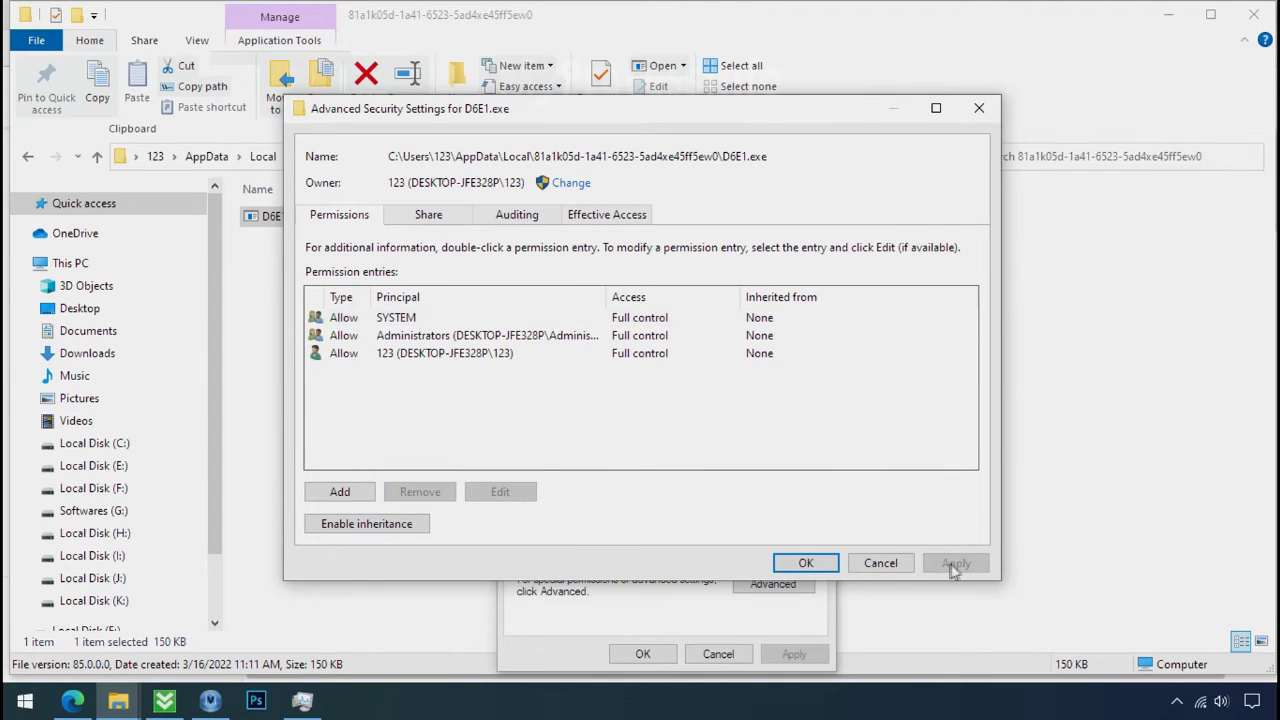
click(817, 563)
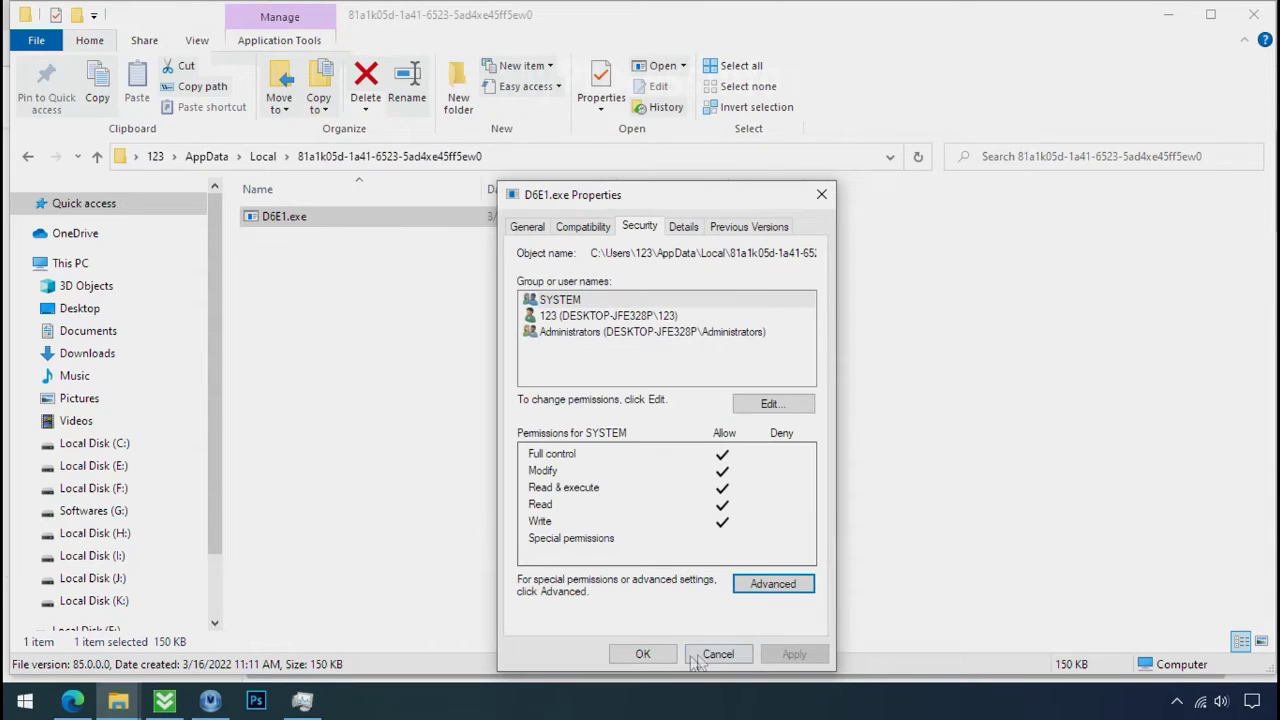
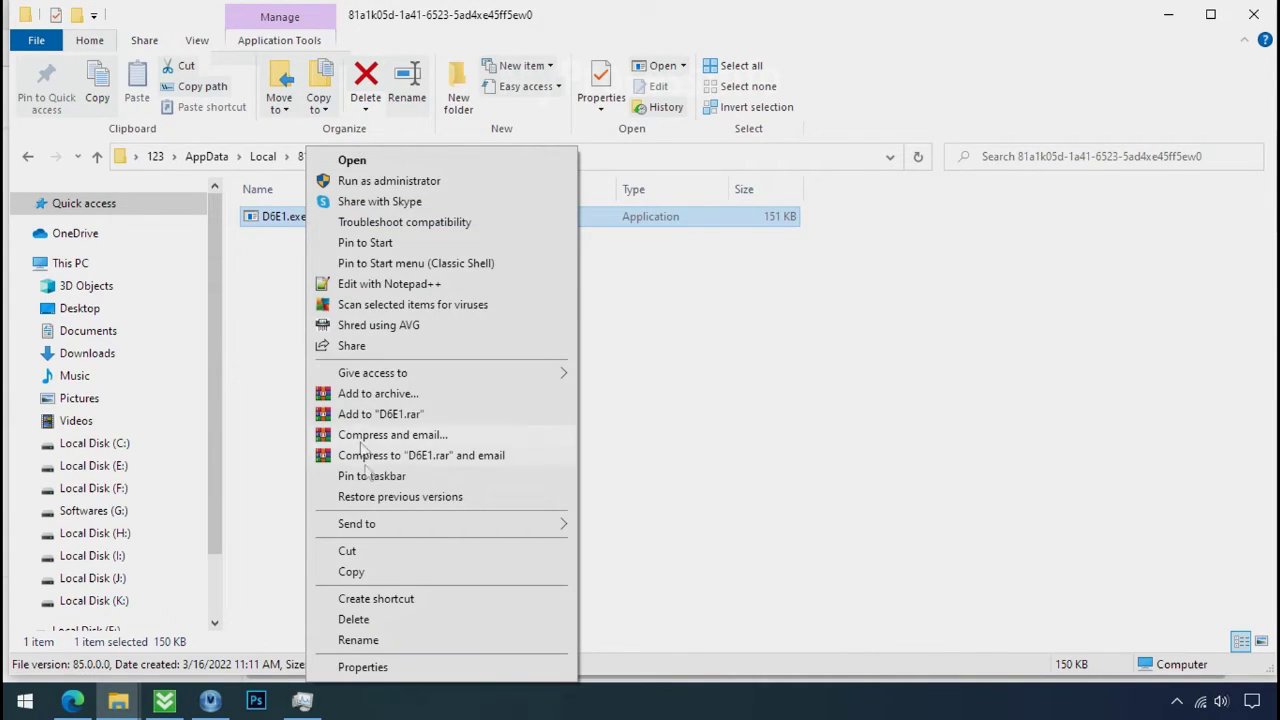
Step: Delete the D6E1.exe application from its AppData folder
click(390, 621)
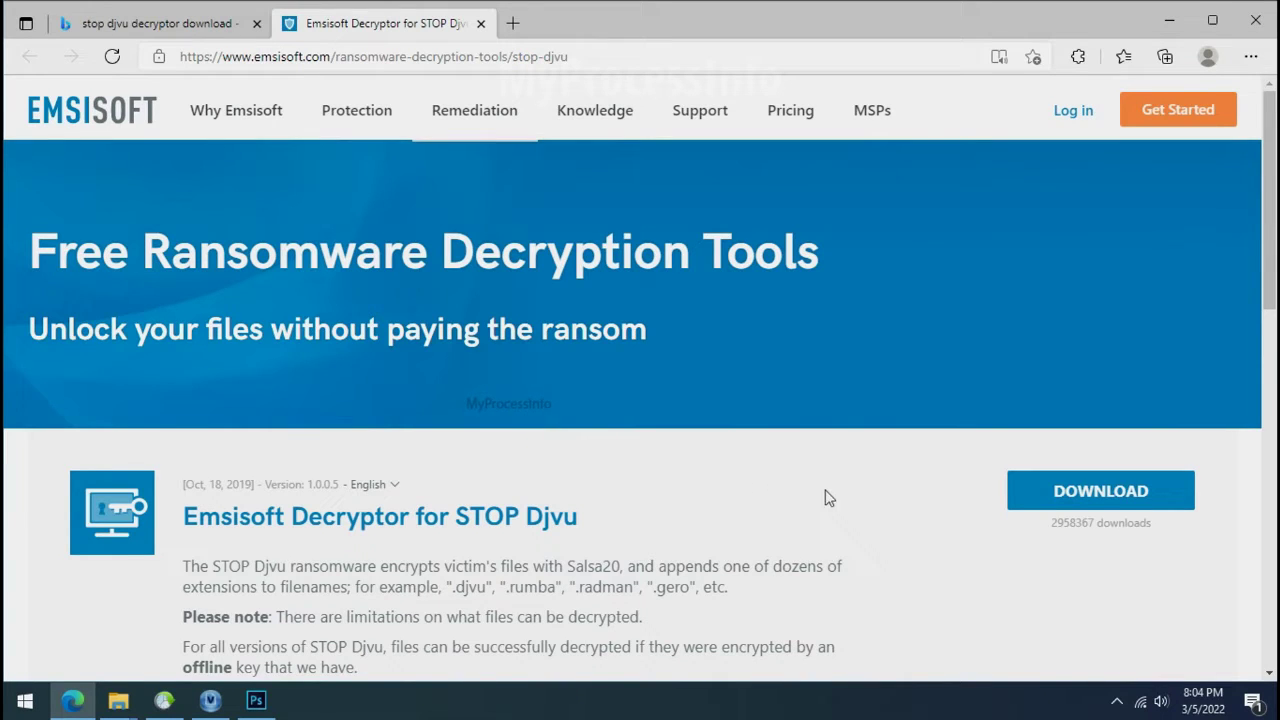
Step: Get the Emsisoft Decryptor for STOP Djvu download, then close Edge
scroll(830, 493, down, 1)
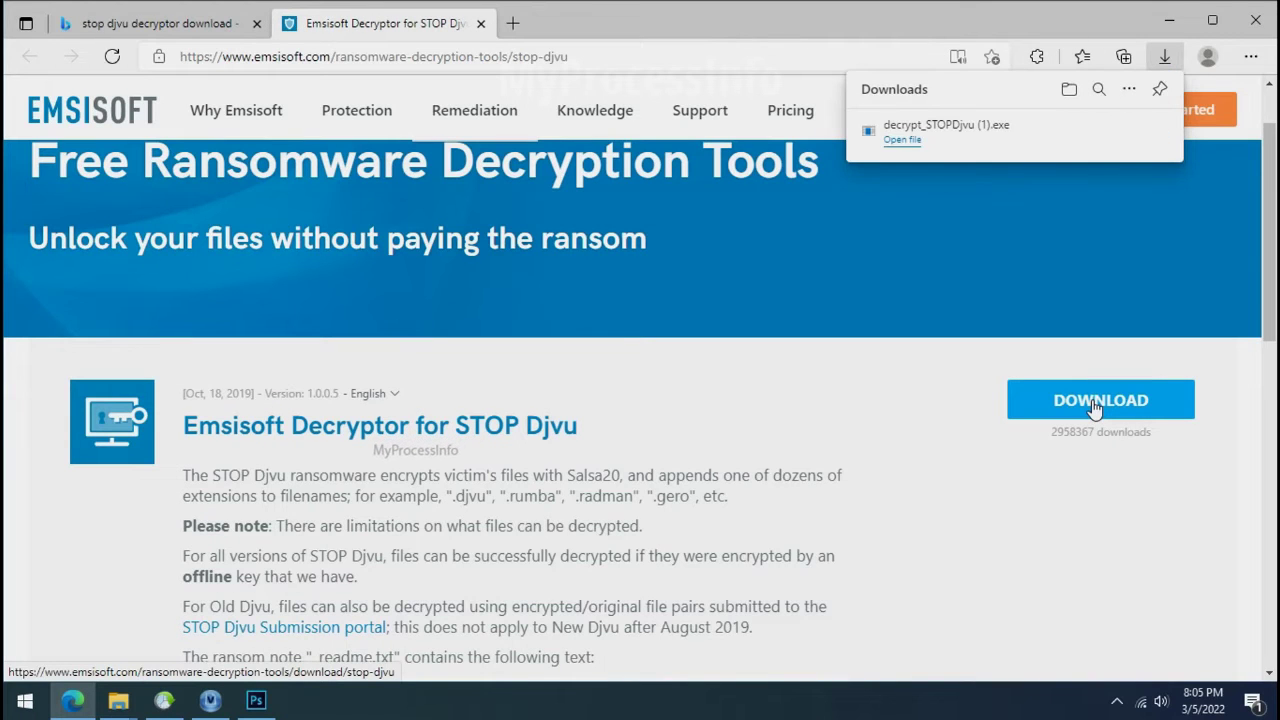
click(1251, 28)
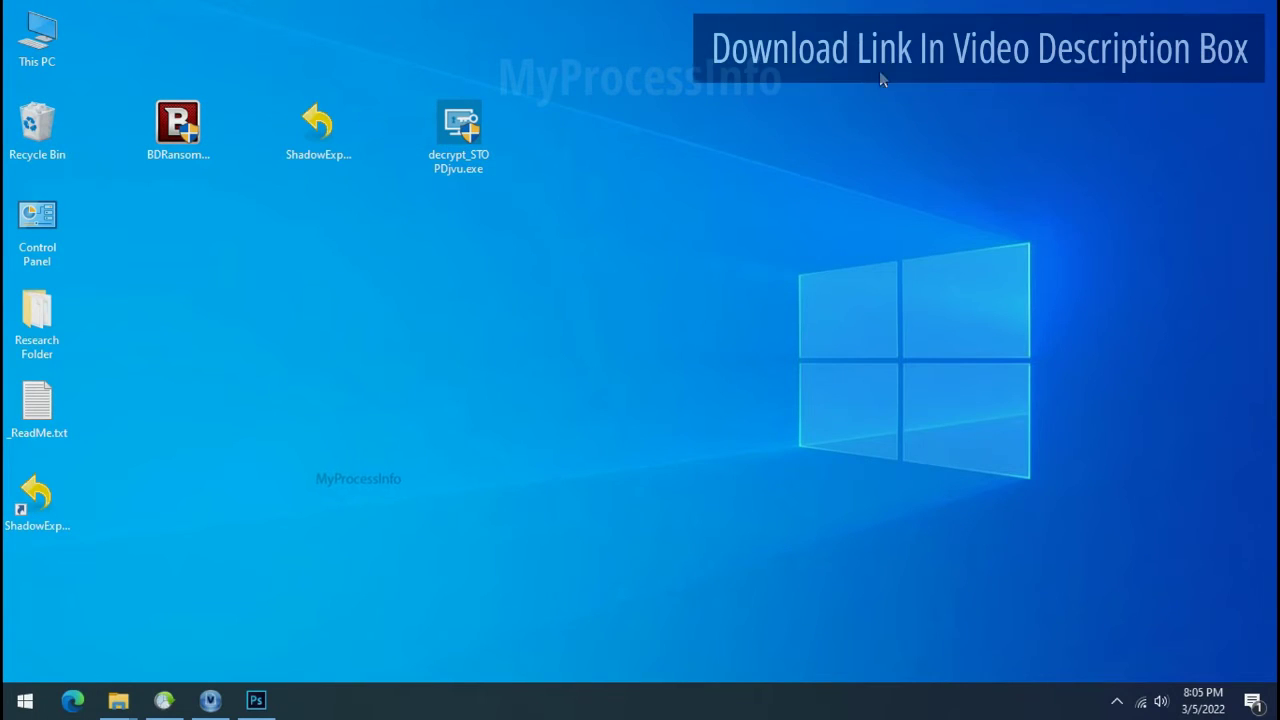
double_click(471, 139)
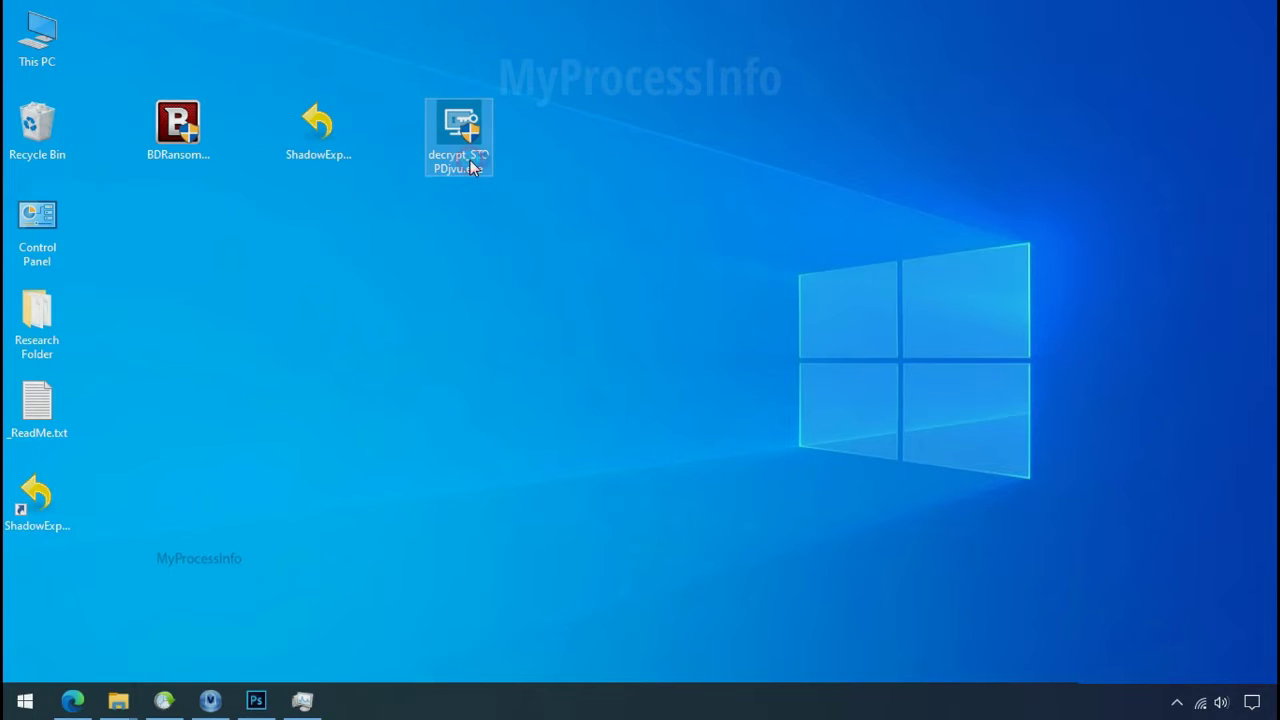
Step: Launch the STOP Djvu decryptor and accept its license terms and disclaimer
double_click(470, 160)
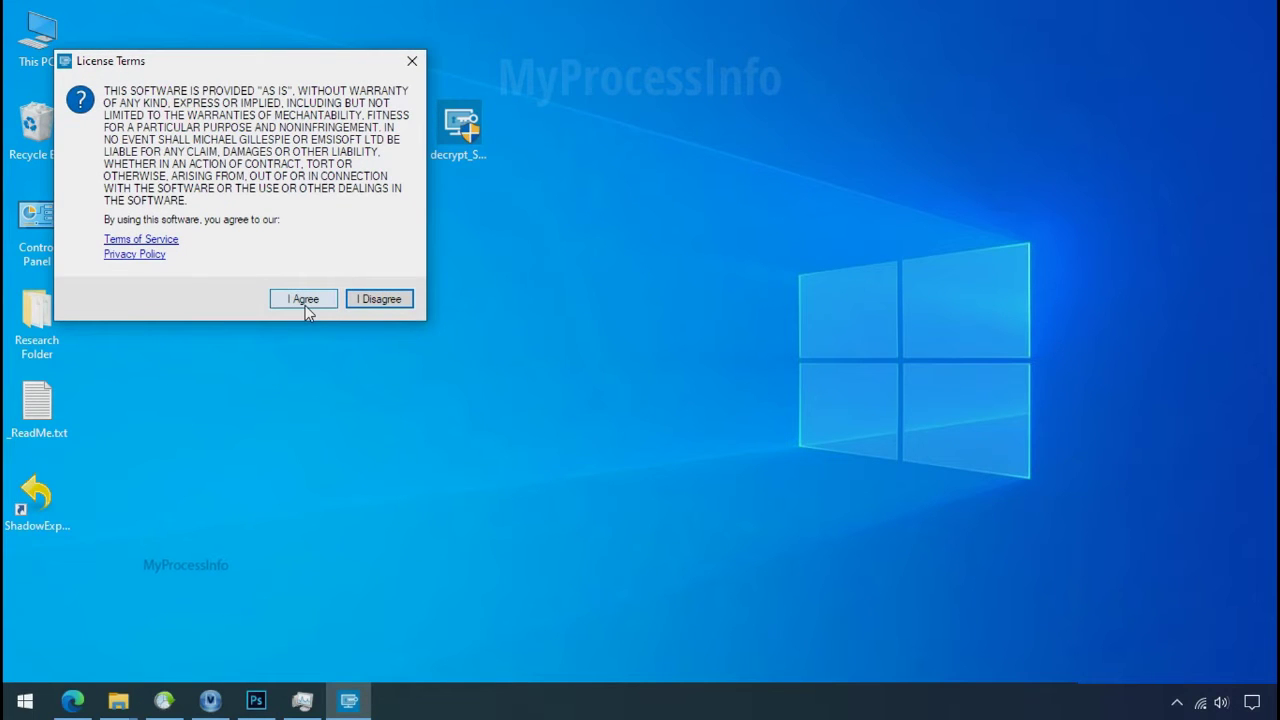
click(304, 300)
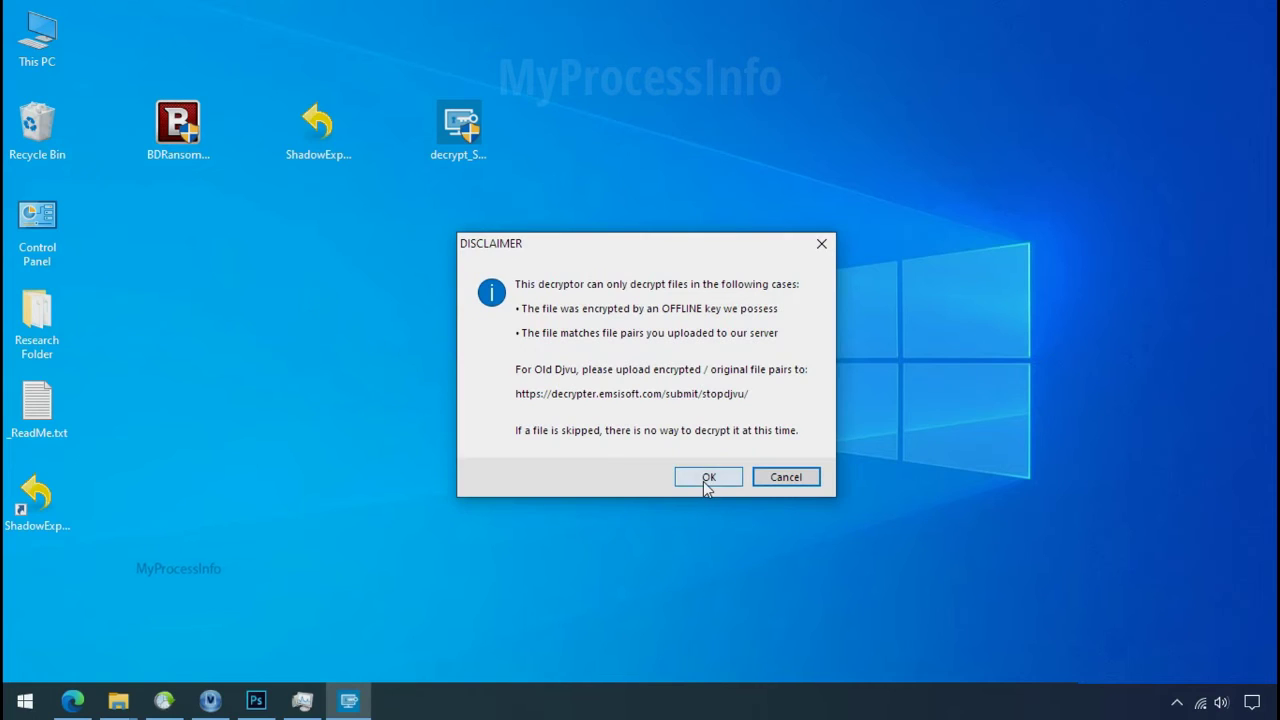
click(707, 478)
Step: Replace the object list with Desktop\Research Folder and run Decrypt on it
click(479, 520)
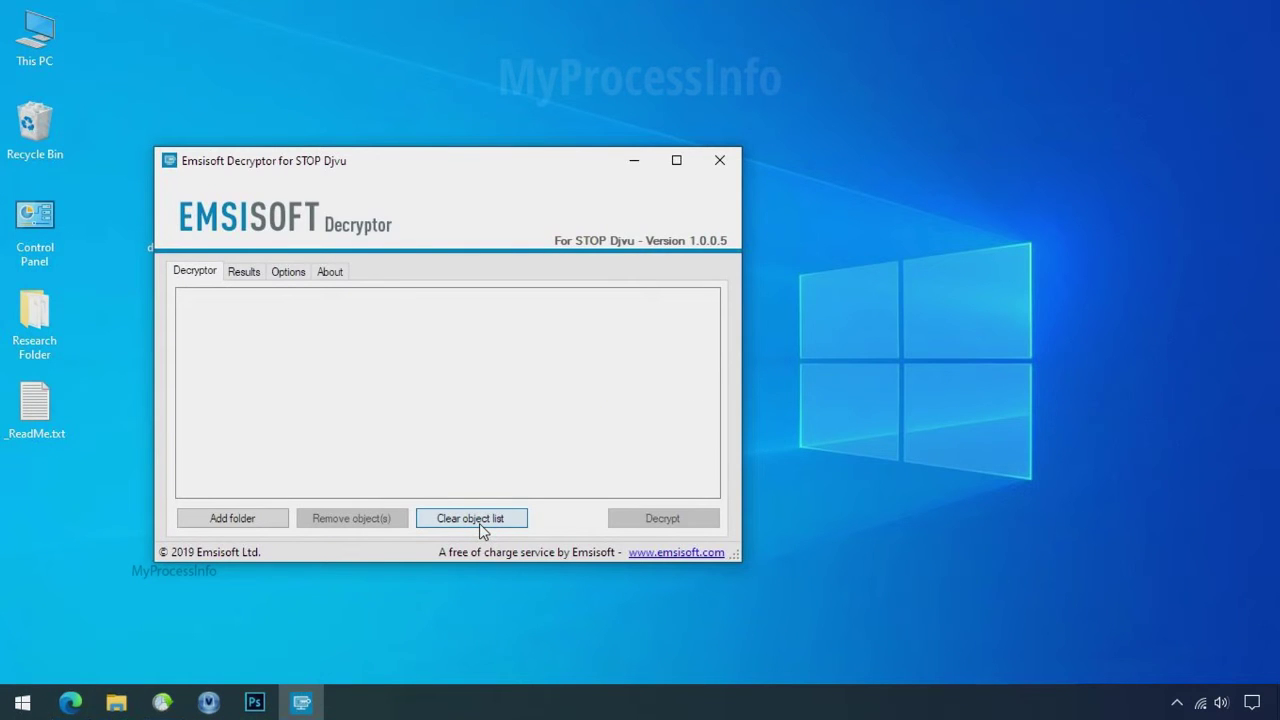
click(233, 520)
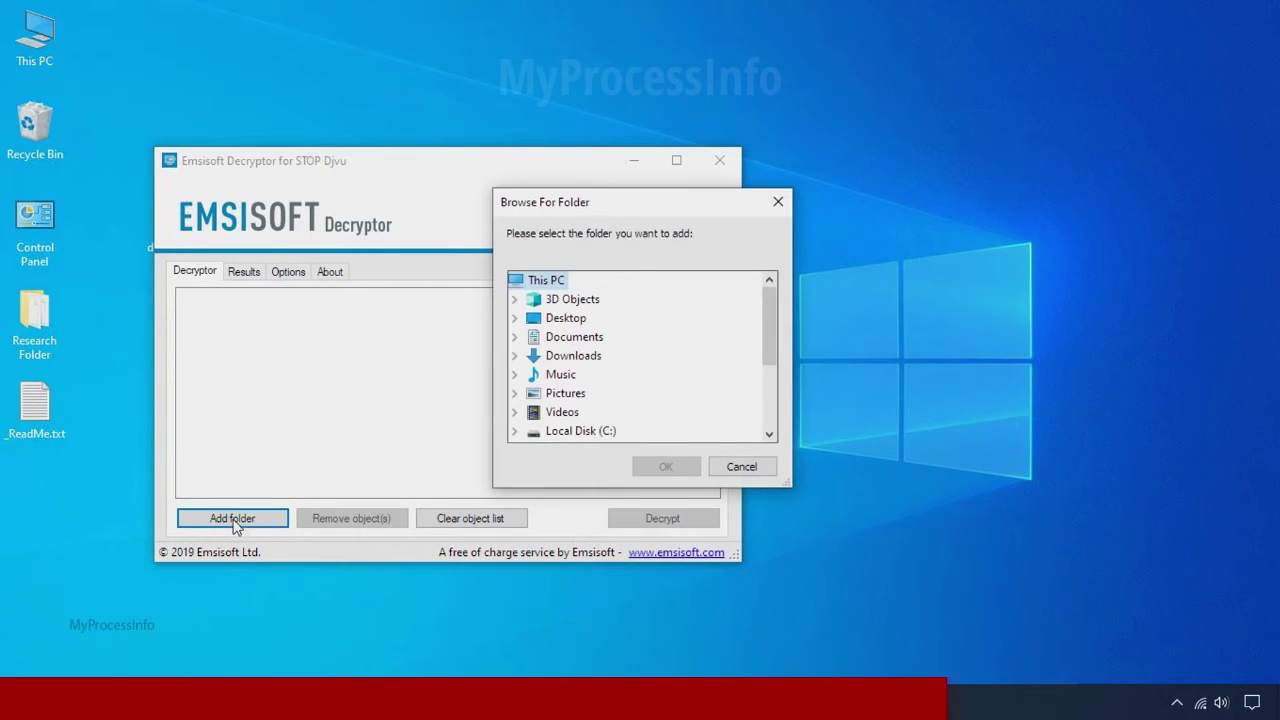
click(577, 322)
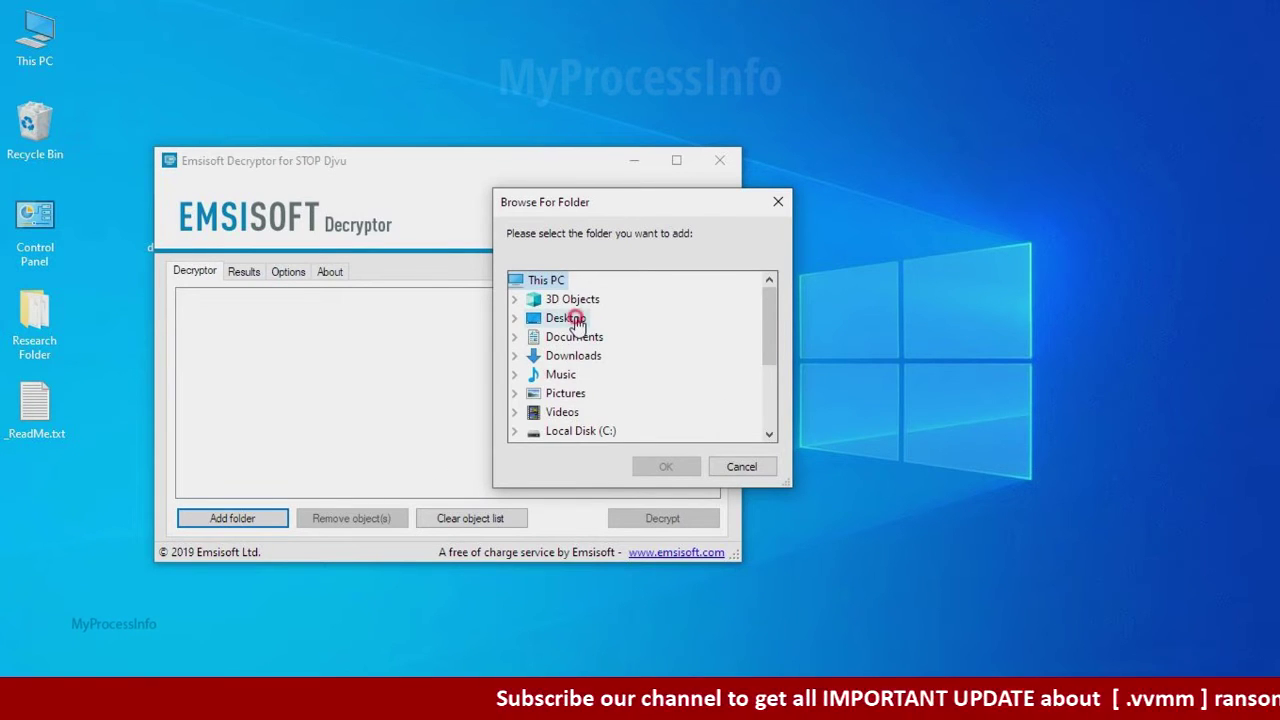
click(602, 337)
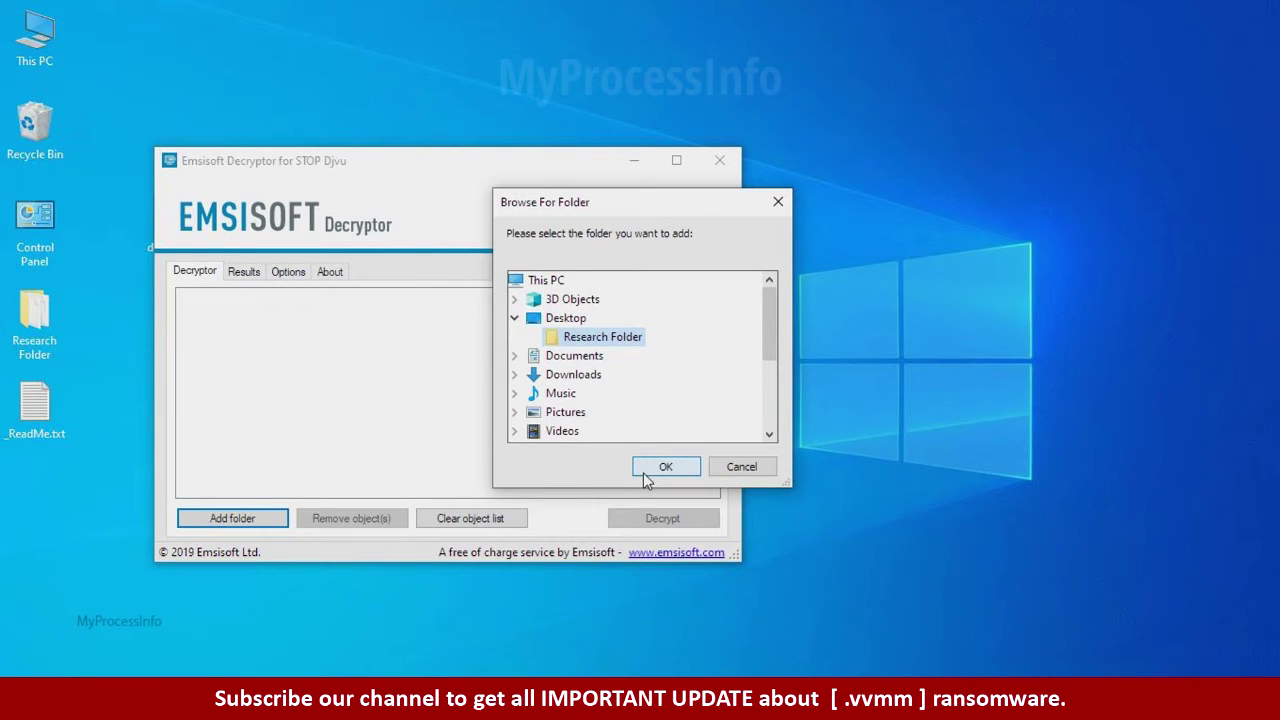
click(645, 470)
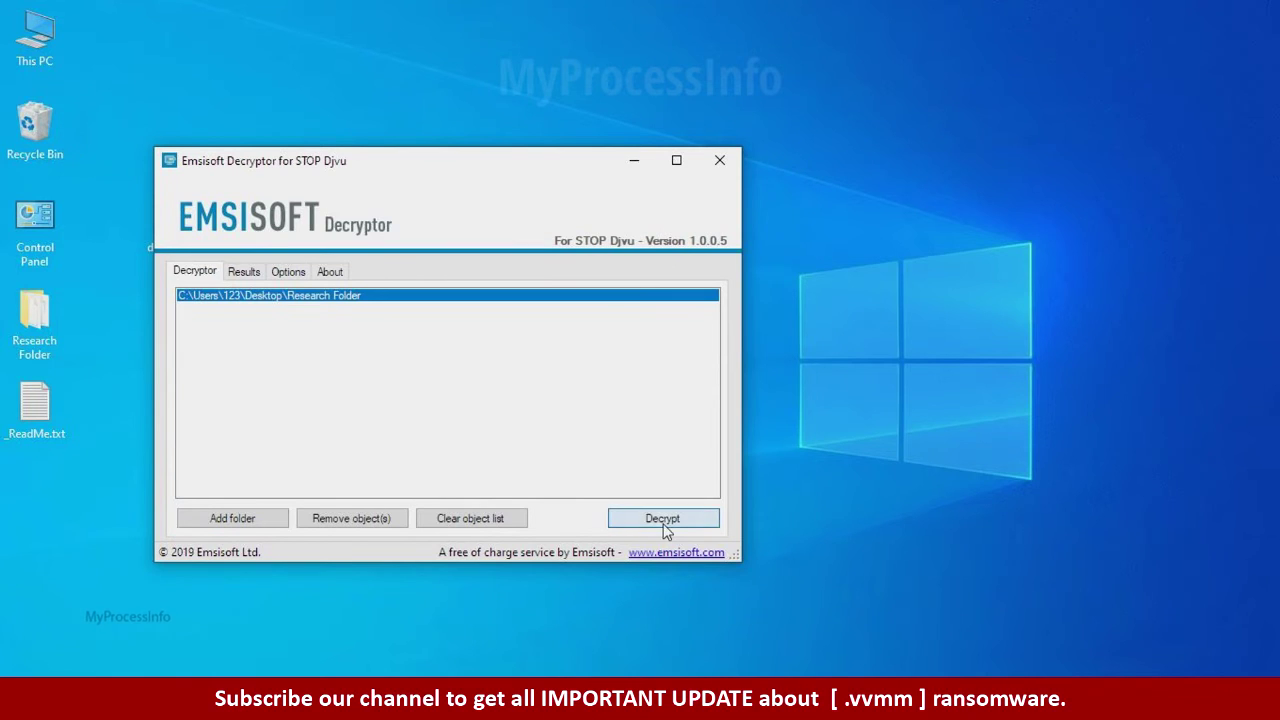
click(662, 520)
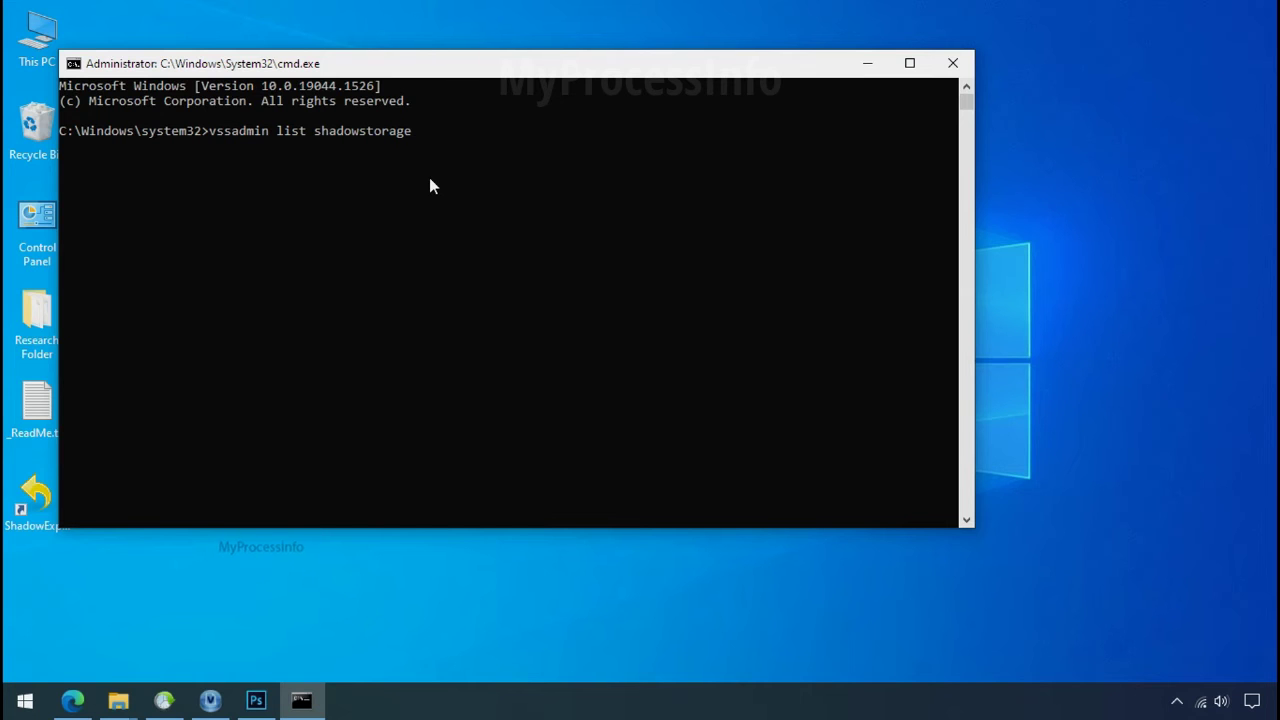
Step: Run vssadmin list shadowstorage, showing 2.99 GB of shadow storage used on C:
key(Return)
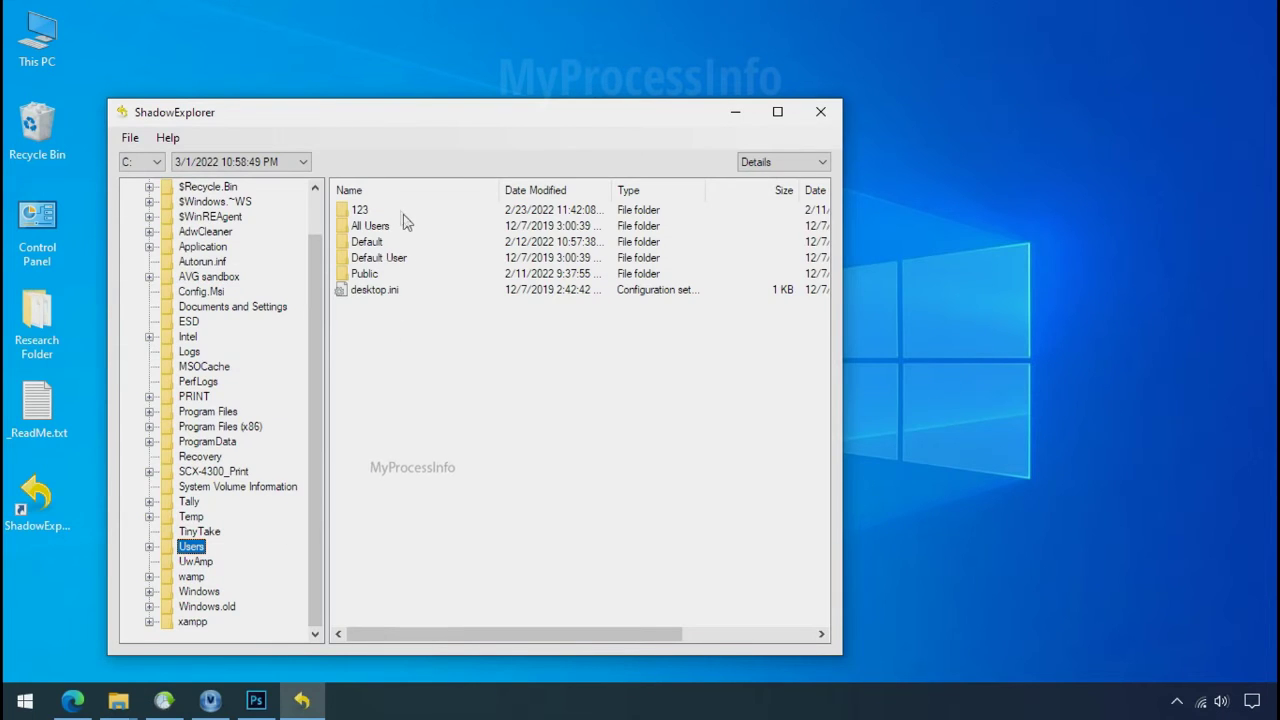
Step: Export Research Folder from the snapshot's Users\123\Desktop to the Desktop
double_click(362, 210)
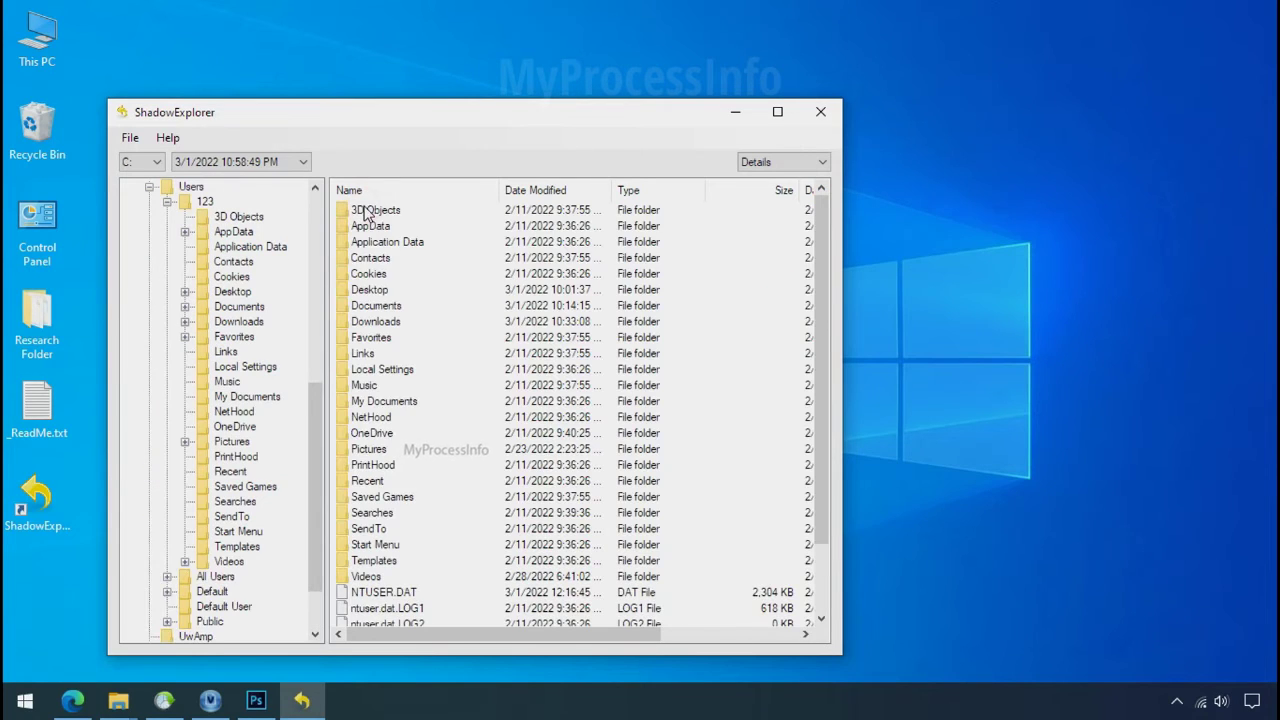
double_click(369, 289)
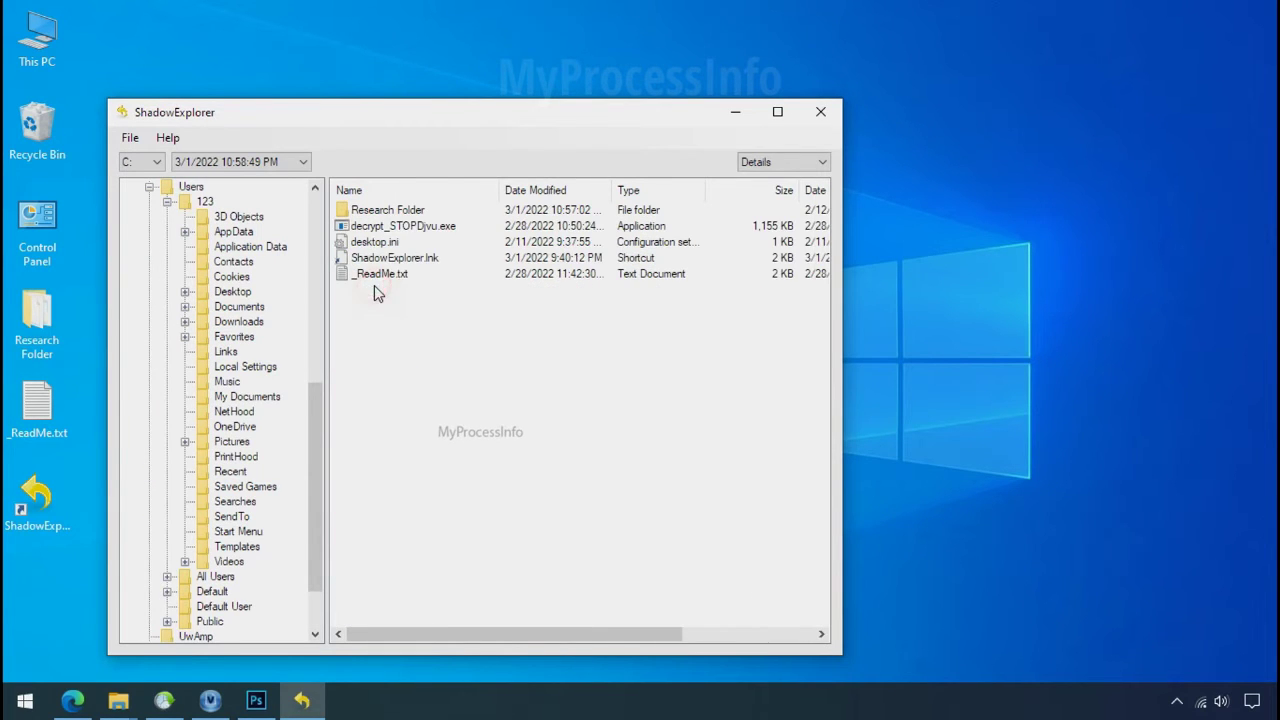
right_click(404, 211)
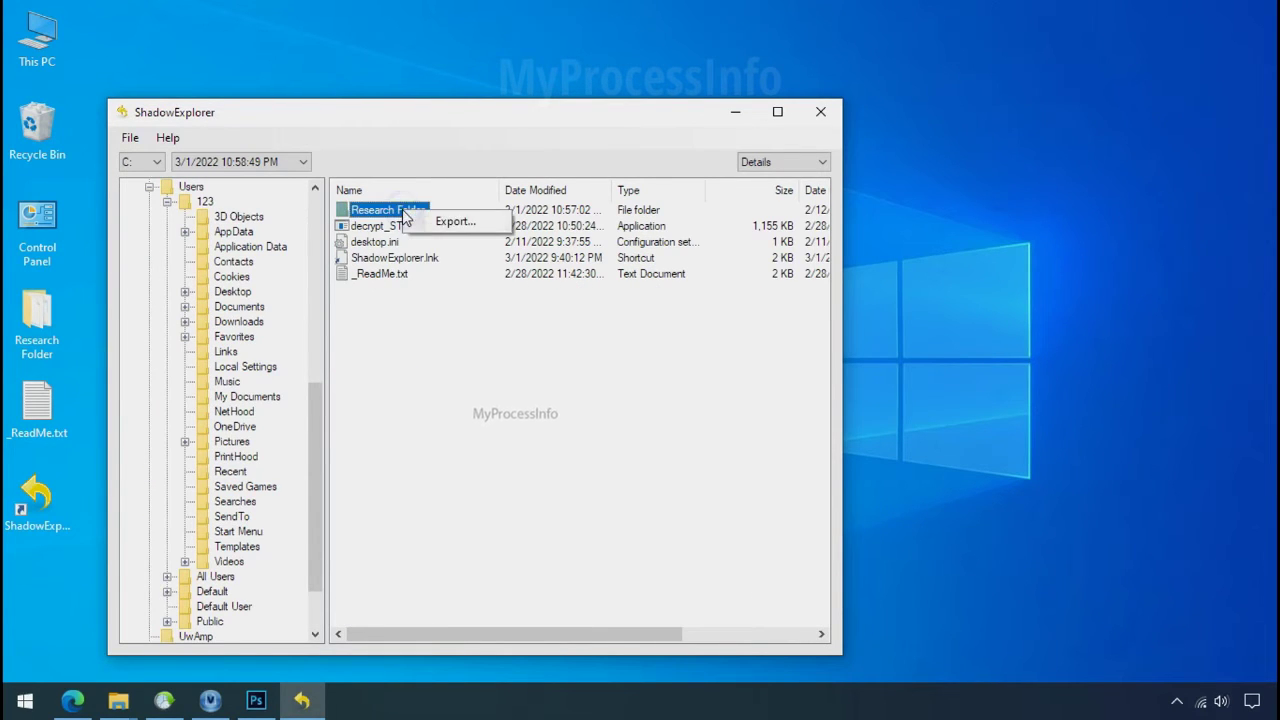
click(421, 226)
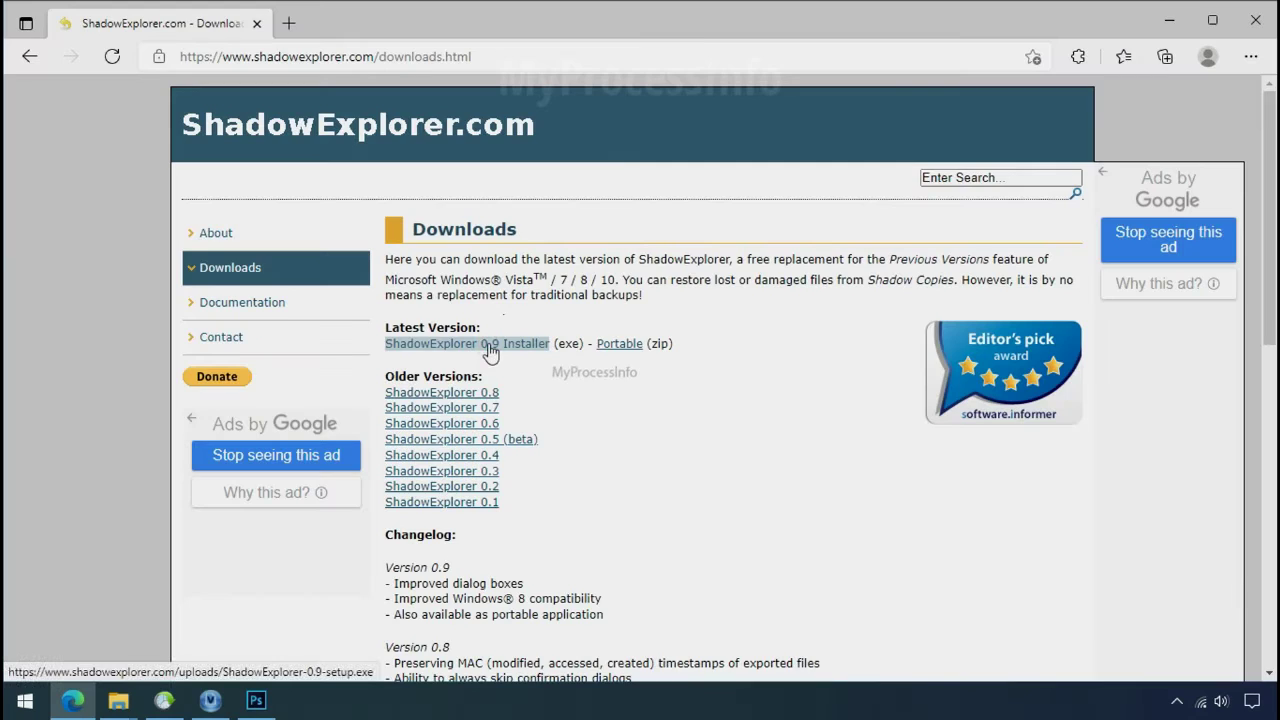
click(490, 347)
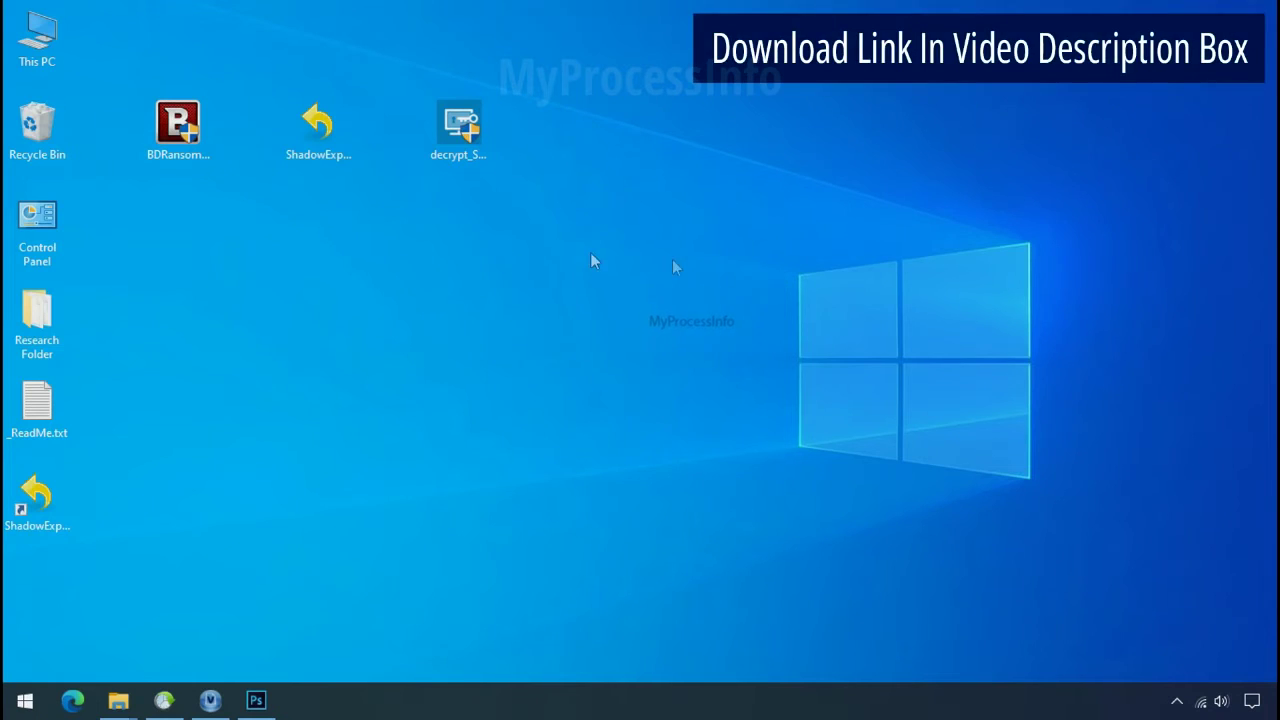
Step: Launch ShadowExplorer and select drive C:'s 3/1/2022 10:58:49 PM shadow copy
double_click(62, 511)
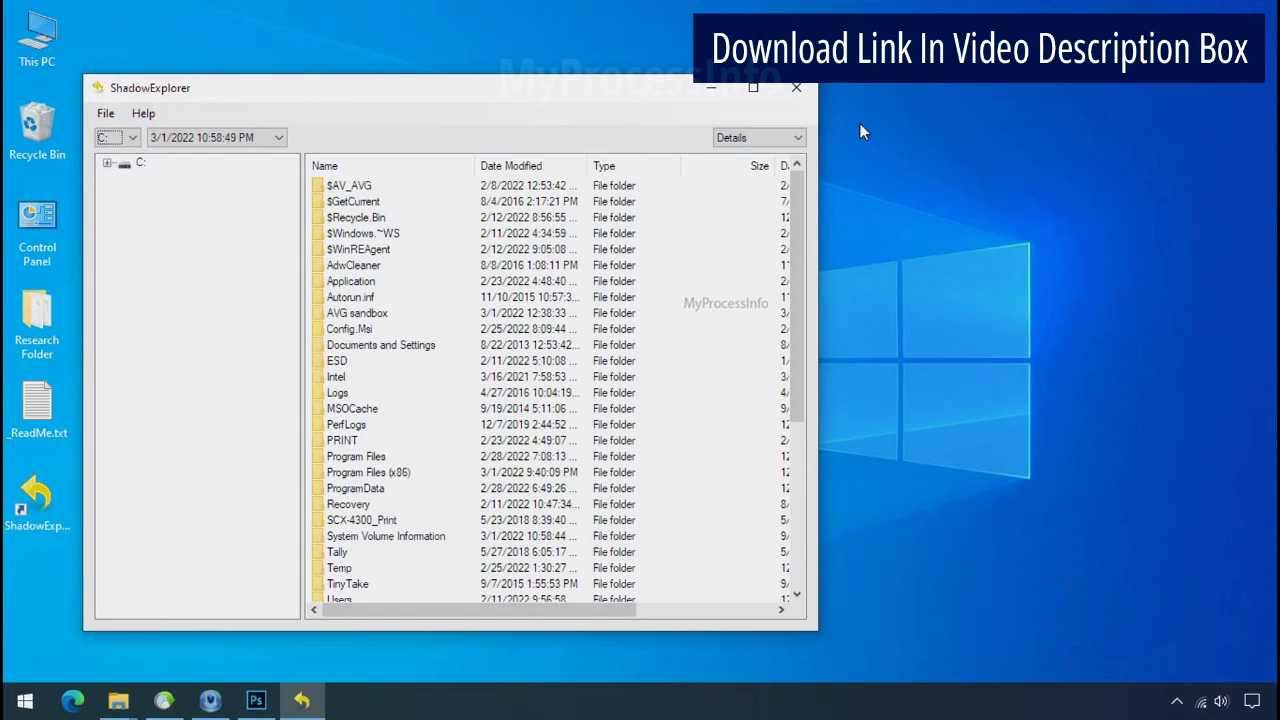
click(130, 138)
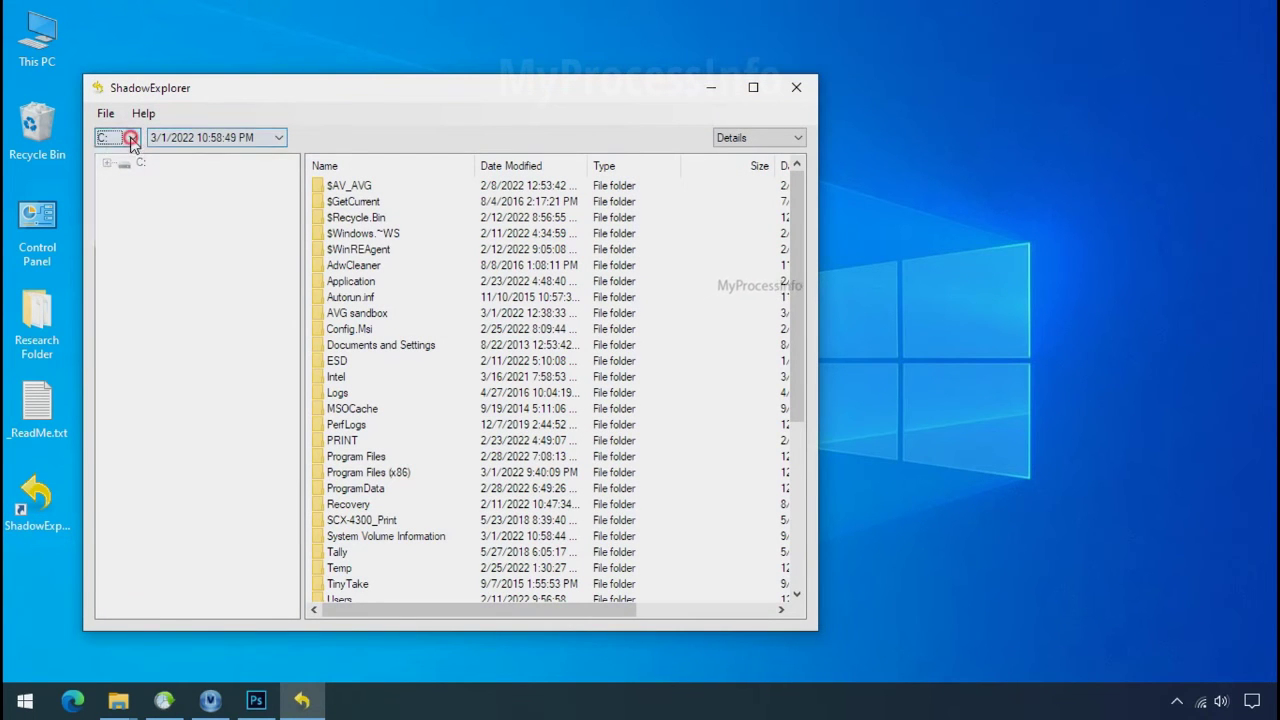
click(128, 153)
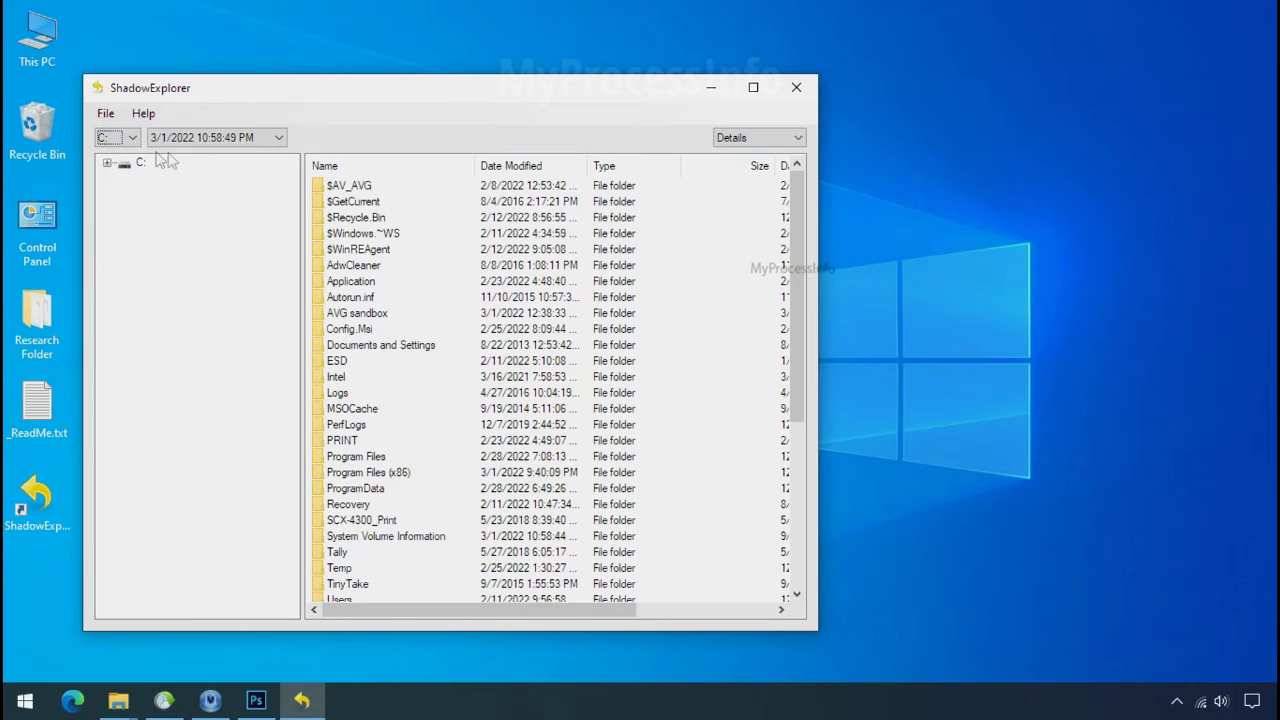
click(245, 138)
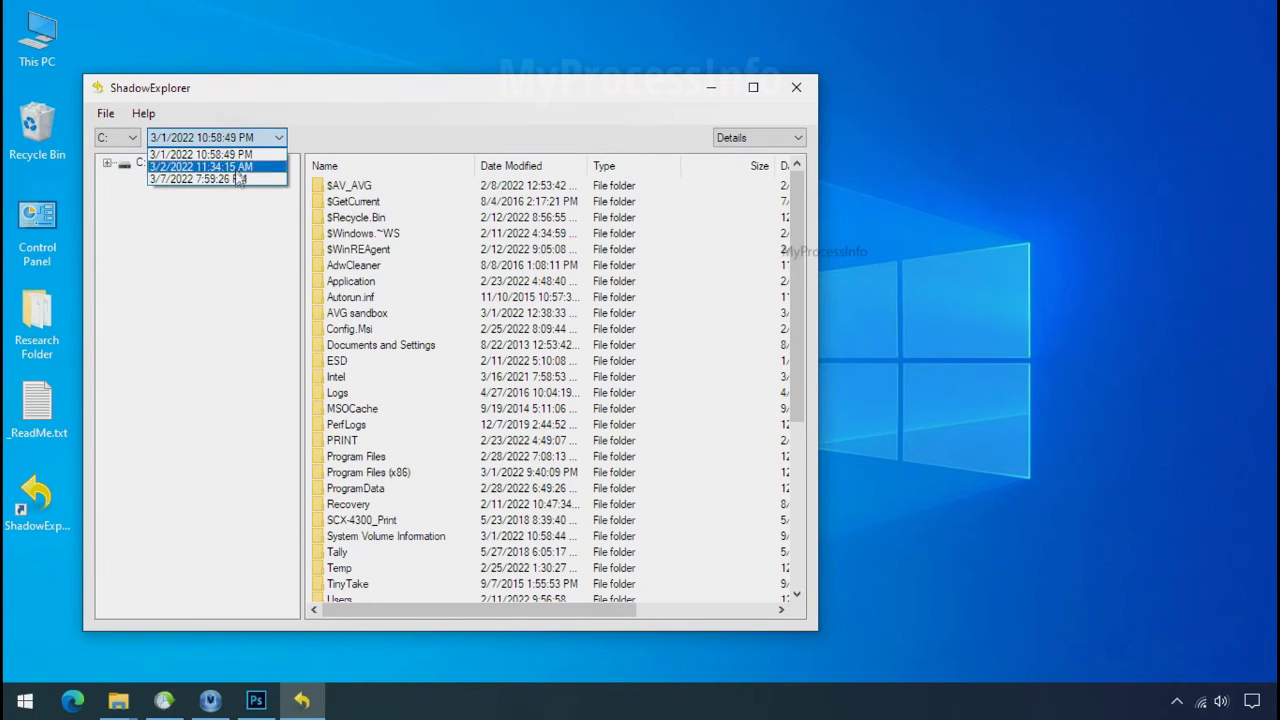
click(233, 155)
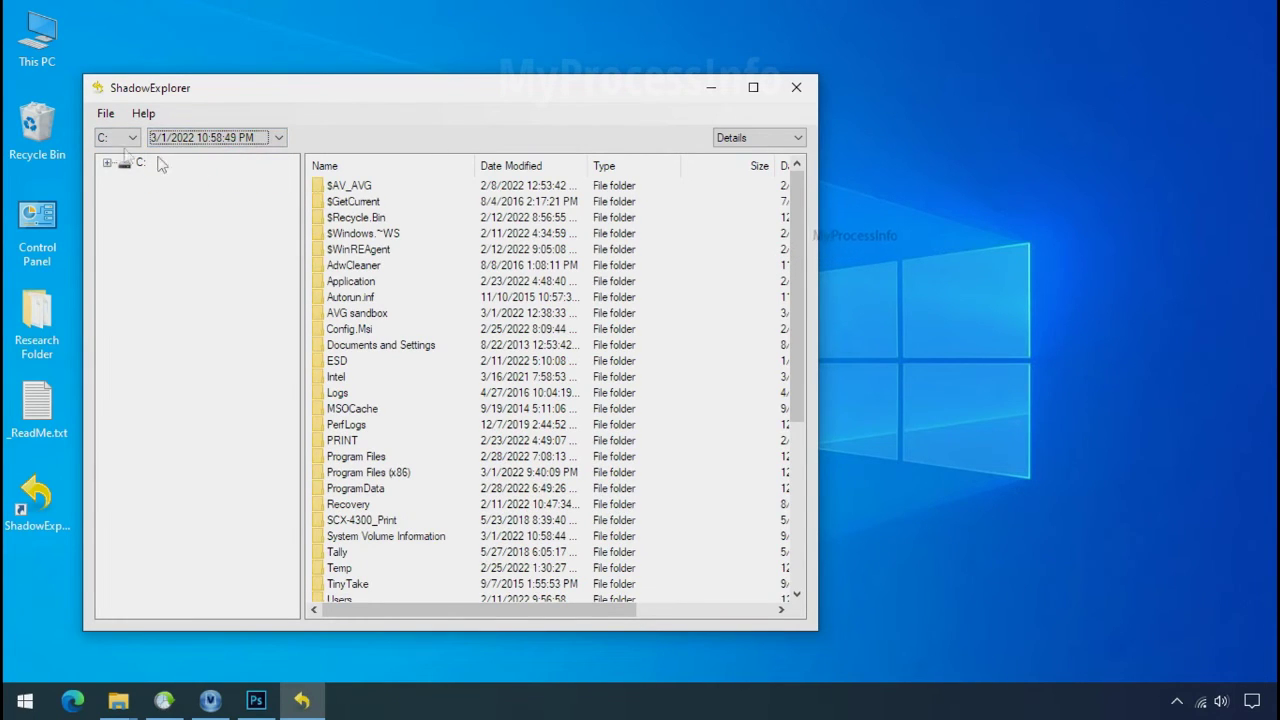
click(107, 162)
Step: Browse to Users\123\Desktop in the snapshot and select Research Folder
click(168, 567)
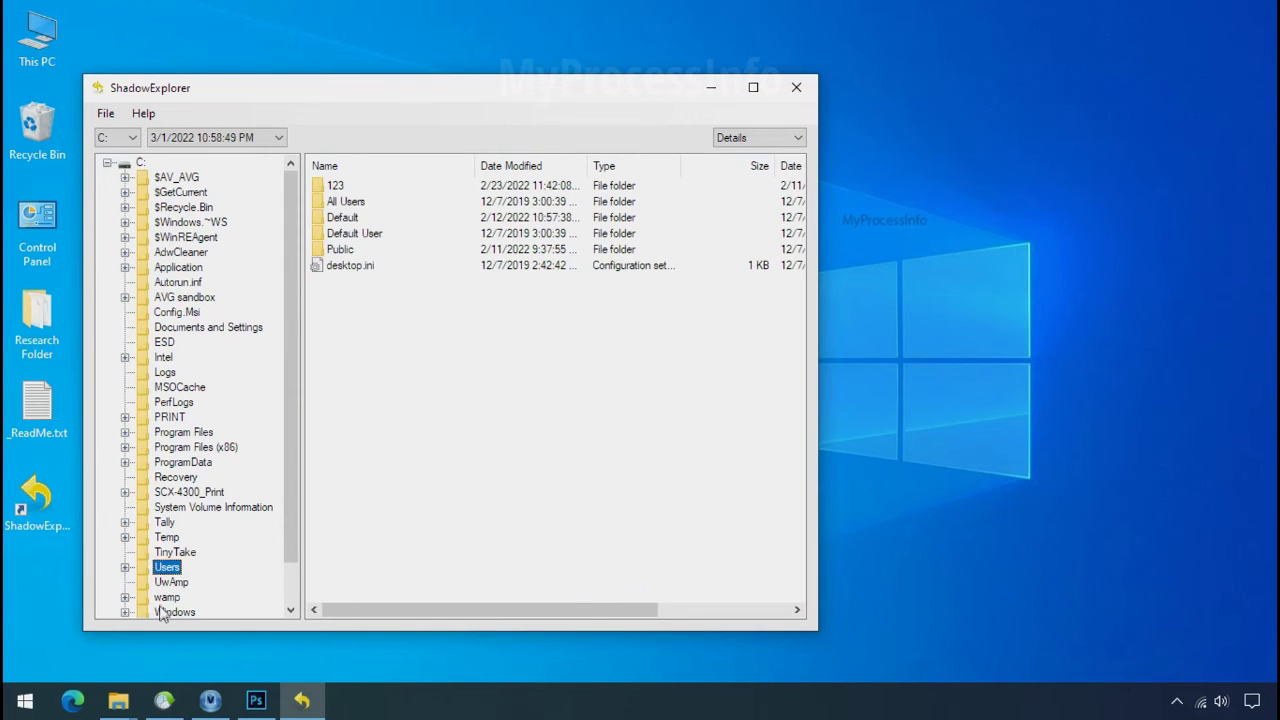
click(336, 186)
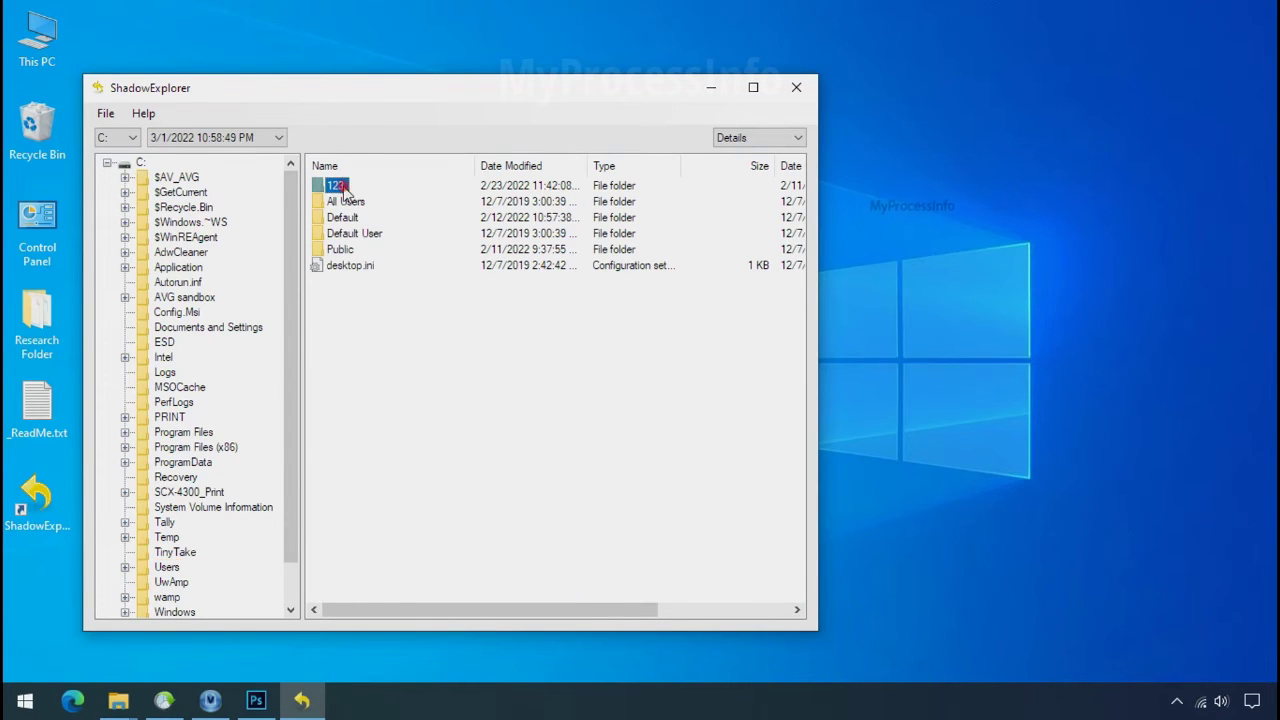
double_click(343, 190)
click(348, 268)
double_click(348, 268)
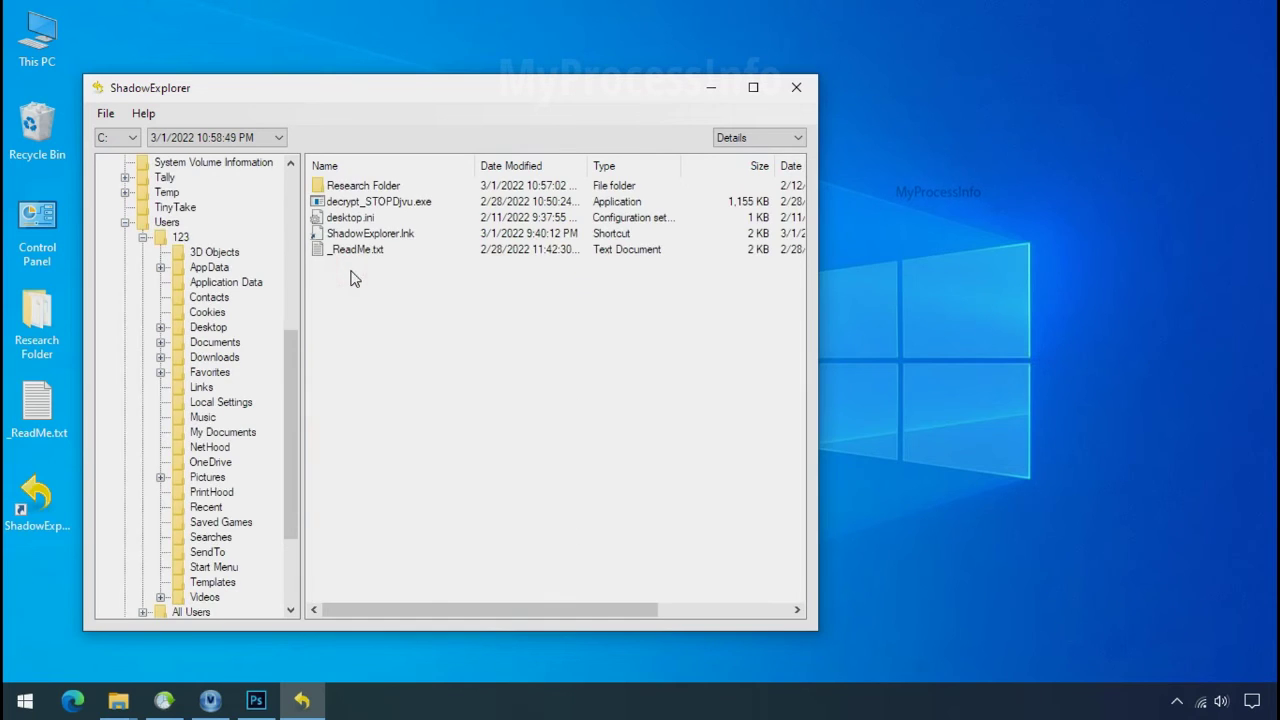
click(366, 187)
Step: Export Research Folder into the Recover folder on Softwares (G:)
right_click(356, 182)
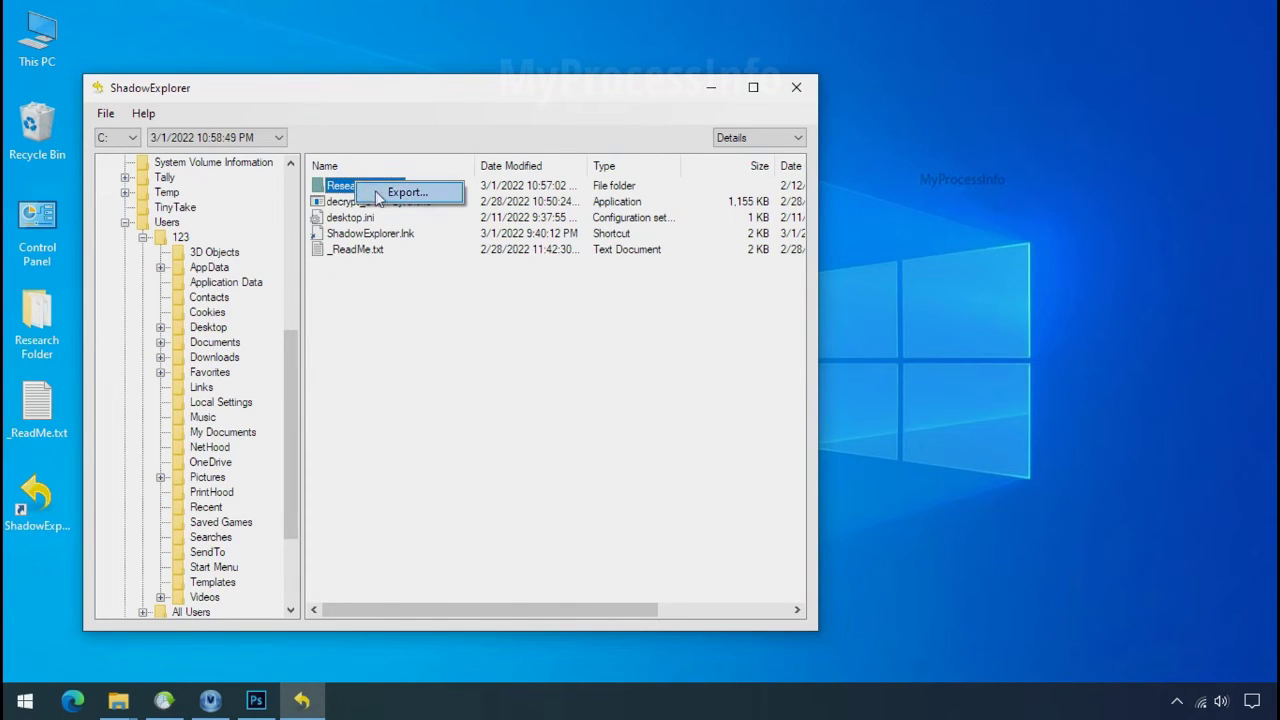
click(400, 193)
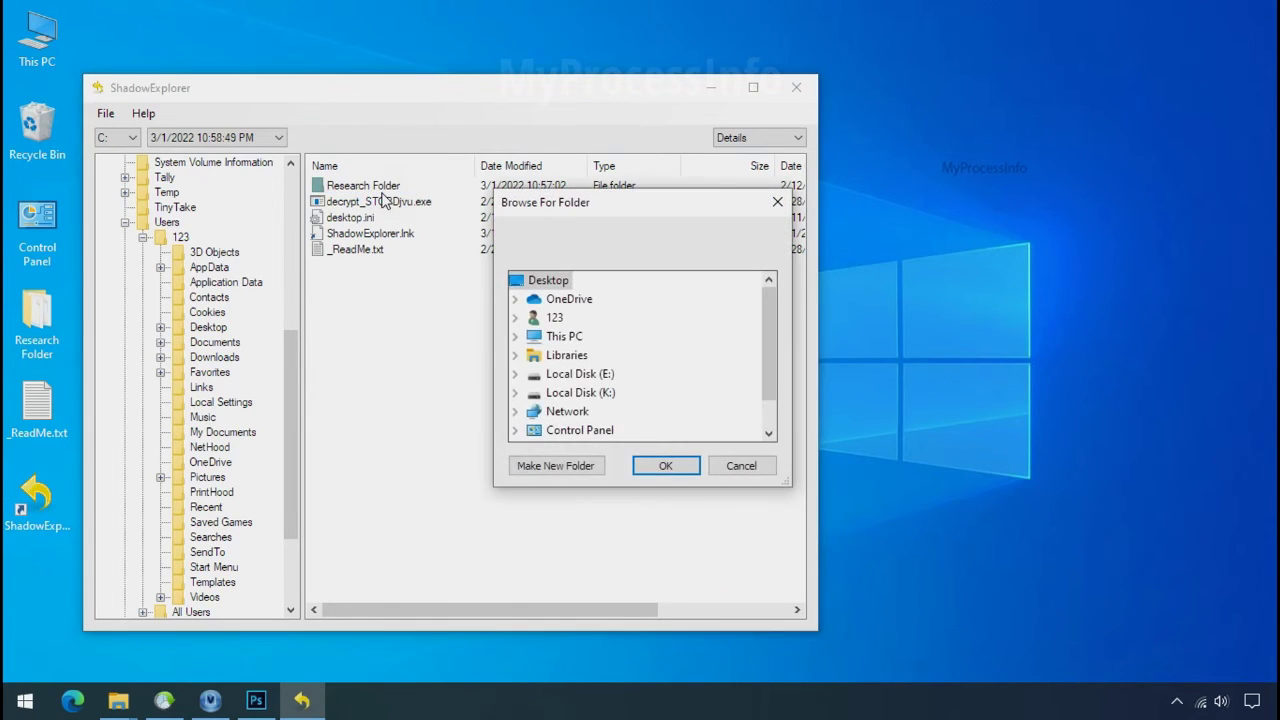
double_click(563, 340)
scroll(607, 361, down, 2)
click(532, 374)
click(601, 392)
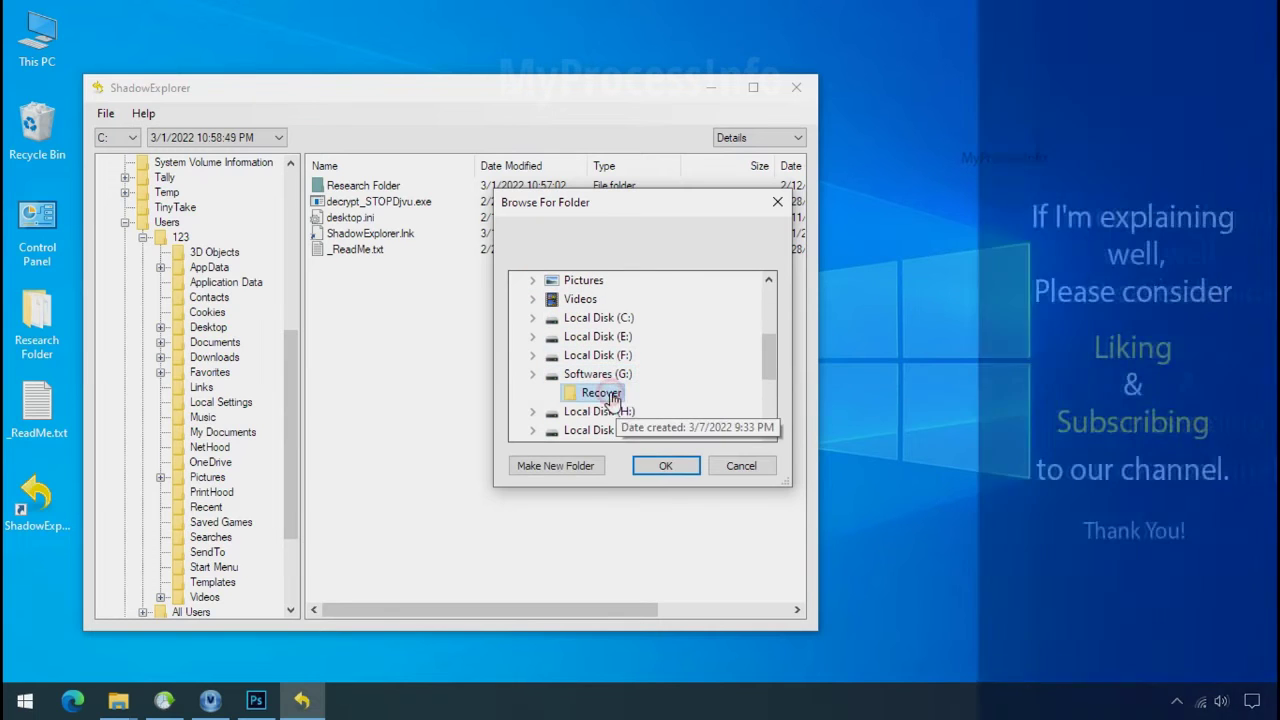
click(660, 468)
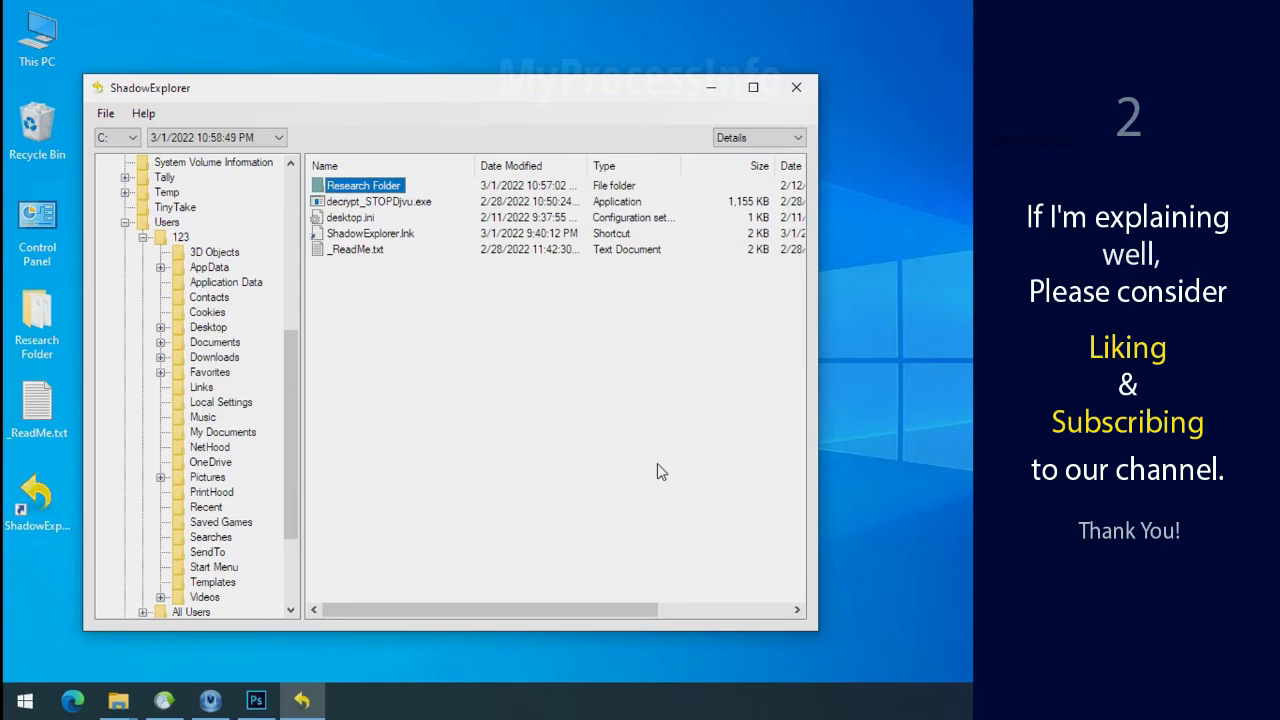
Step: Minimize ShadowExplorer and open G:\Recover\Research Folder in File Explorer
click(712, 90)
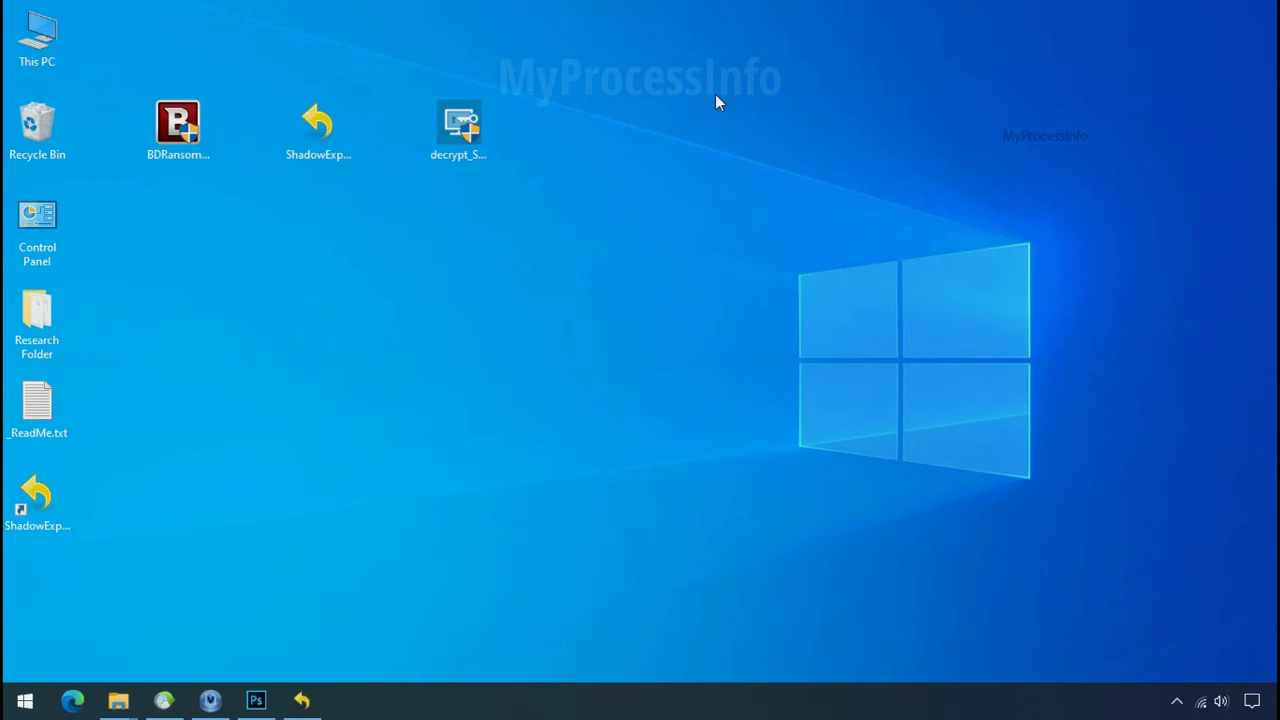
click(119, 703)
click(96, 512)
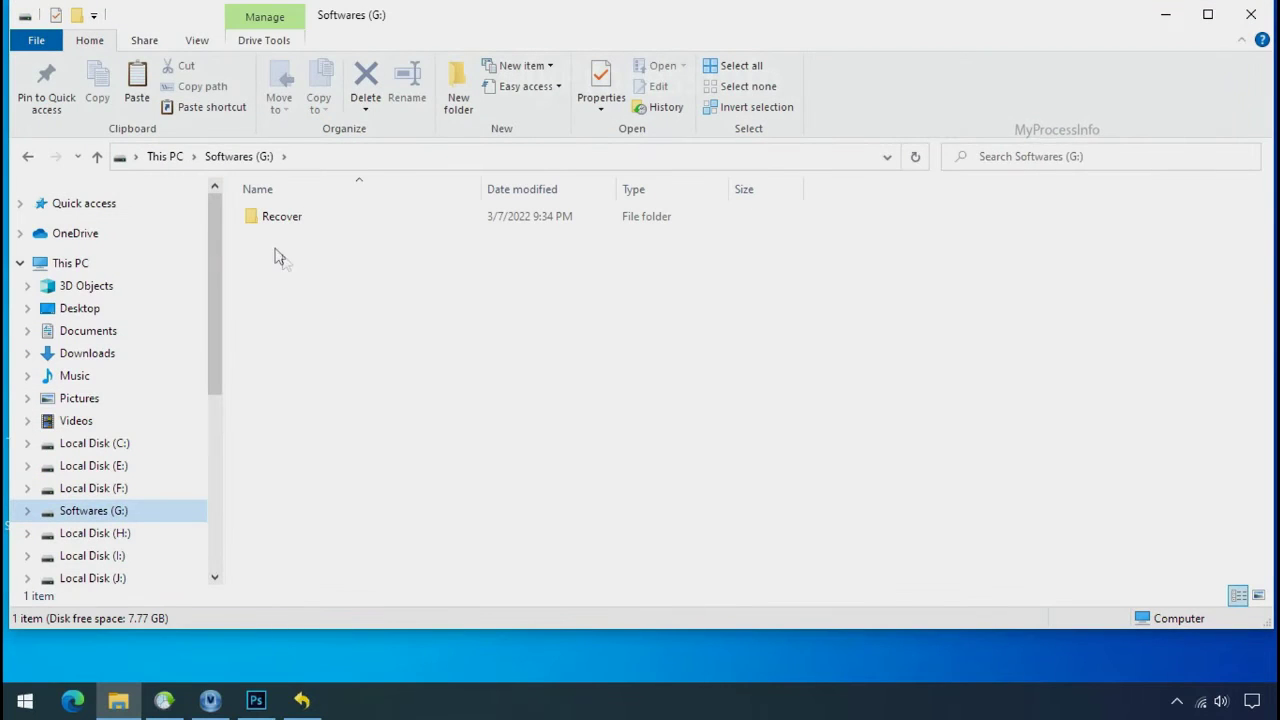
click(258, 218)
double_click(257, 219)
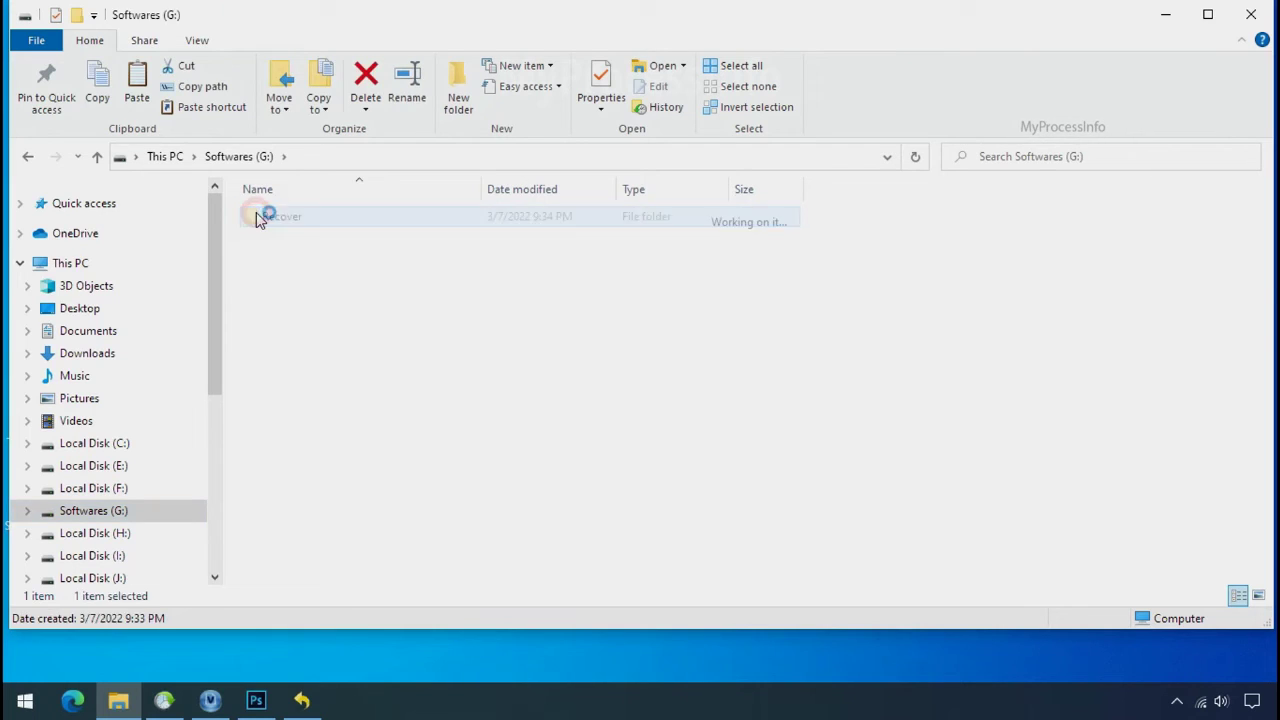
double_click(266, 221)
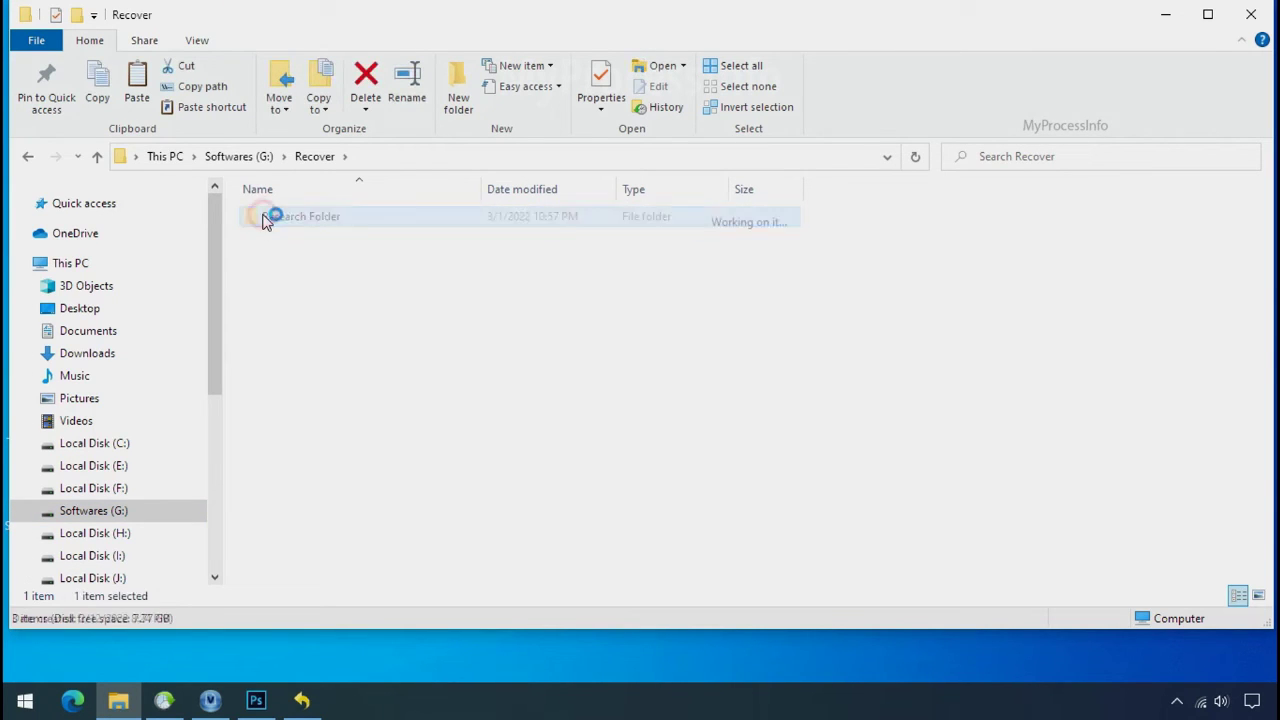
Step: Check the PNG, PDF and XLSX test files and enlarge icons to Extra large
click(287, 222)
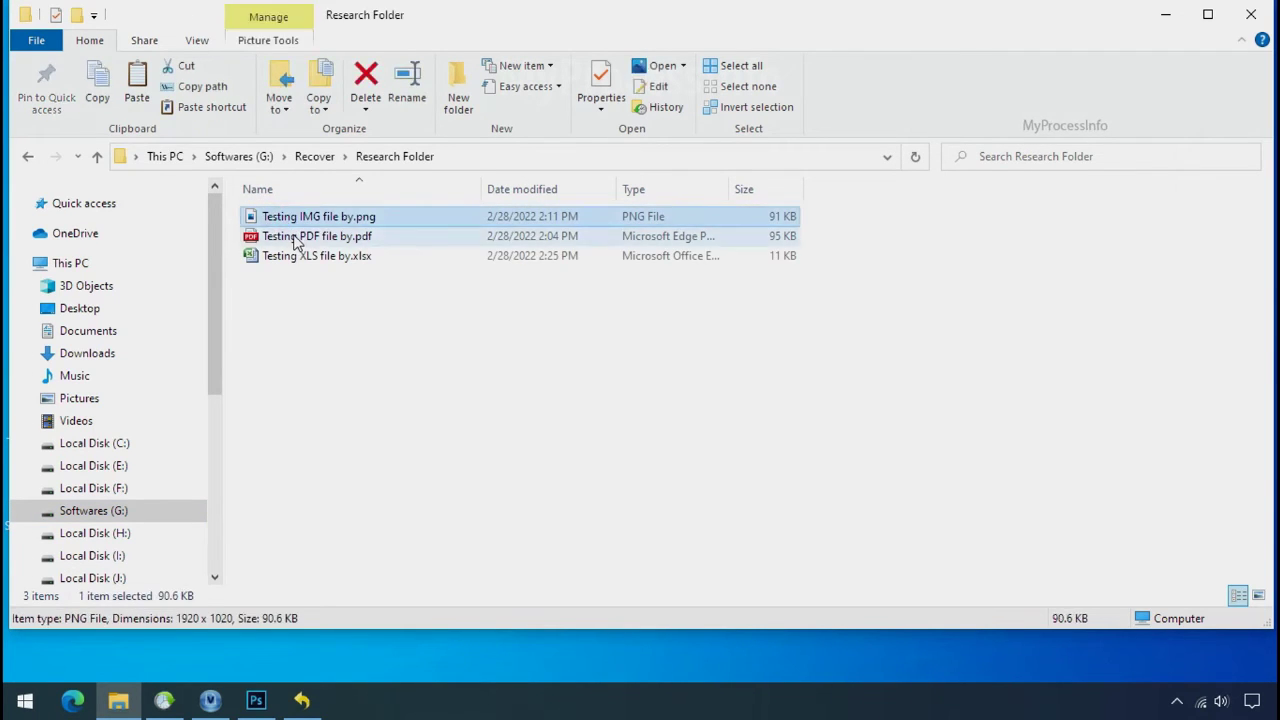
click(300, 237)
click(314, 255)
click(332, 218)
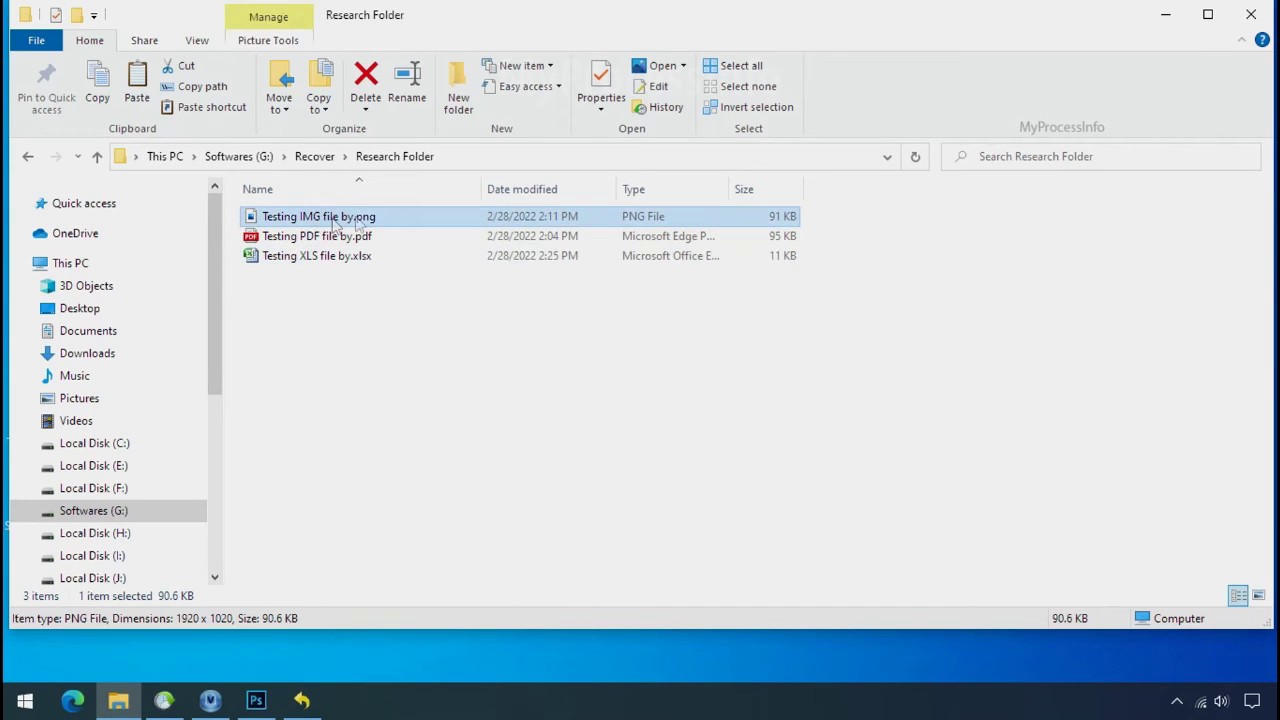
ctrl+scroll(525, 359, up, 4)
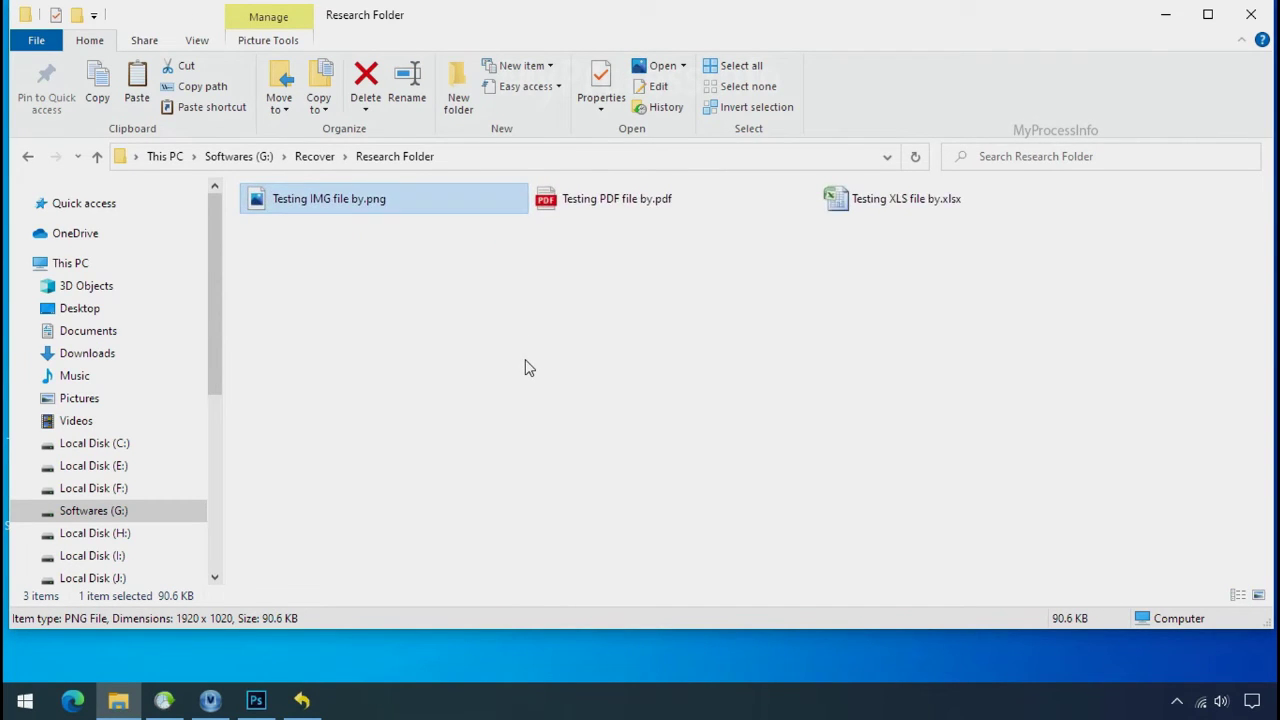
ctrl+scroll(525, 361, up, 3)
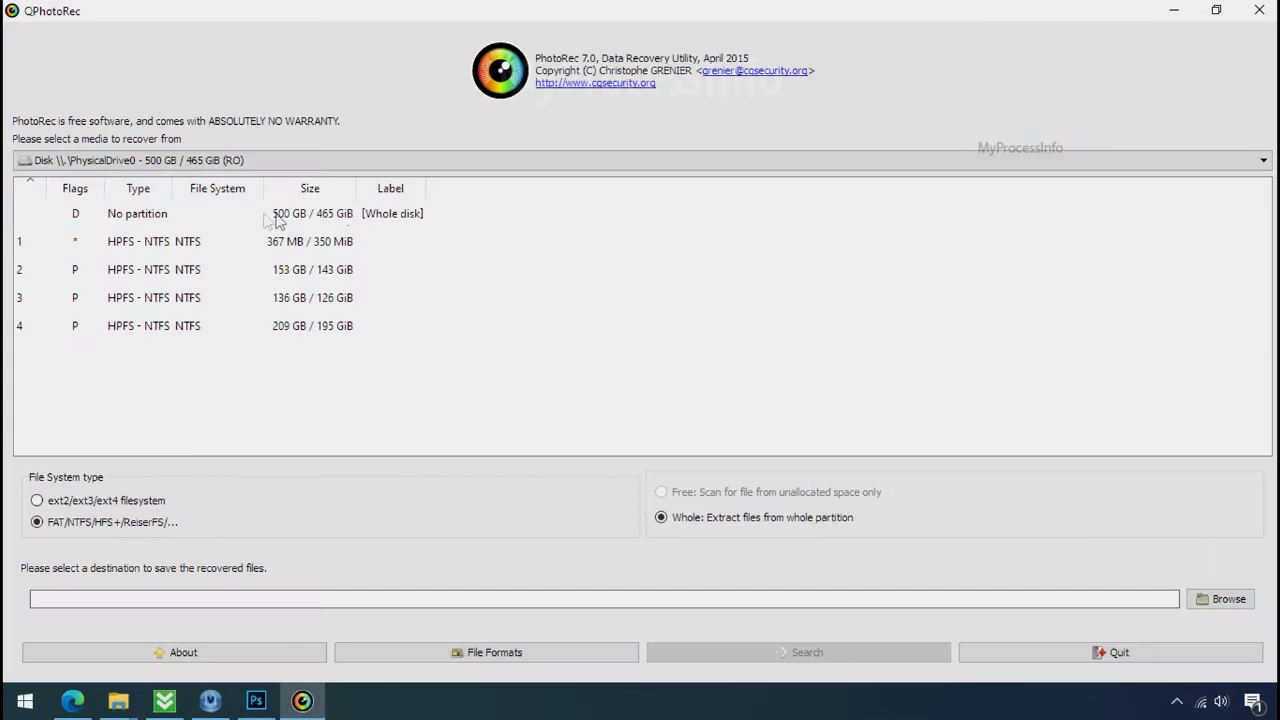
click(211, 165)
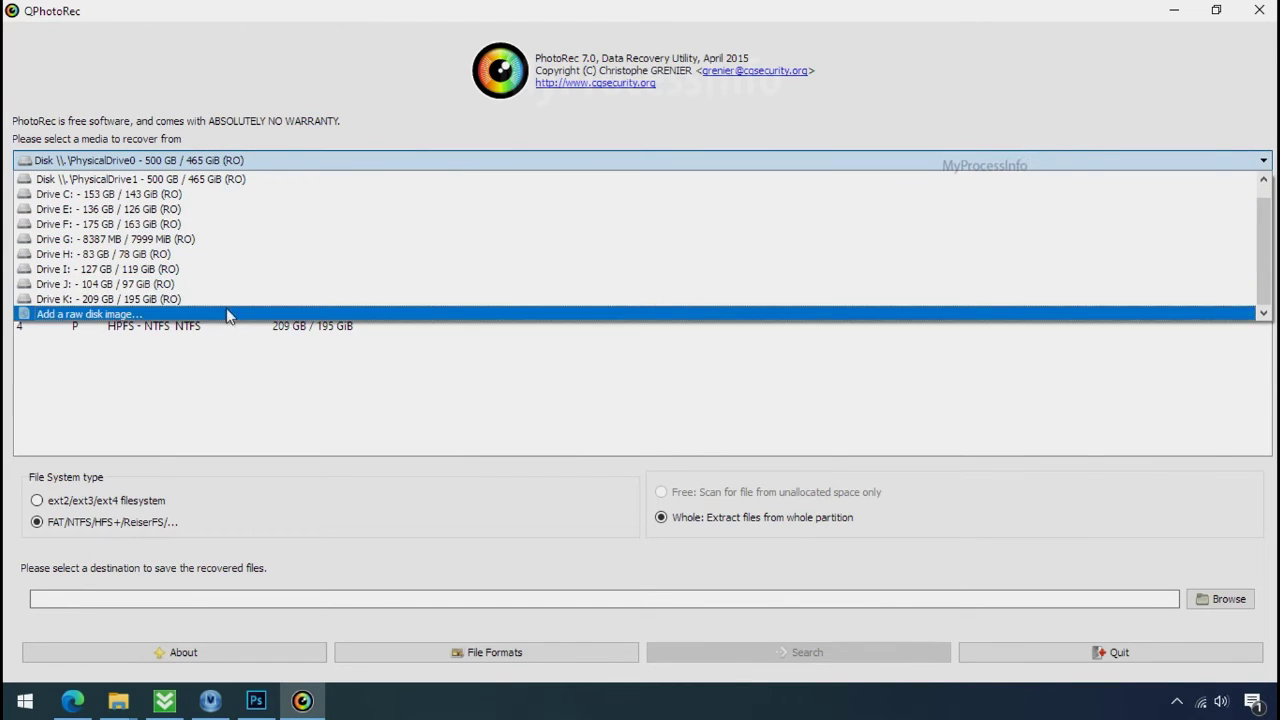
click(332, 97)
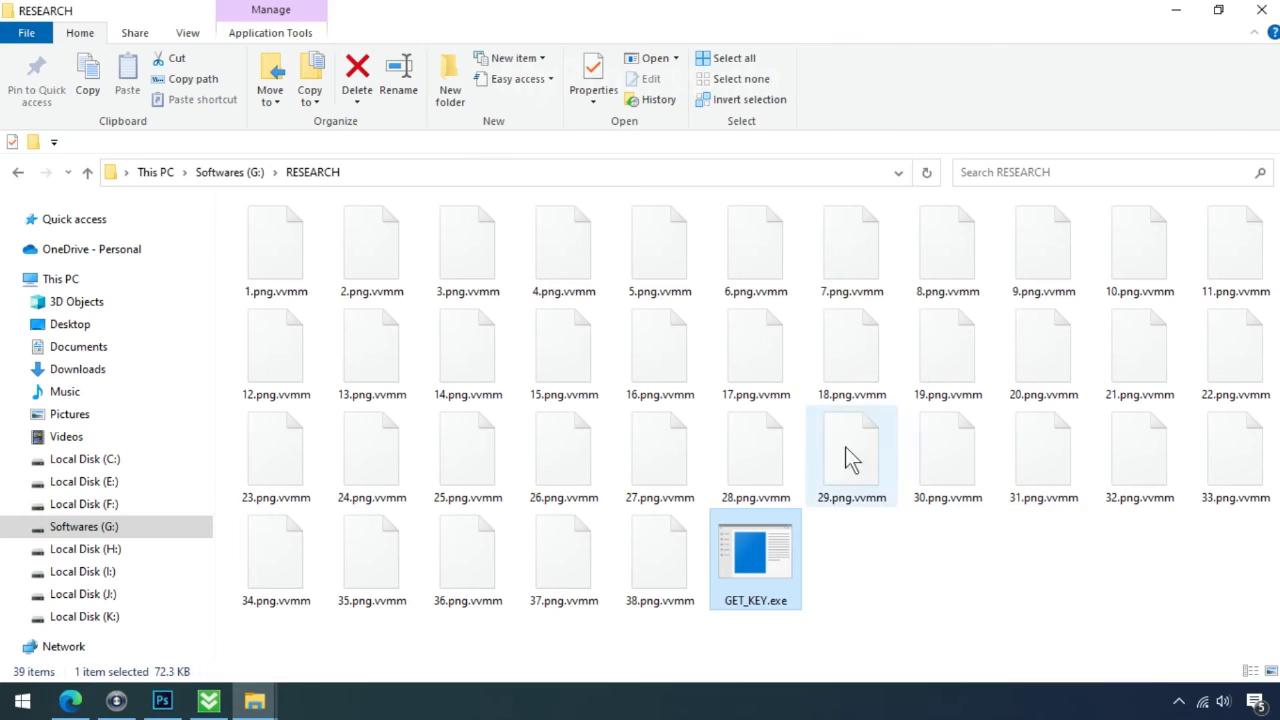
Step: Rename 18.png.vvmm to 18.png, confirming the extension change
click(836, 366)
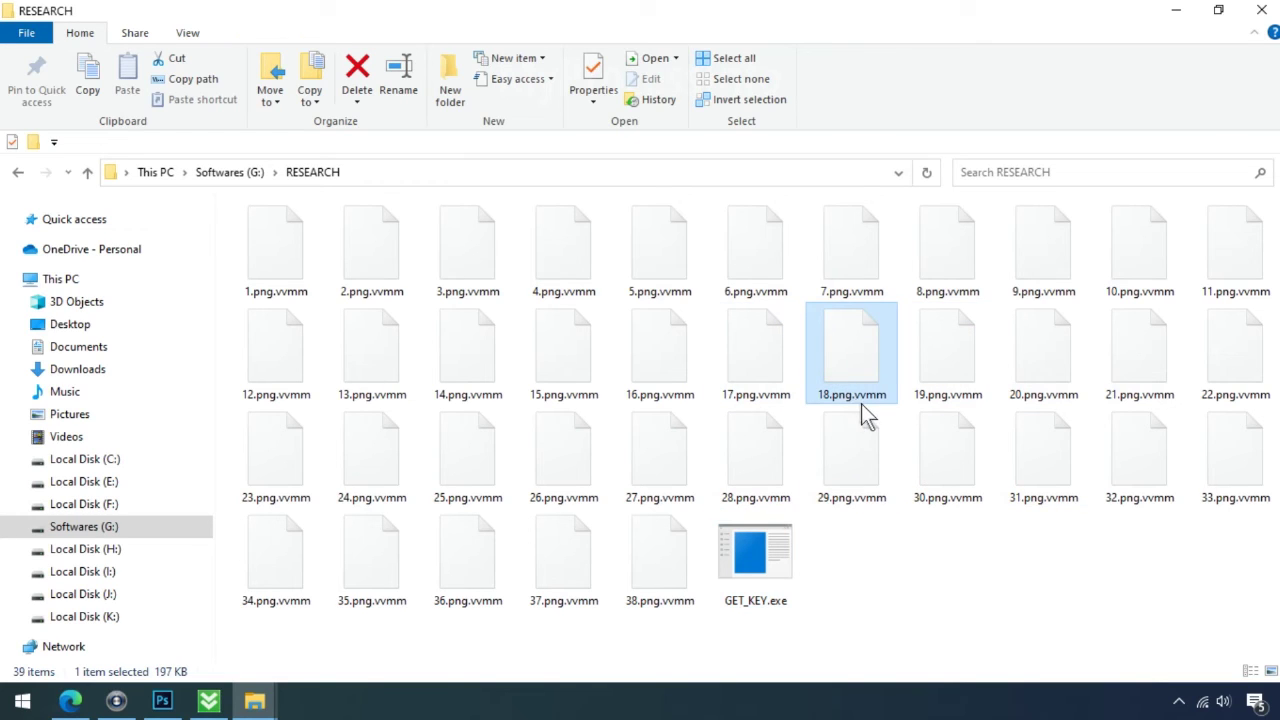
click(866, 400)
drag(859, 395, 923, 400)
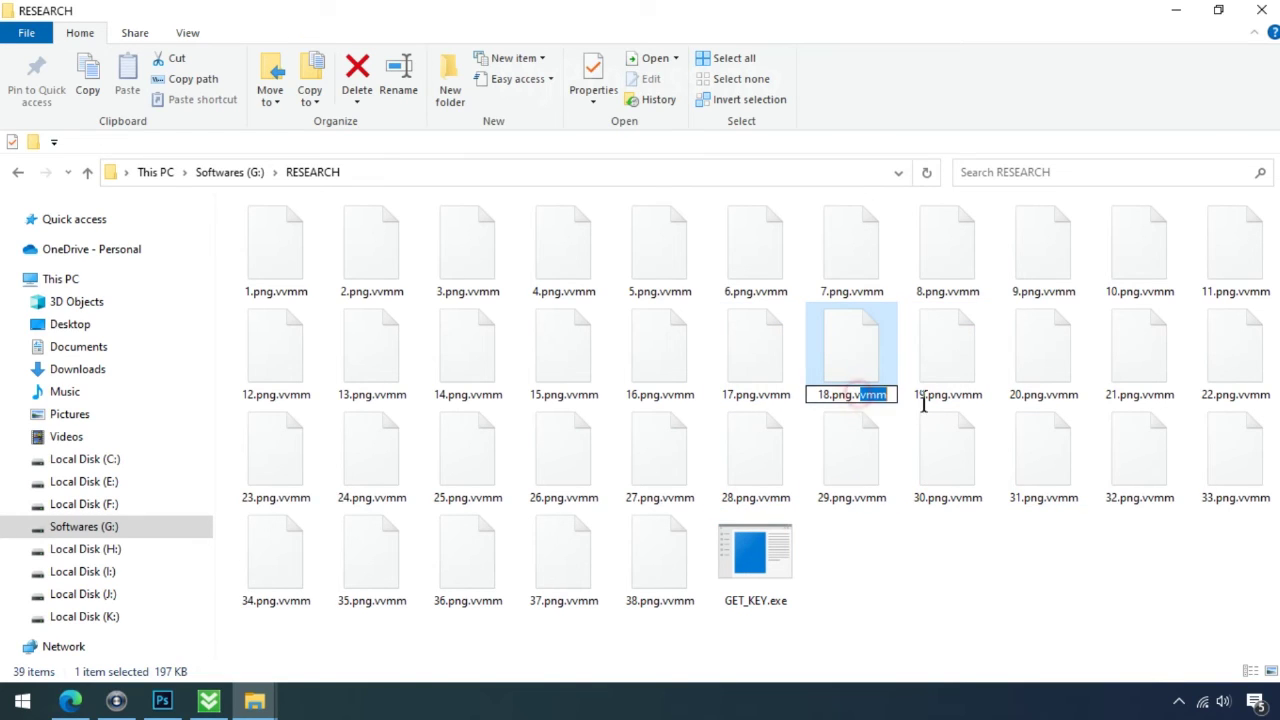
key(BackSpace)
key(BackSpace)
key(BackSpace)
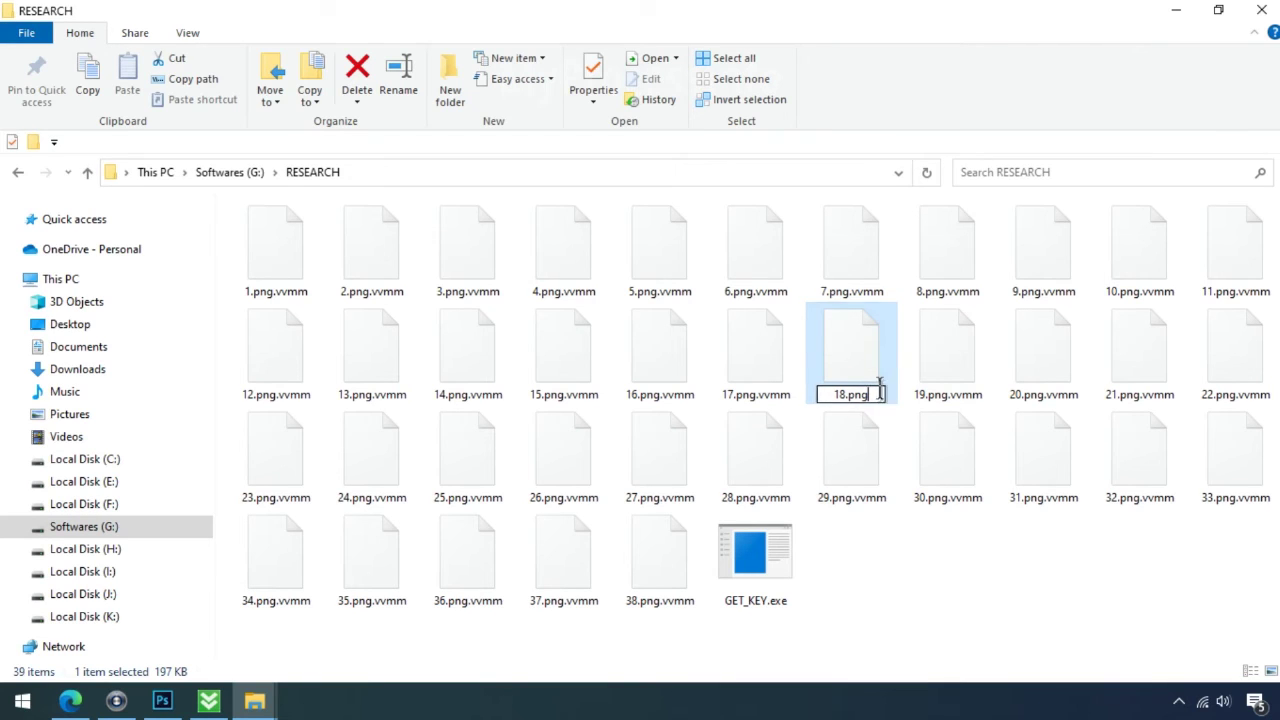
click(866, 360)
click(731, 356)
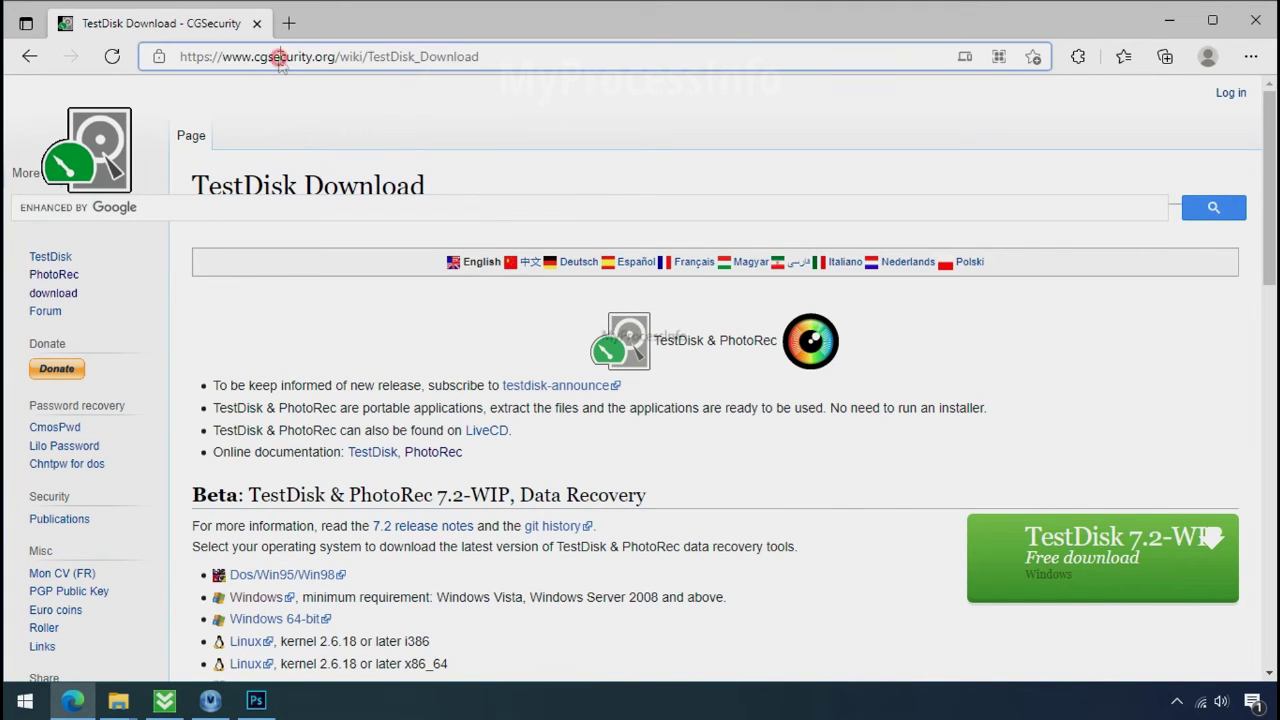
Step: Download TestDisk from the CGSecurity download page and close the browser
click(280, 56)
click(331, 128)
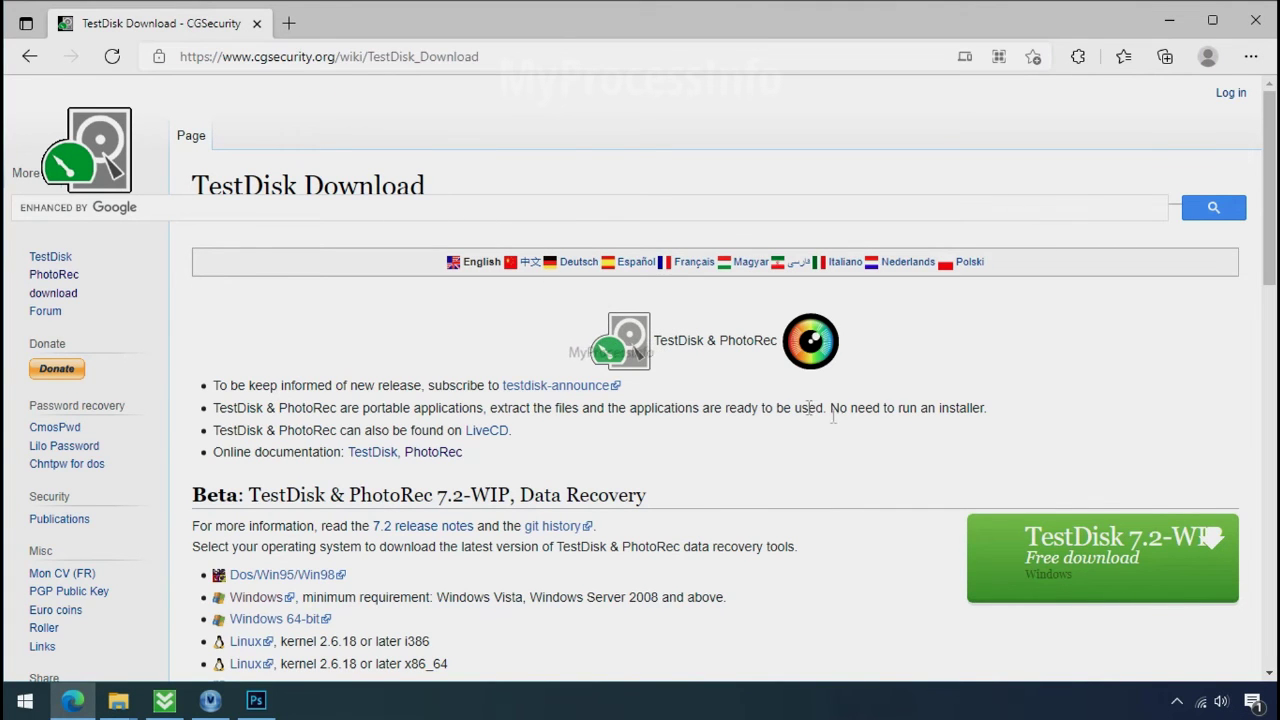
click(1094, 566)
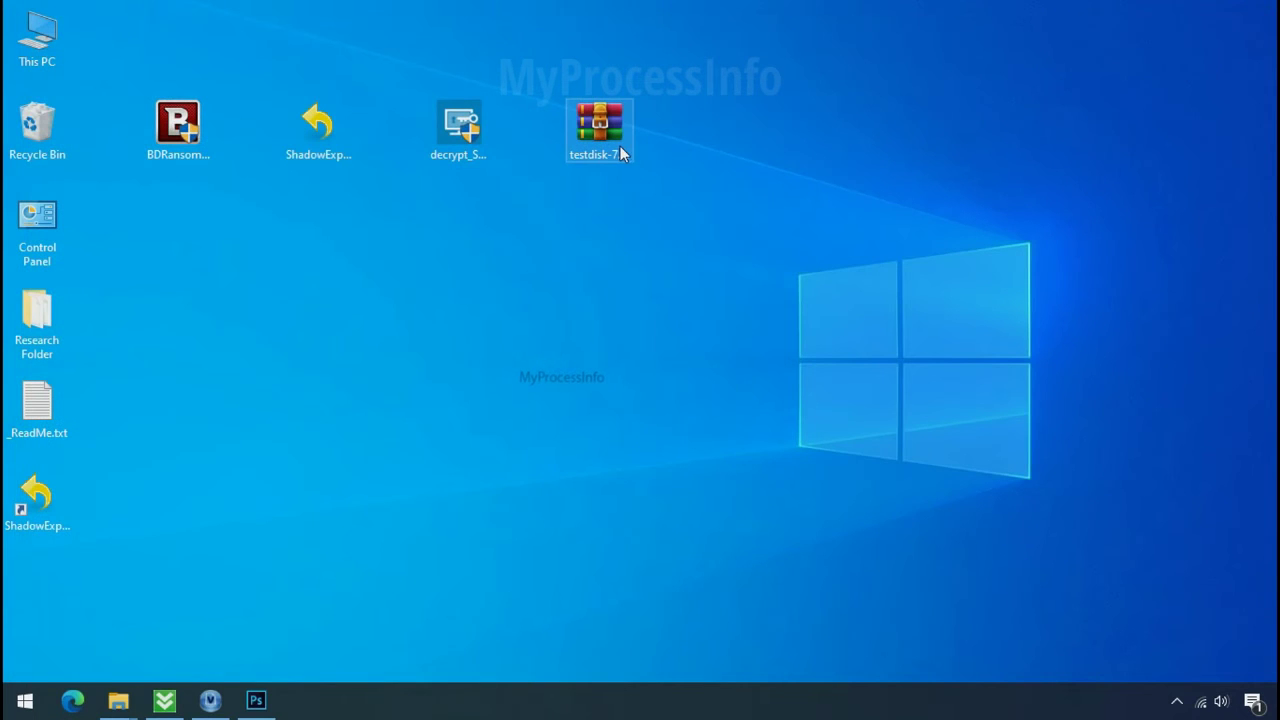
Step: Extract testdisk-7.0.win.zip into its own testdisk-7.0.win folder
click(619, 149)
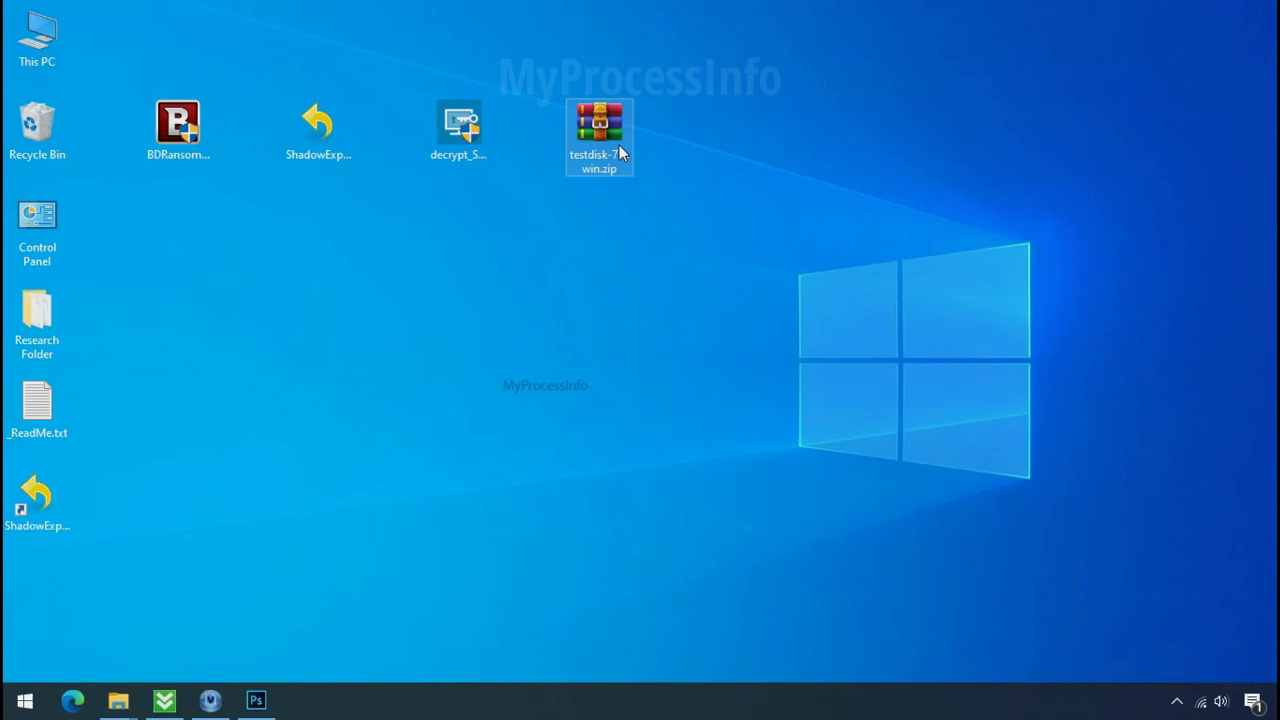
right_click(619, 146)
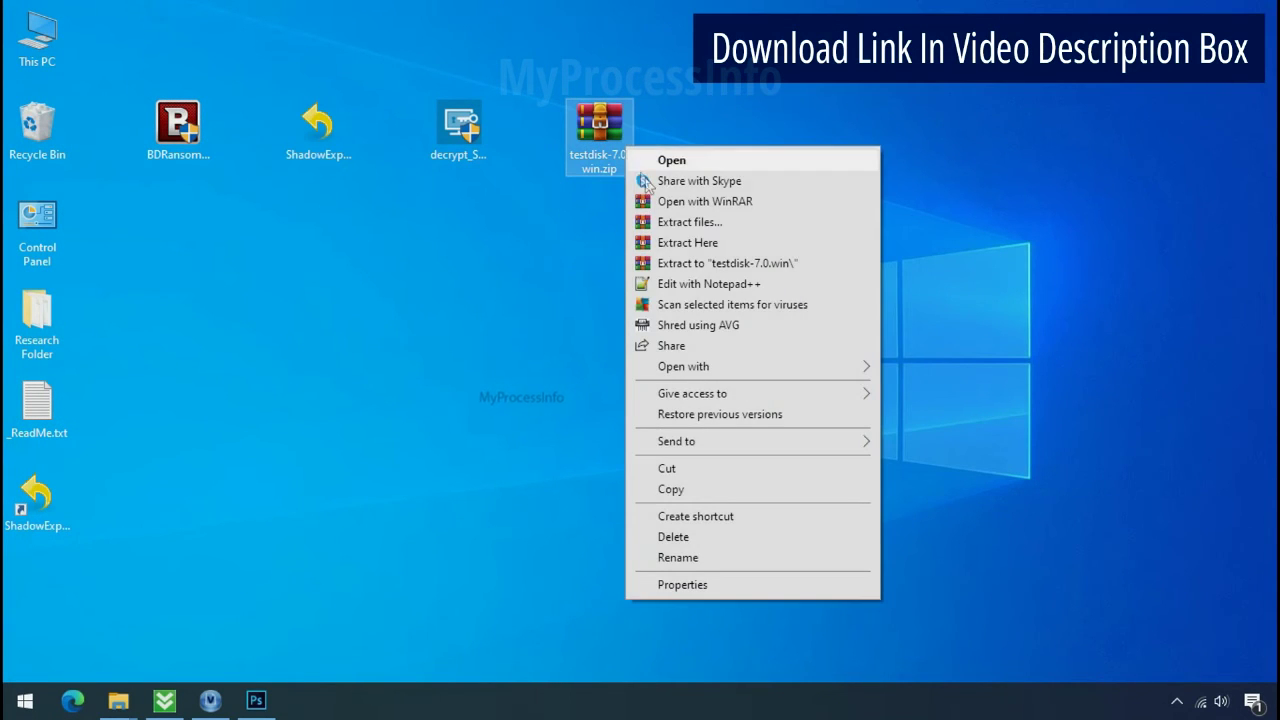
click(707, 265)
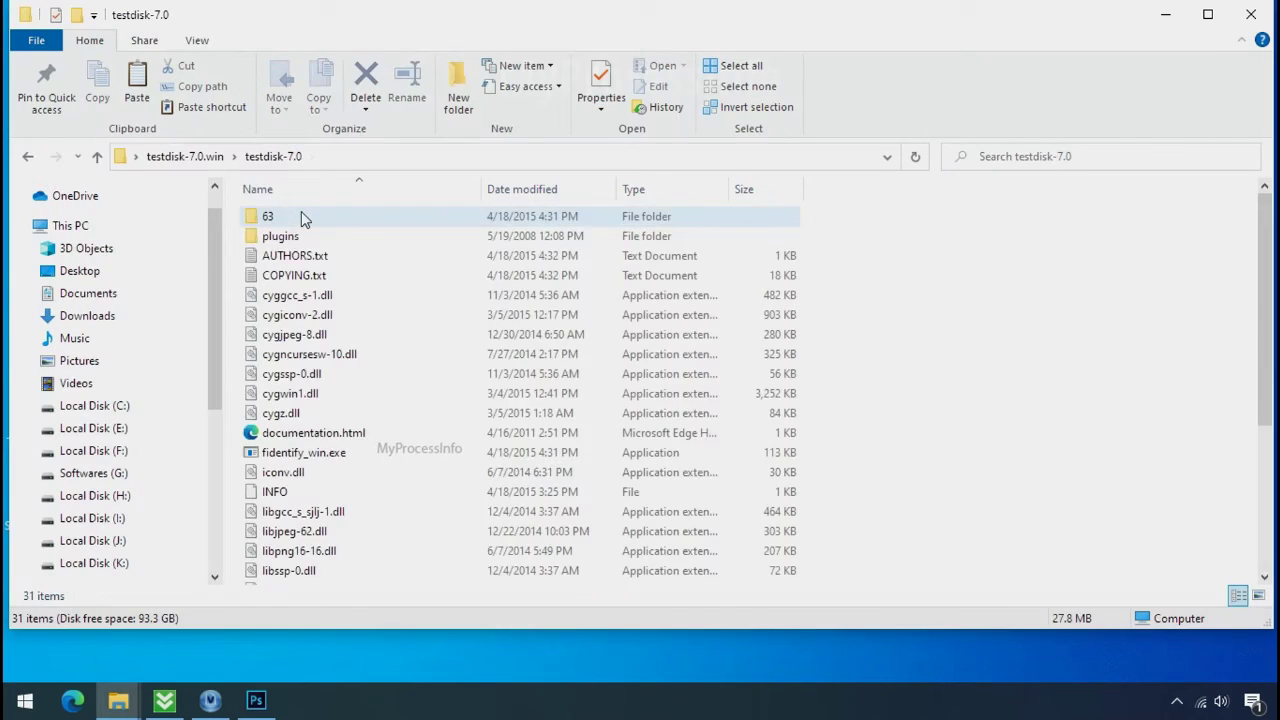
Step: Launch qphotorec_win.exe from the extracted folder
scroll(305, 218, down, 4)
click(357, 438)
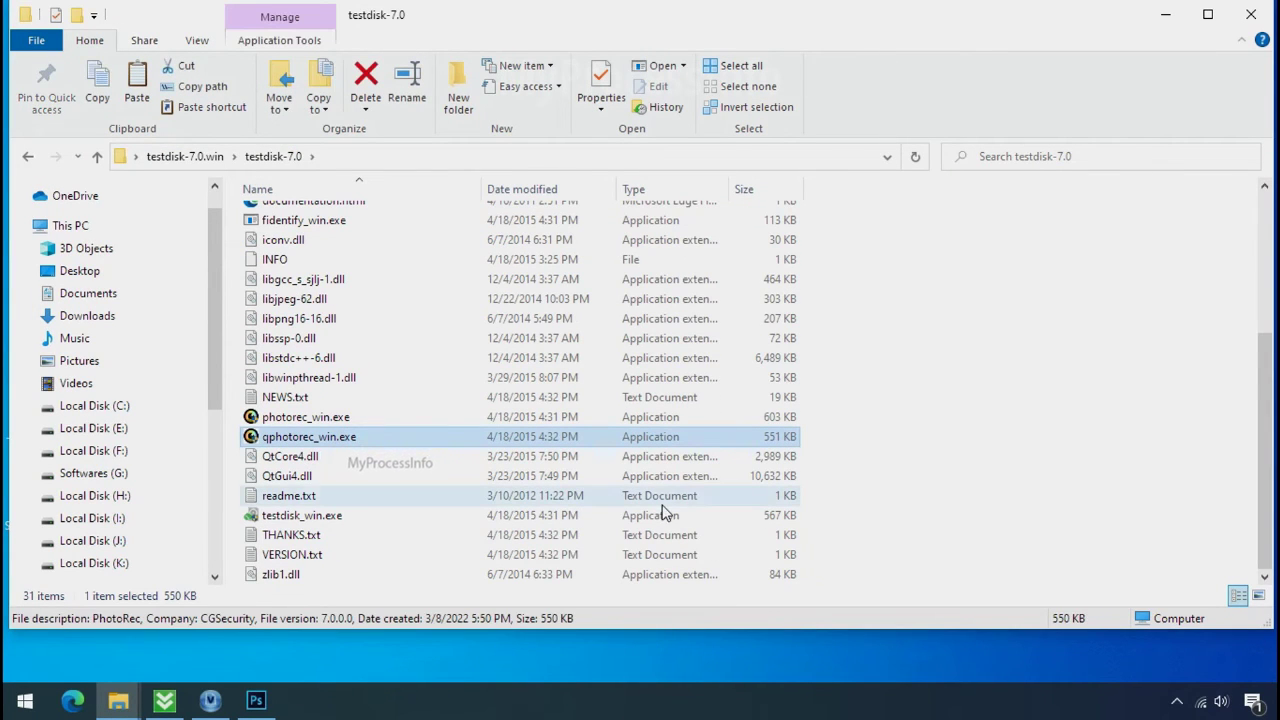
click(307, 440)
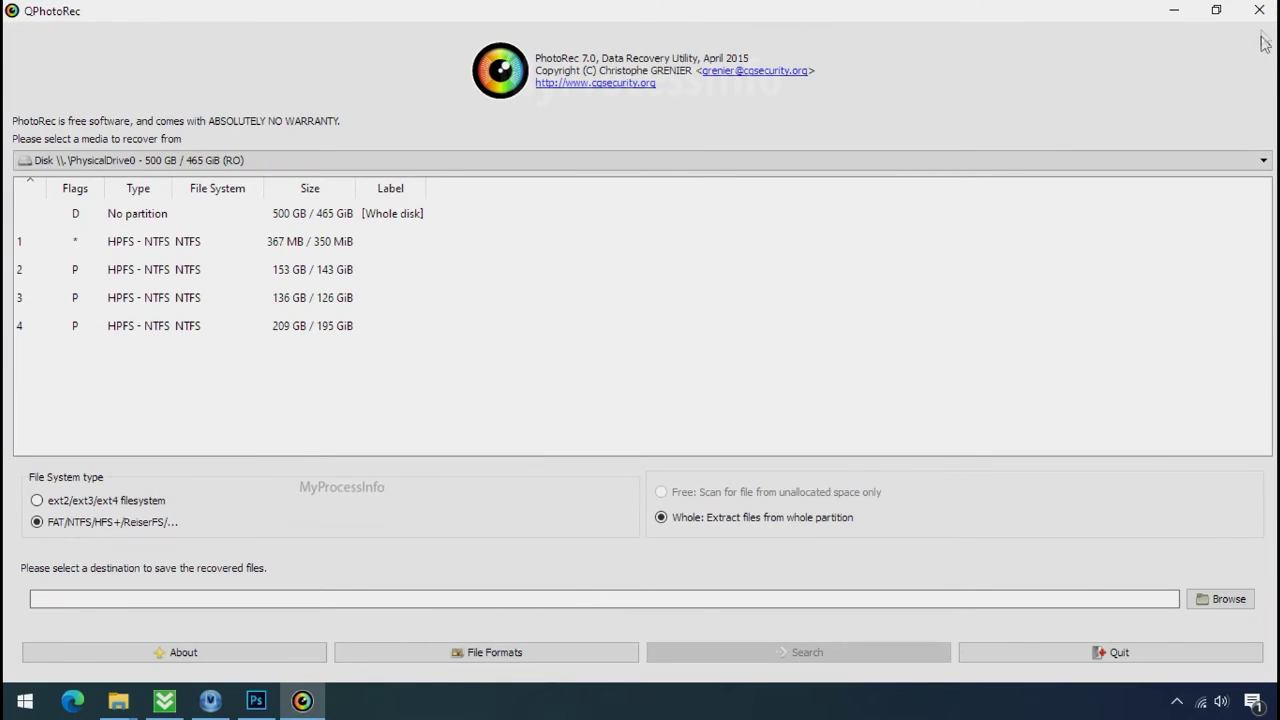
Step: Choose Drive C: as source and limit file formats to jpg, png and pdf
click(256, 161)
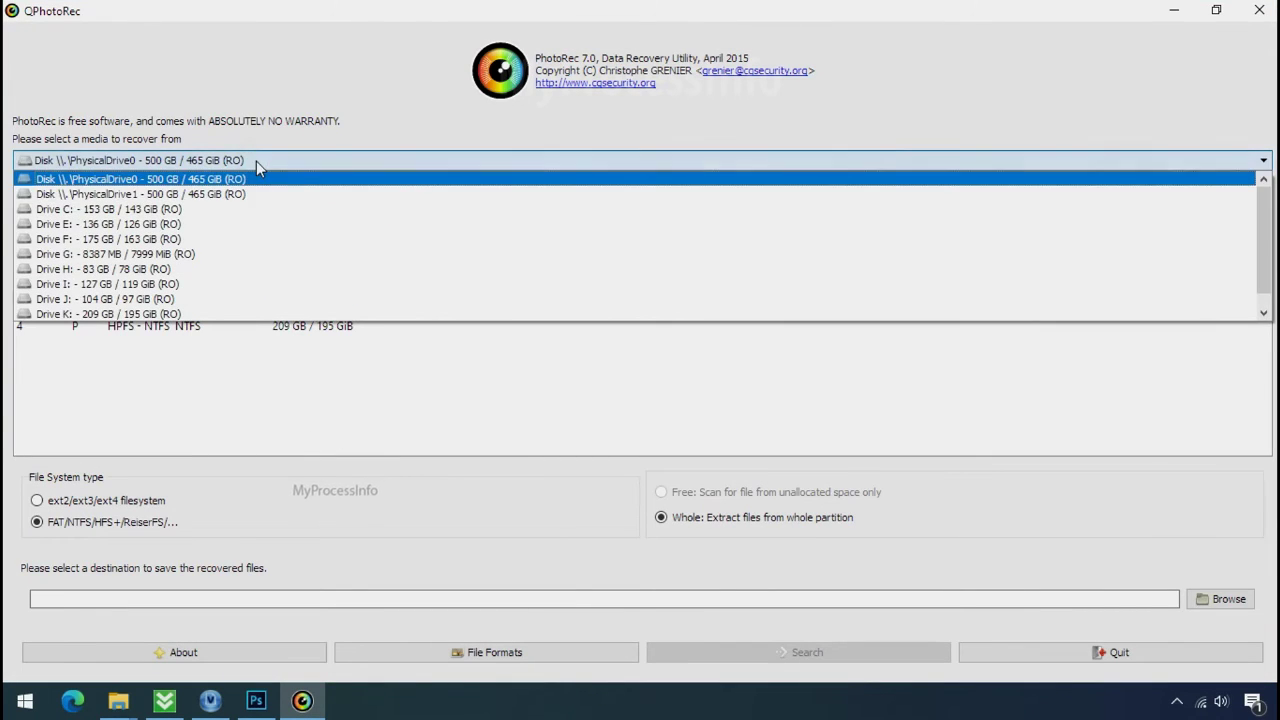
click(268, 209)
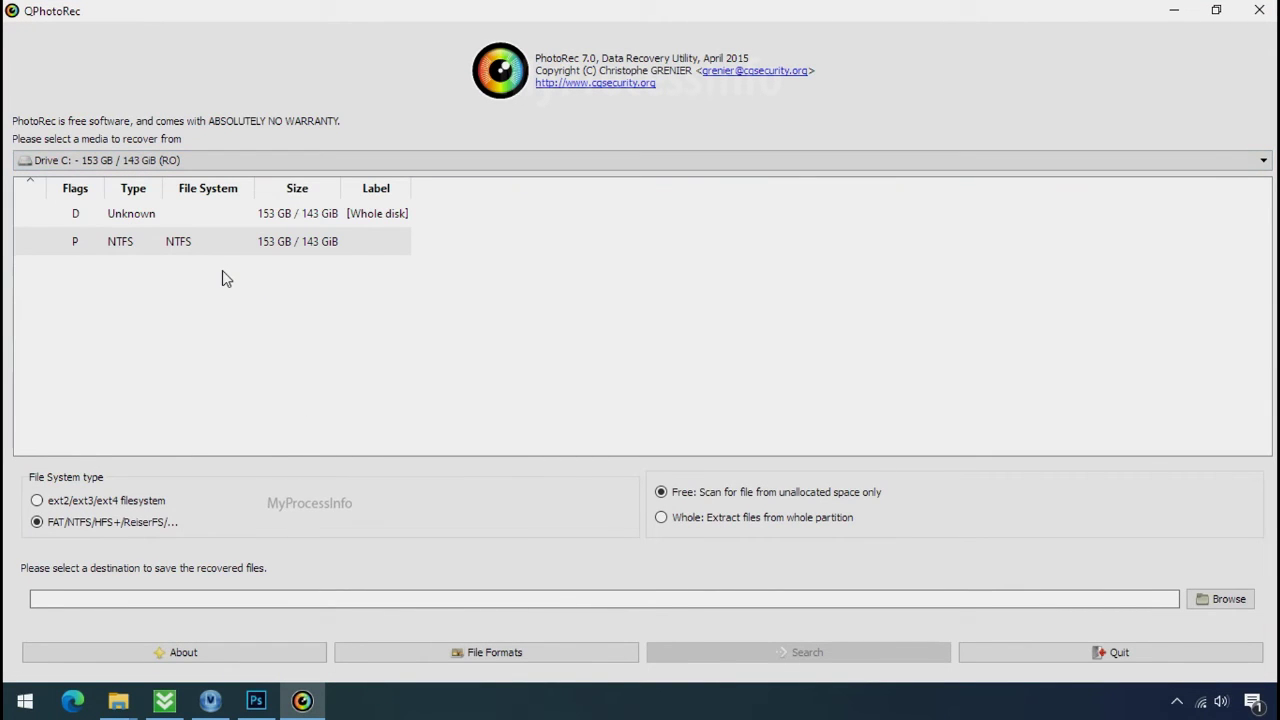
click(469, 651)
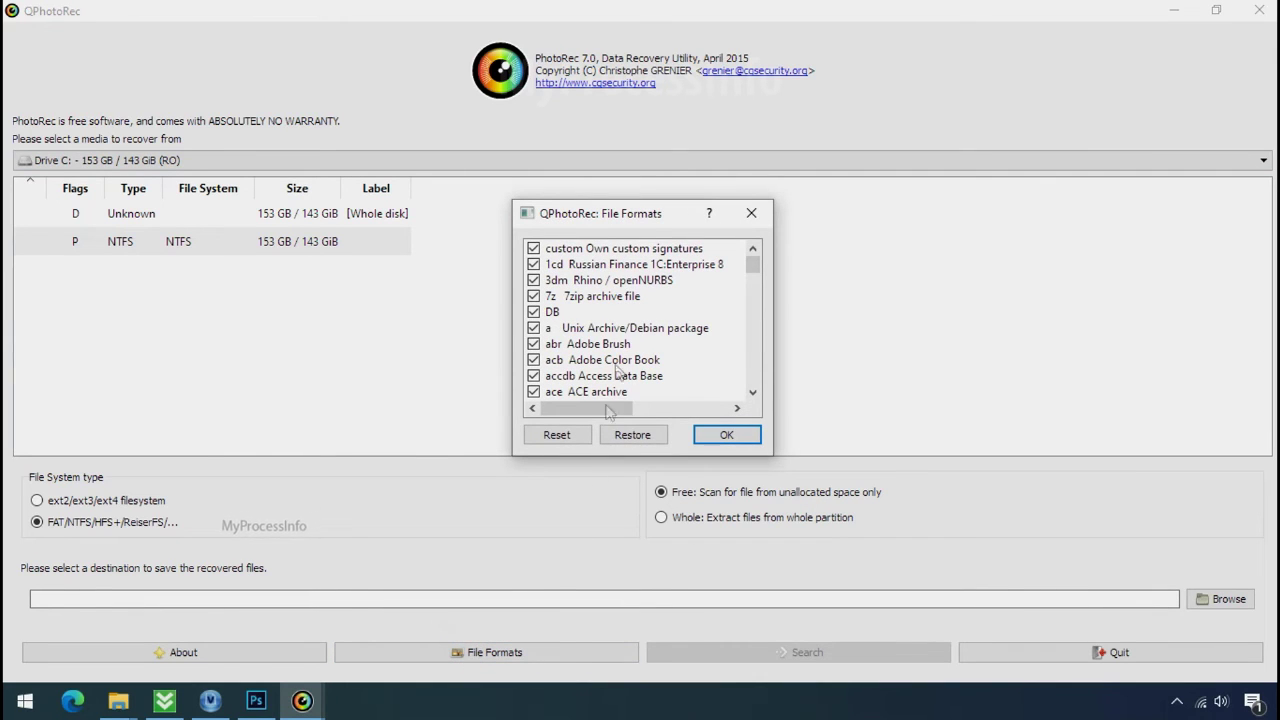
click(560, 435)
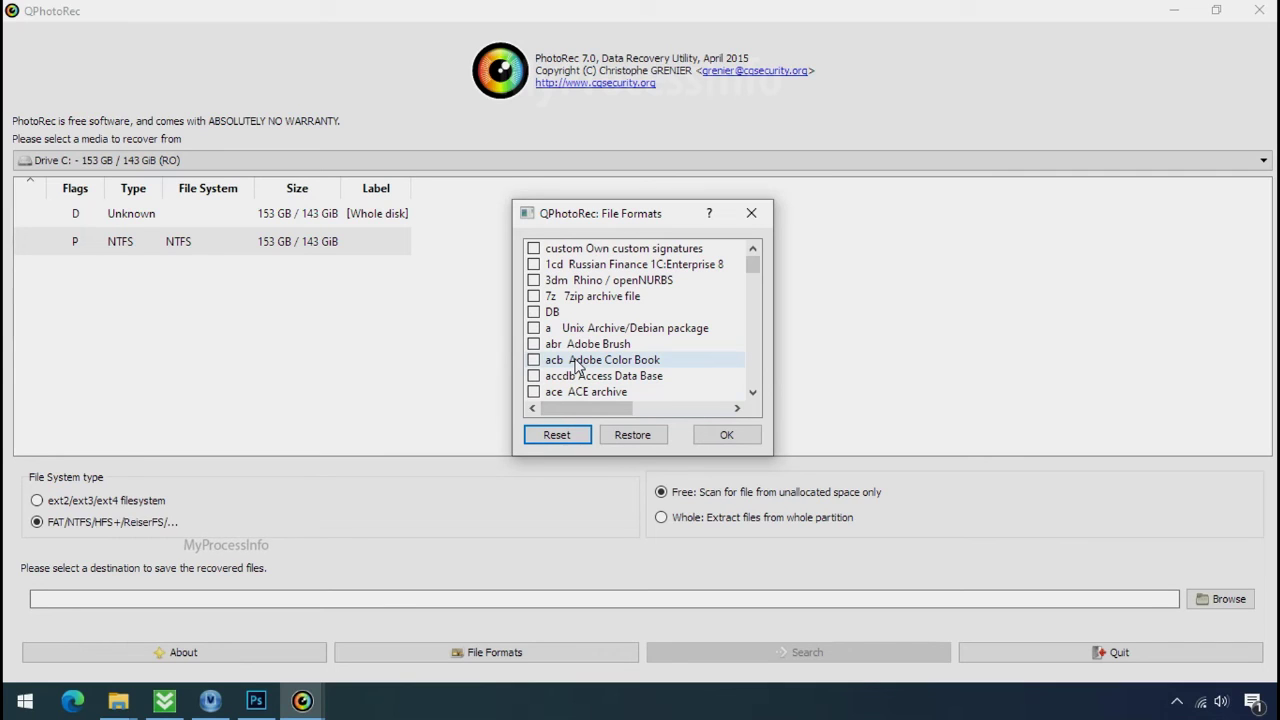
click(577, 366)
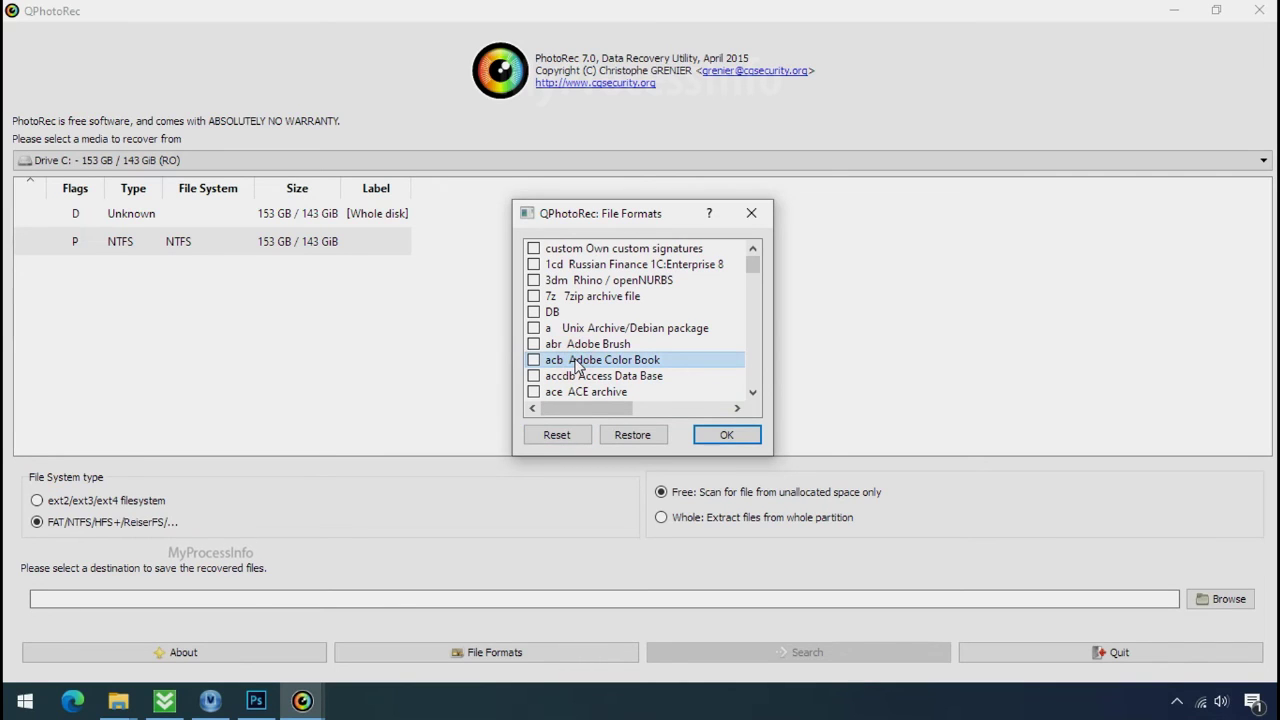
key(j)
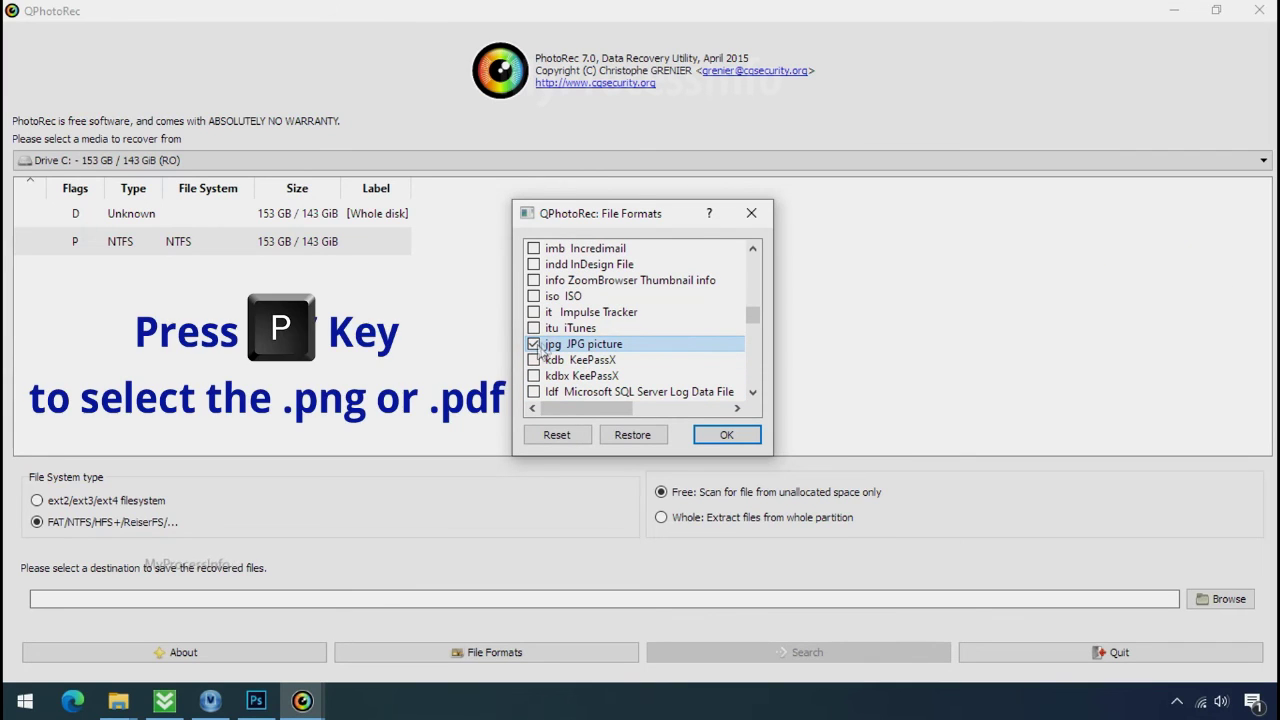
key(p)
scroll(588, 318, down, 2)
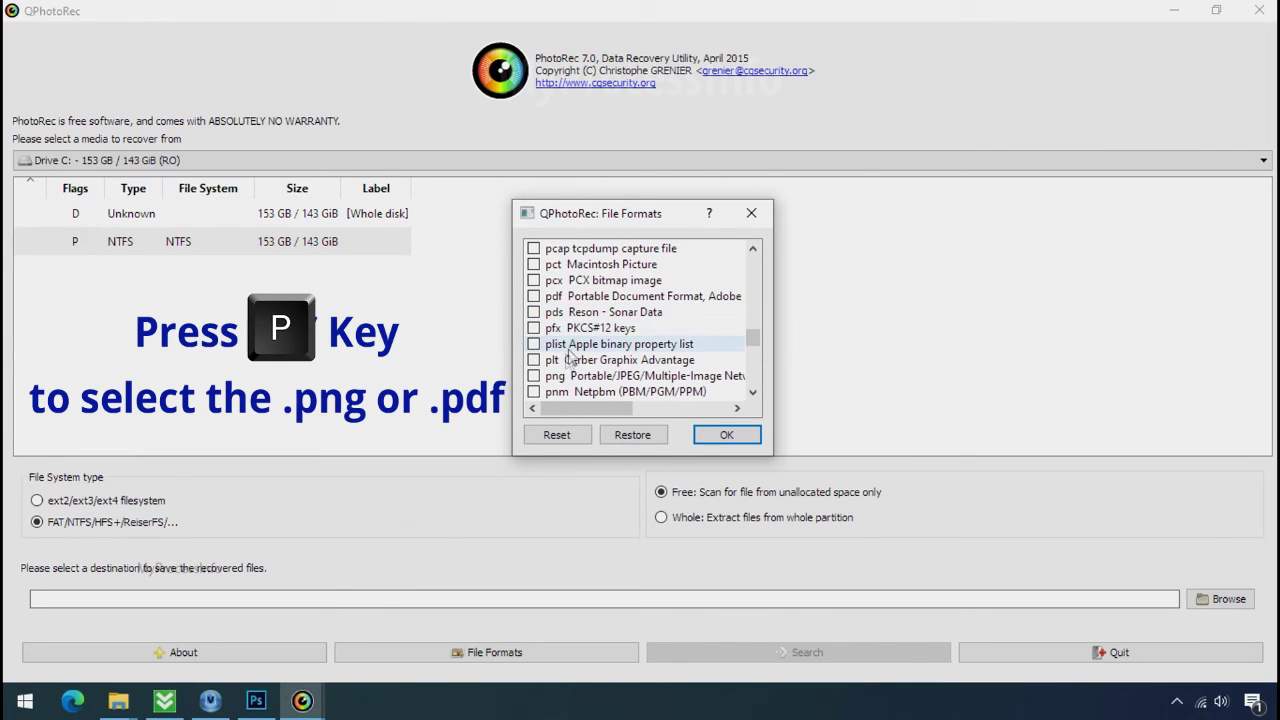
click(533, 376)
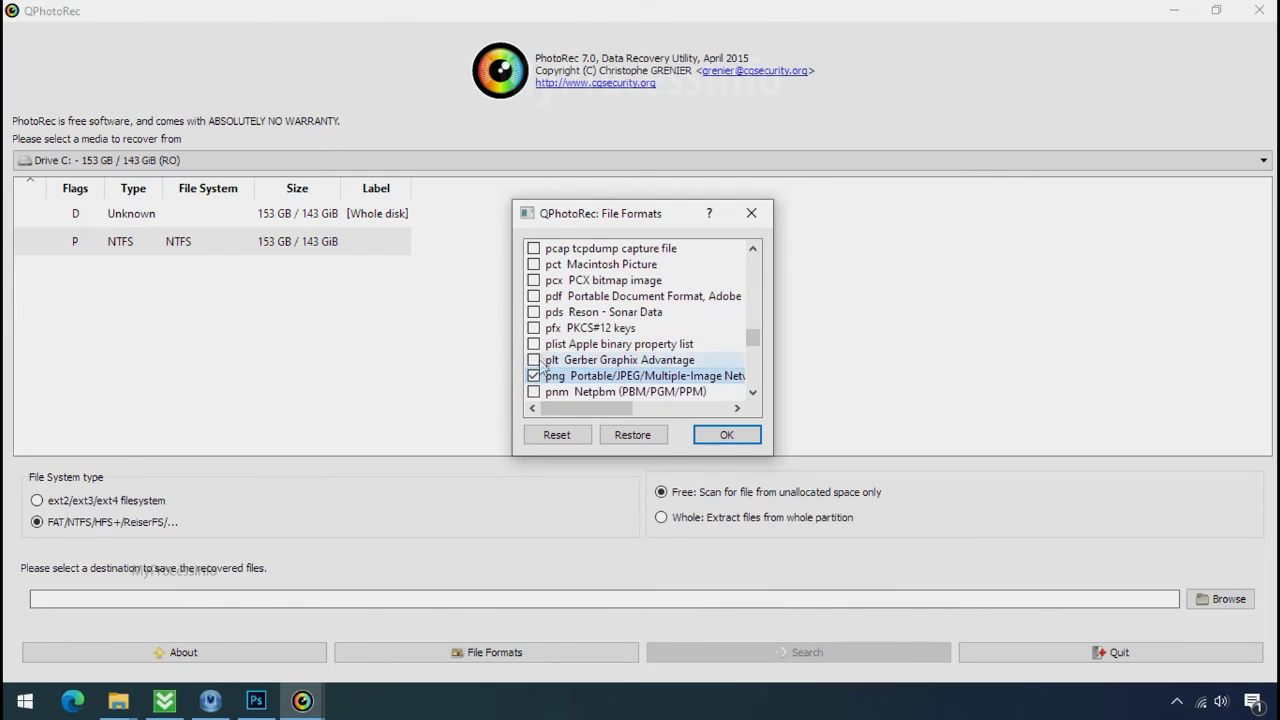
click(533, 298)
click(721, 437)
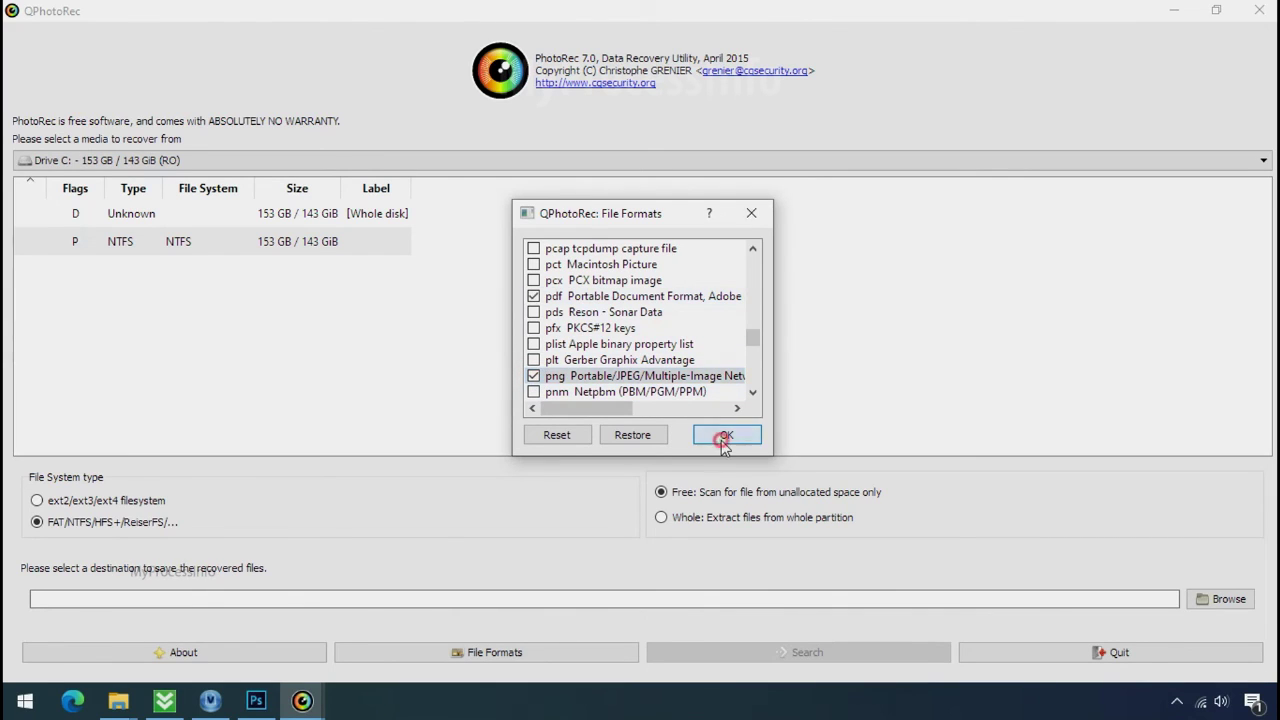
Step: Create a new folder named Recovery on drive G: in QPhotoRec's destination picker
click(1243, 598)
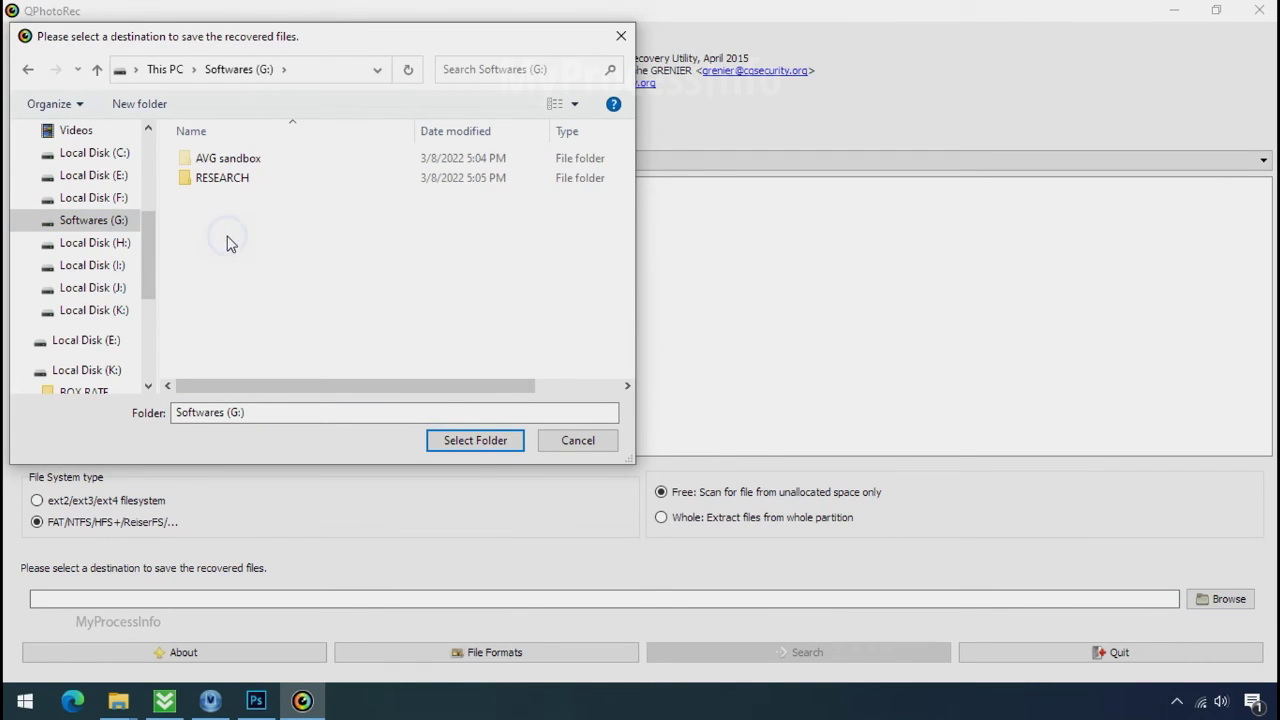
right_click(229, 238)
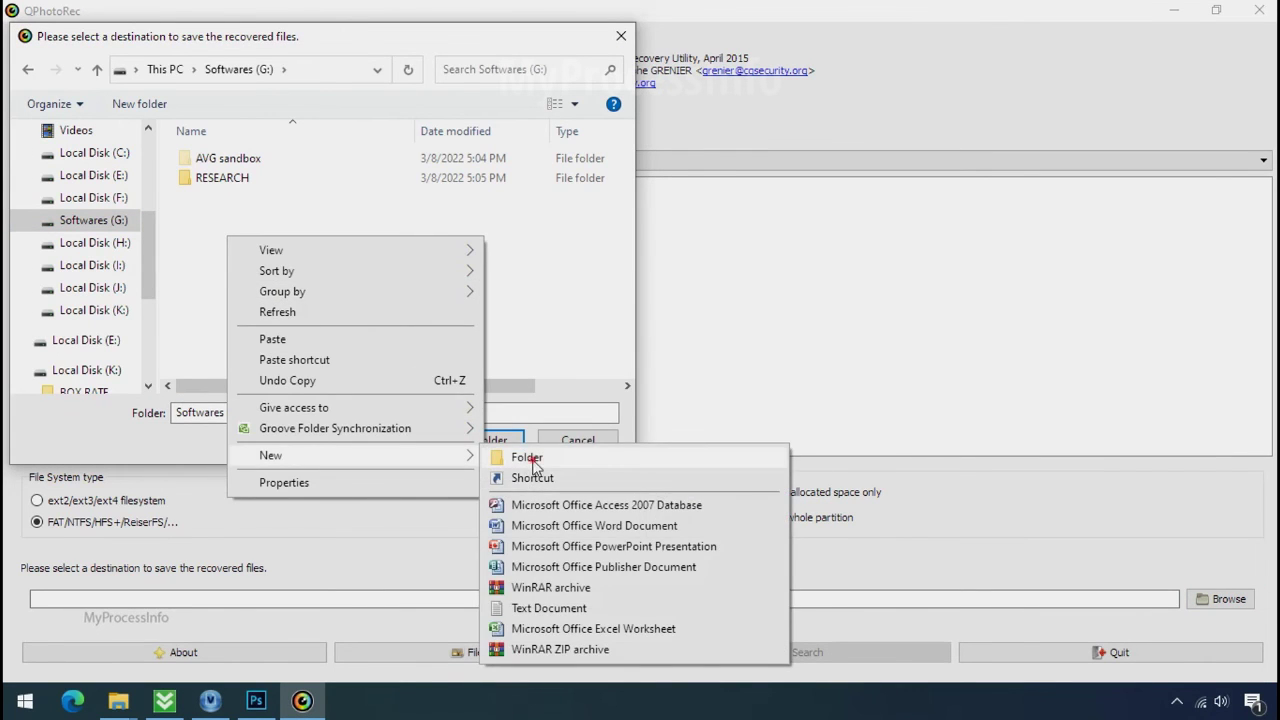
click(518, 346)
text(Recovery)
key(Return)
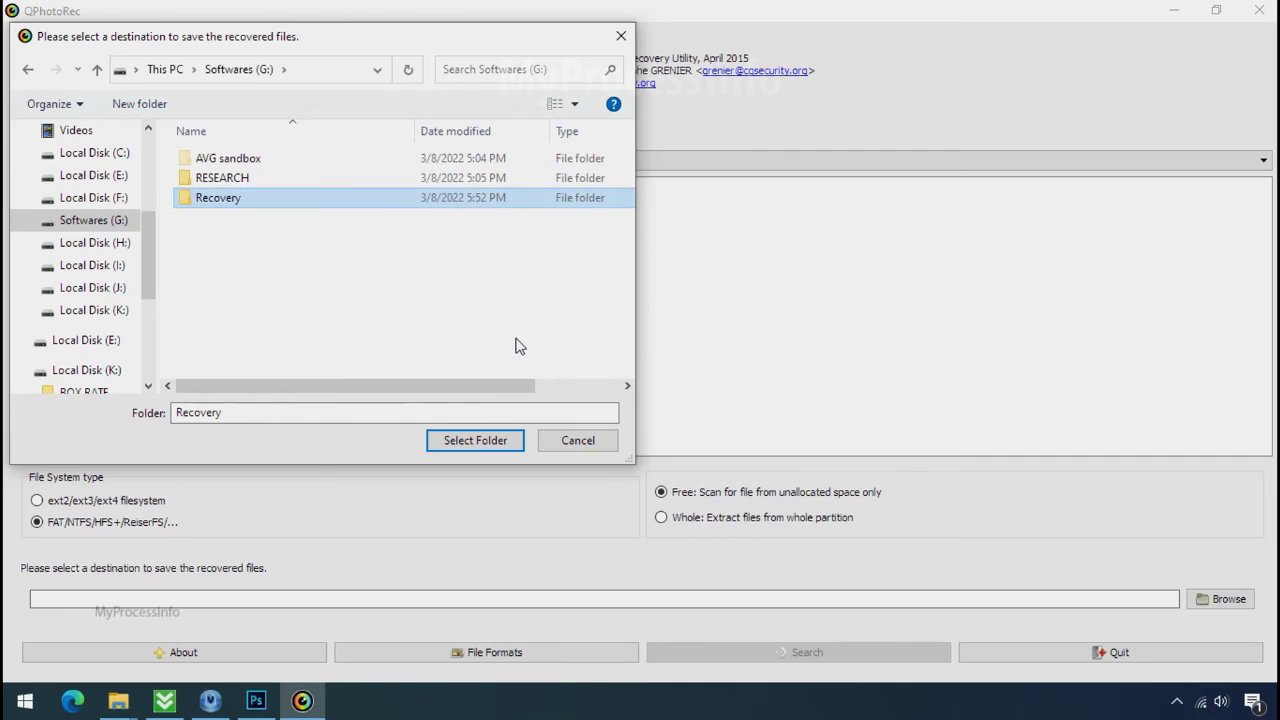
Step: Set G:\Recovery as the destination and start the png/jpg recovery scan
click(475, 446)
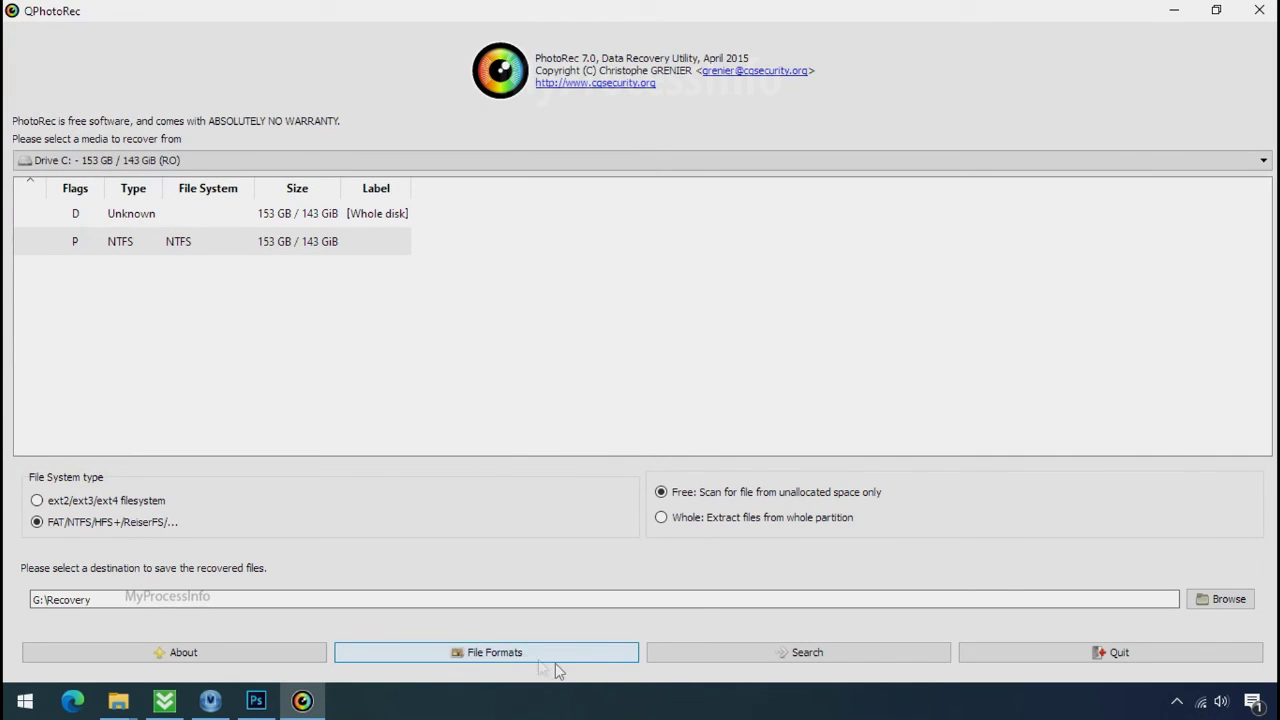
click(806, 656)
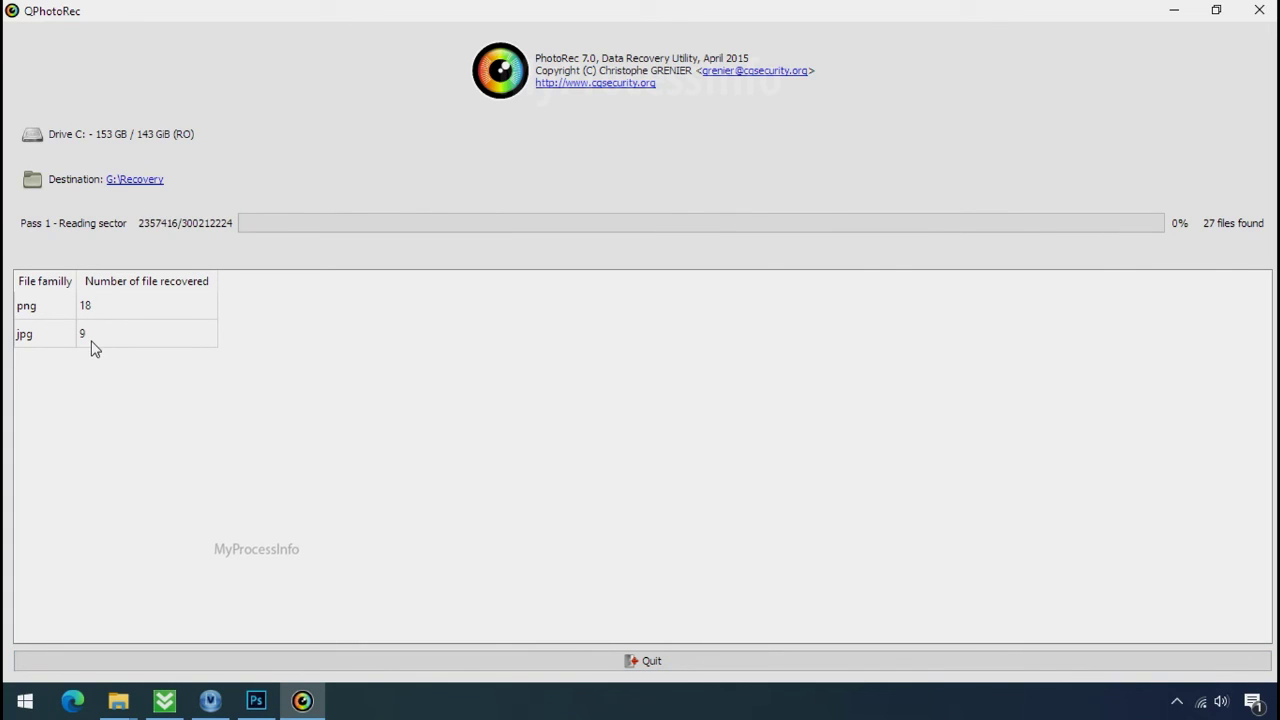
click(1216, 9)
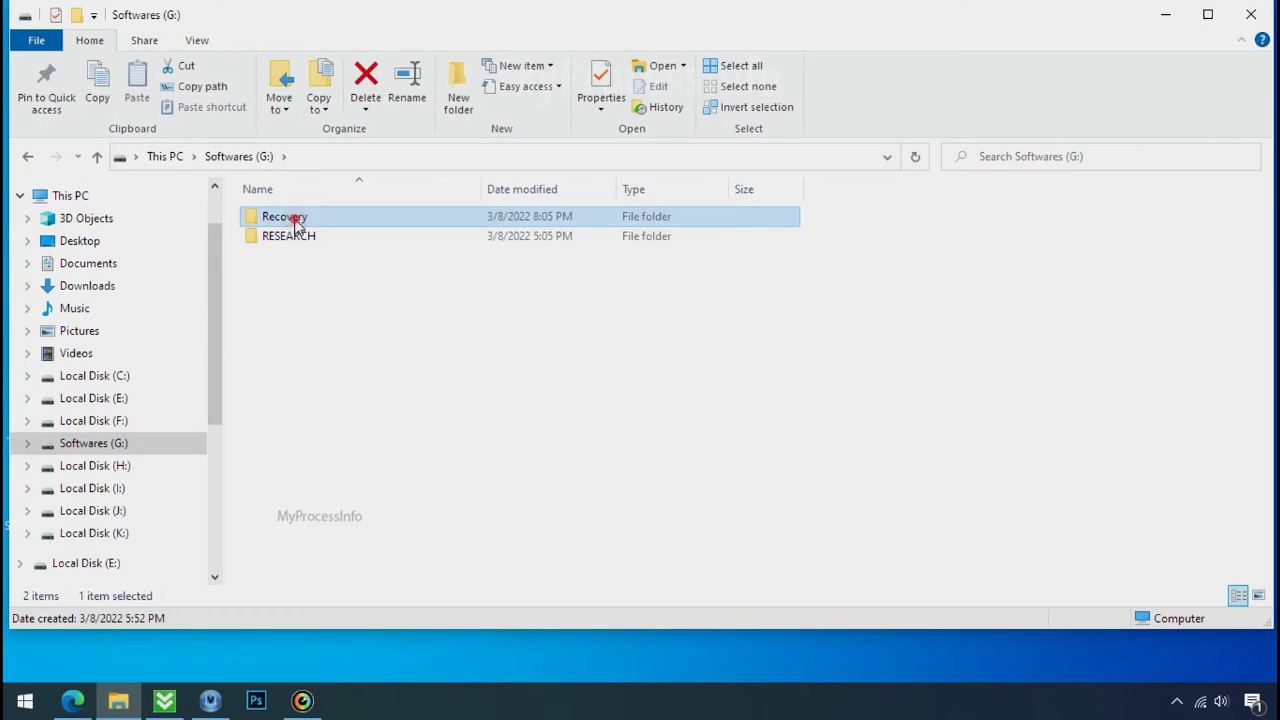
Step: Open G:\Recovery\recup_dir.3 and scroll through its 278 recovered png and jpg files
double_click(286, 217)
double_click(297, 235)
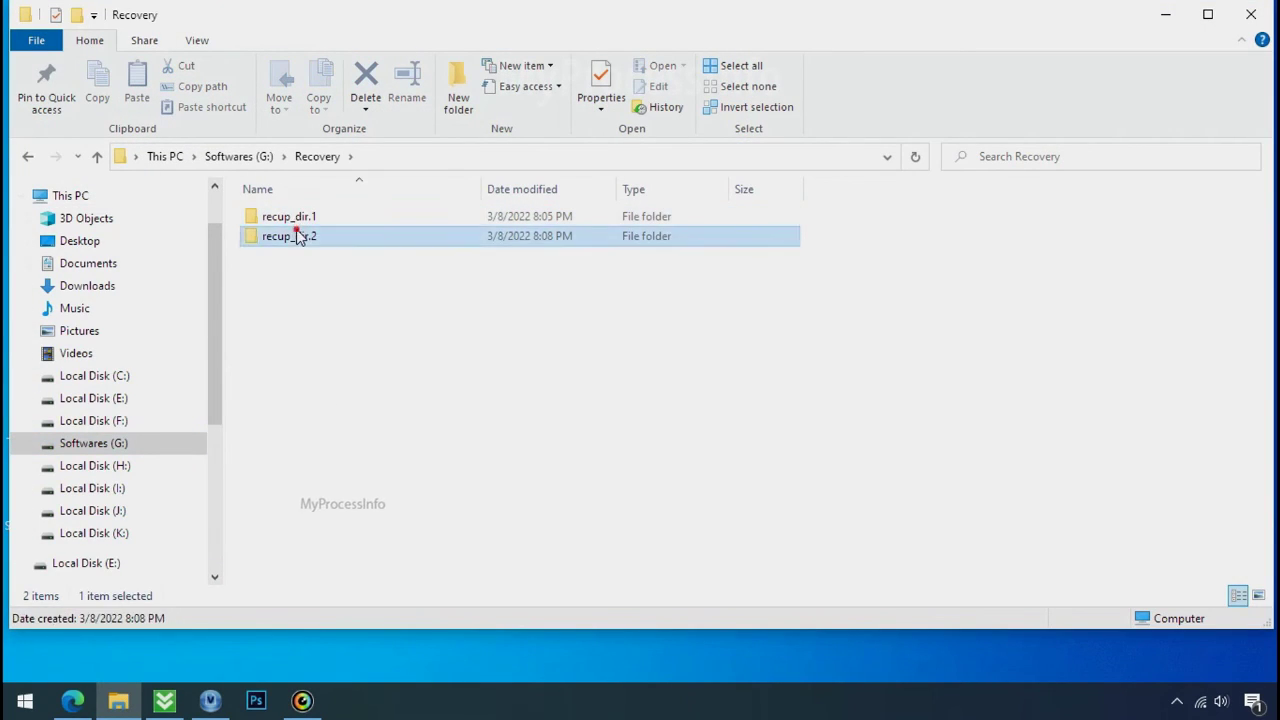
scroll(415, 313, down, 3)
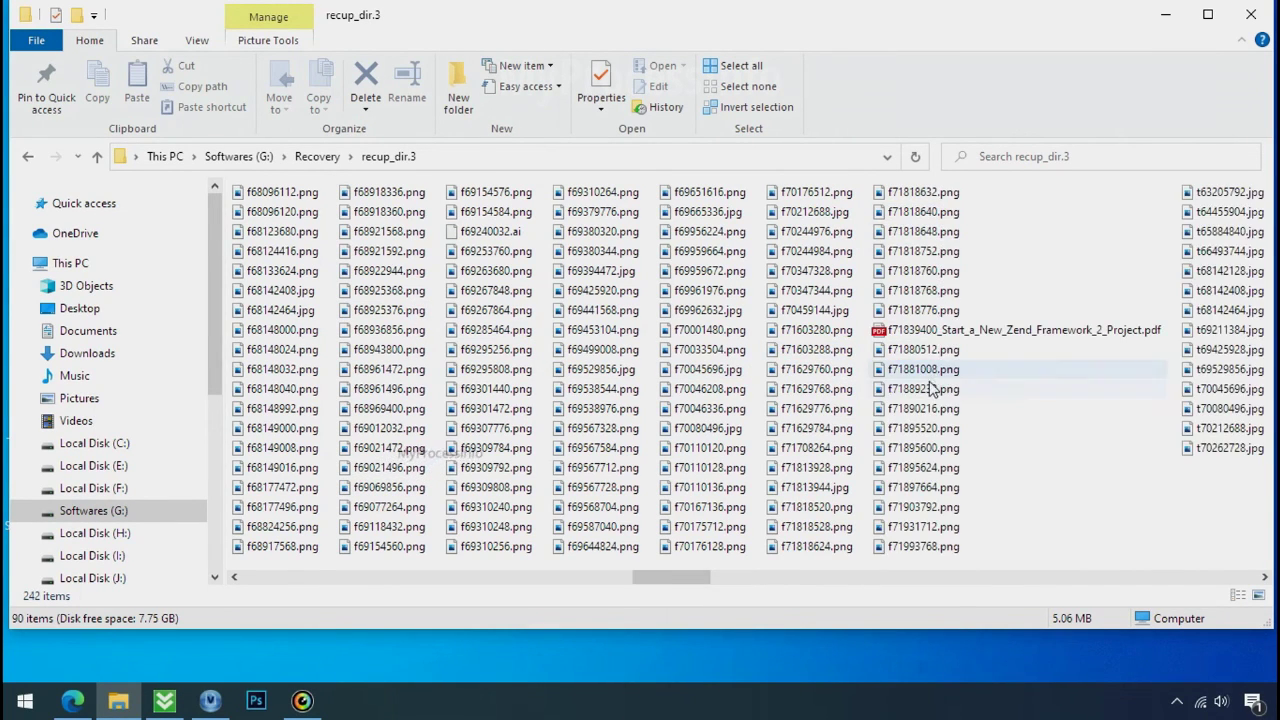
scroll(925, 405, down, 3)
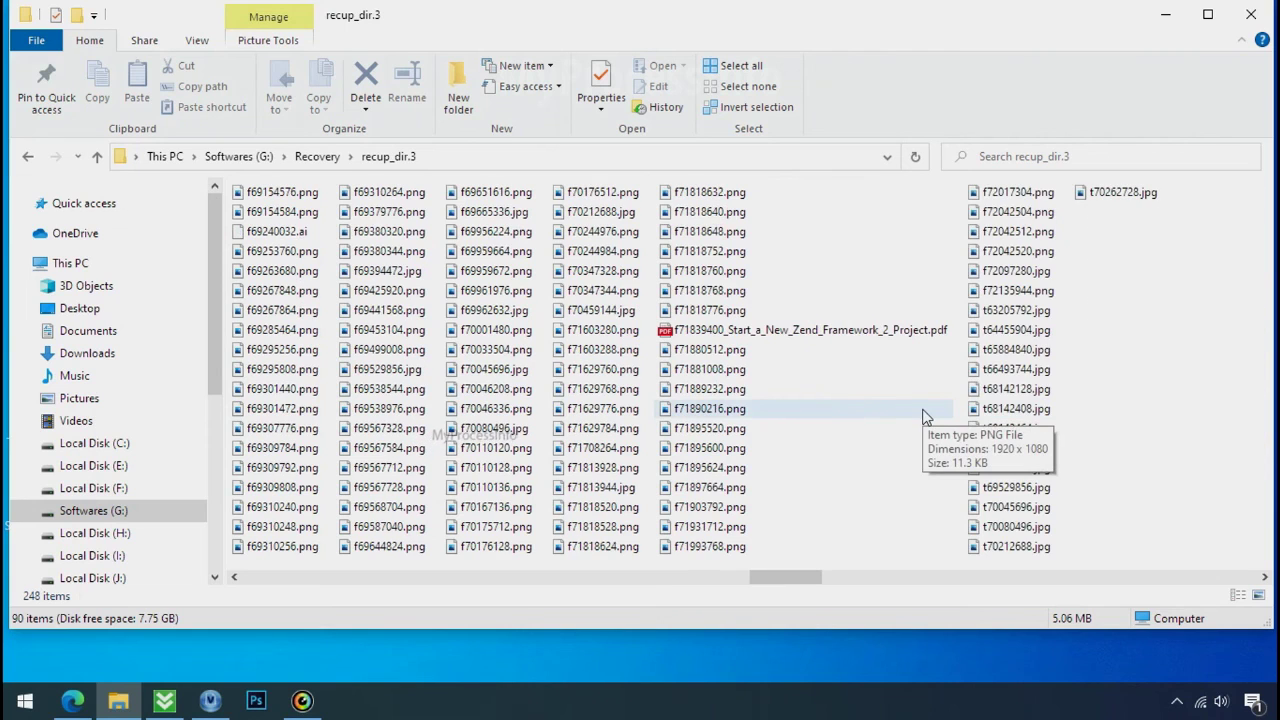
scroll(925, 418, down, 1)
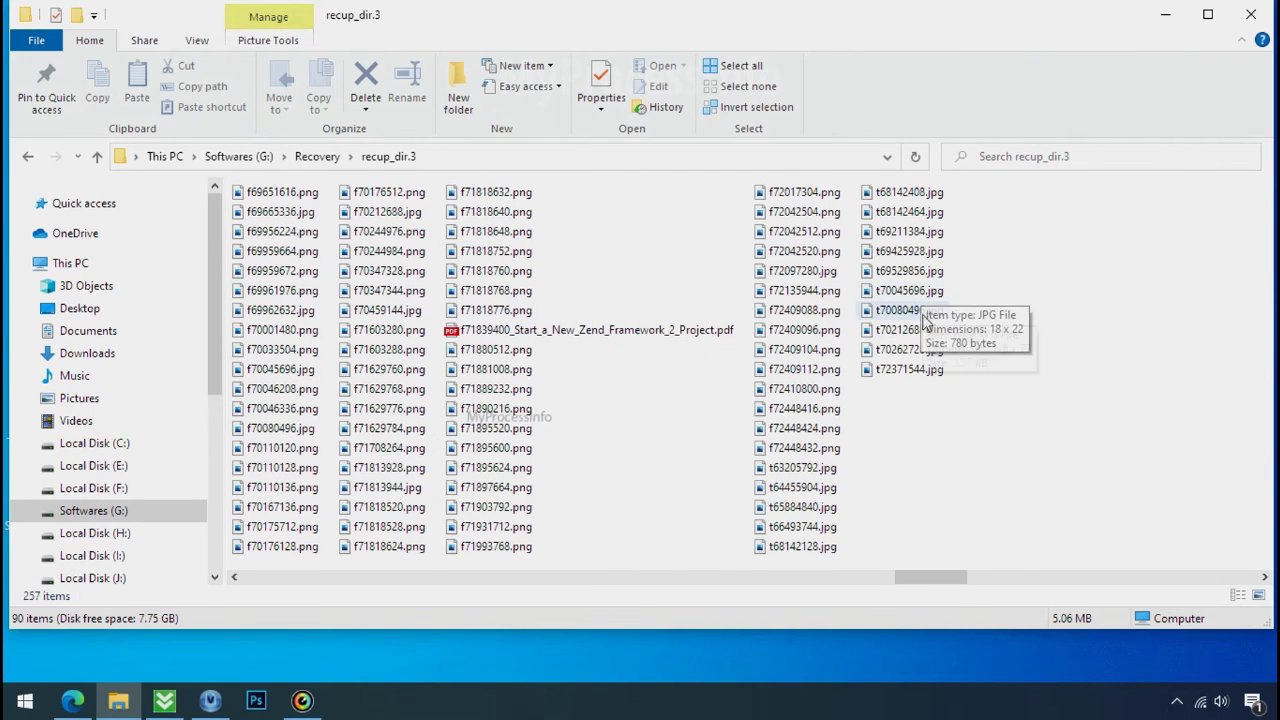
scroll(914, 440, down, 3)
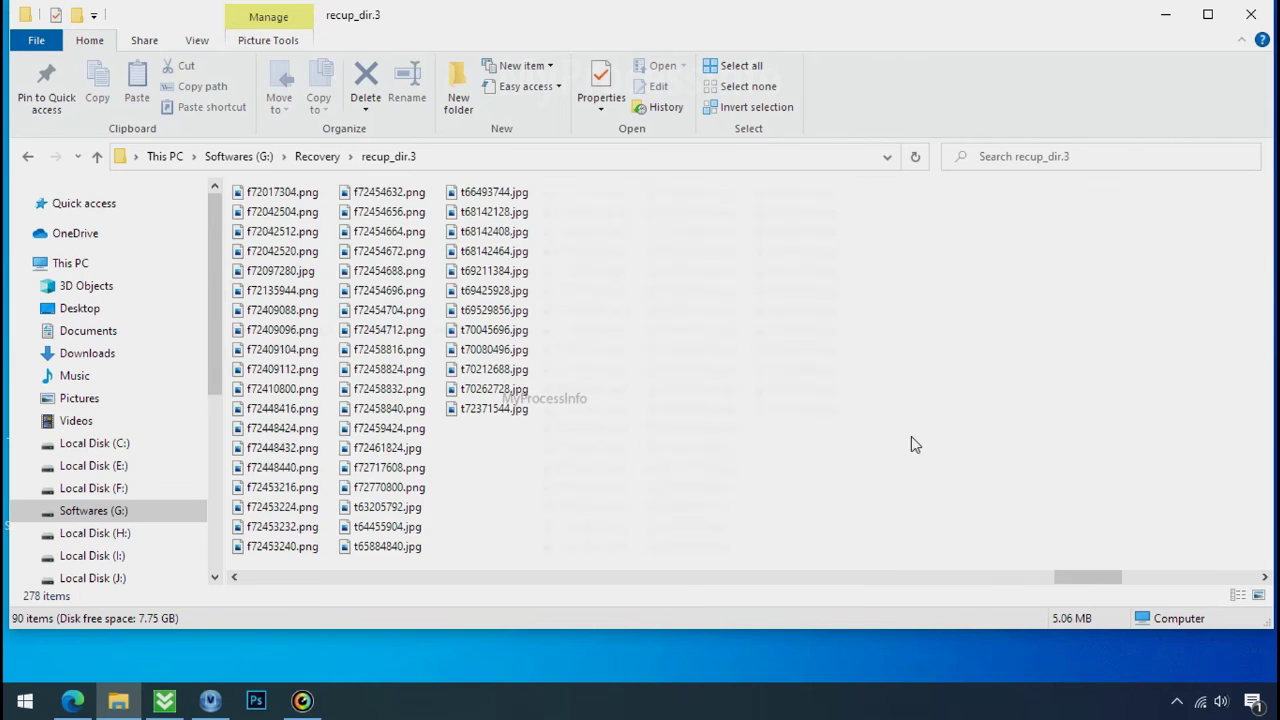